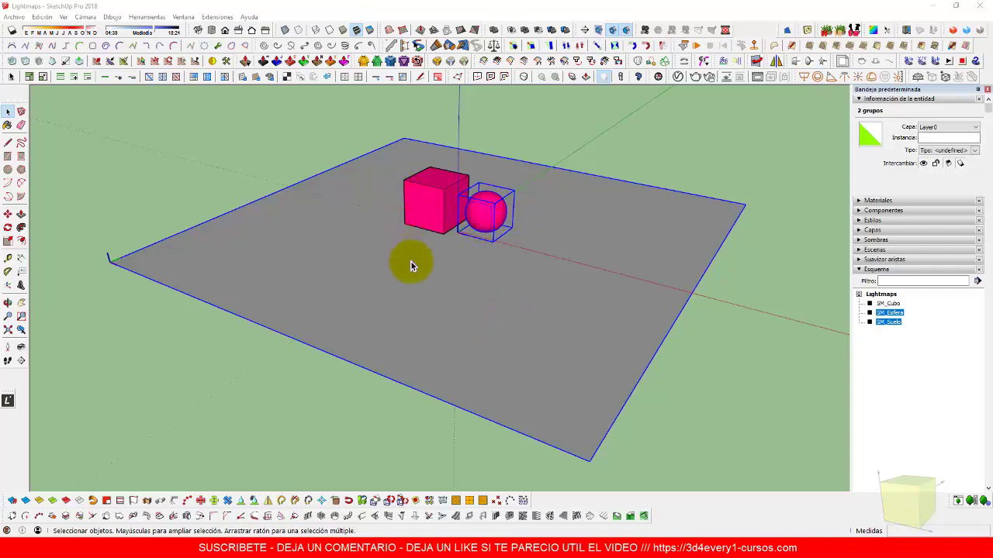
Save the Lightmaps model containing the floor, cube and sphere.
middle_click_drag(486, 326, 501, 344)
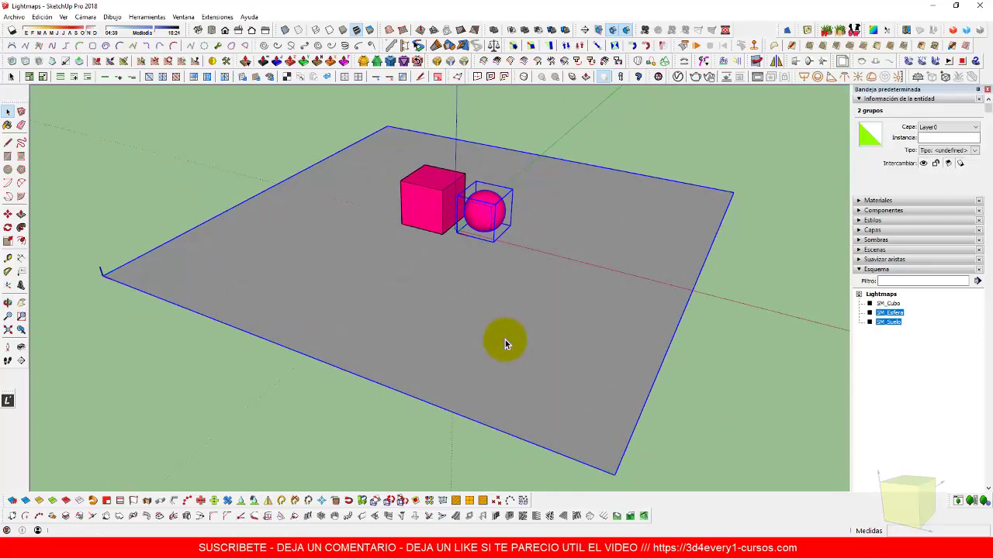
left_click(15, 17)
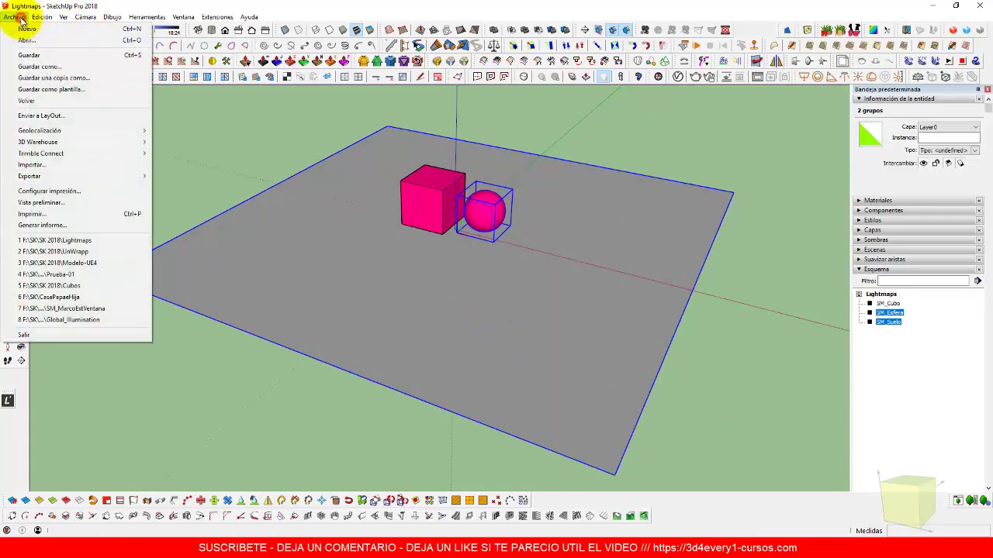
left_click(28, 55)
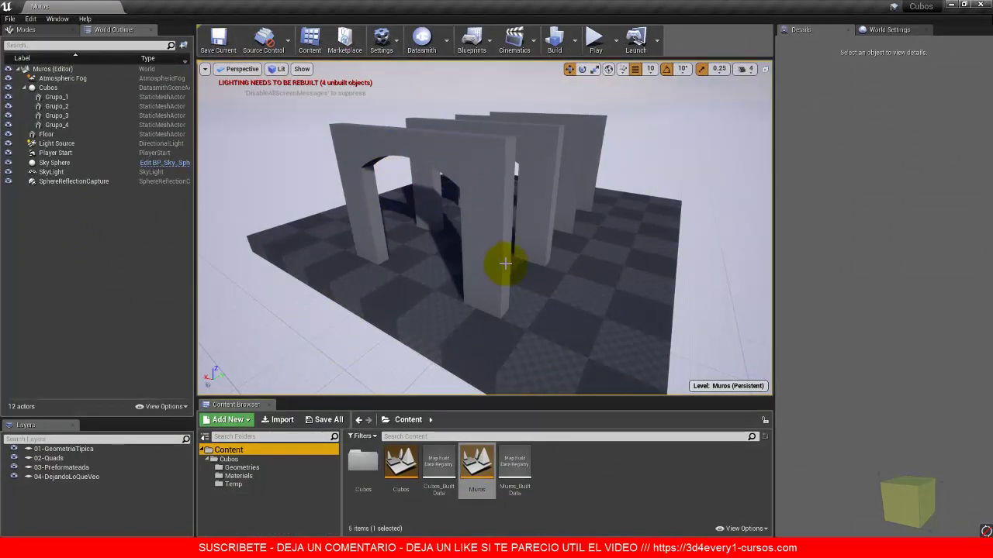
In the Unreal Editor, create a new level from the Default template and delete its floor.
left_click(10, 18)
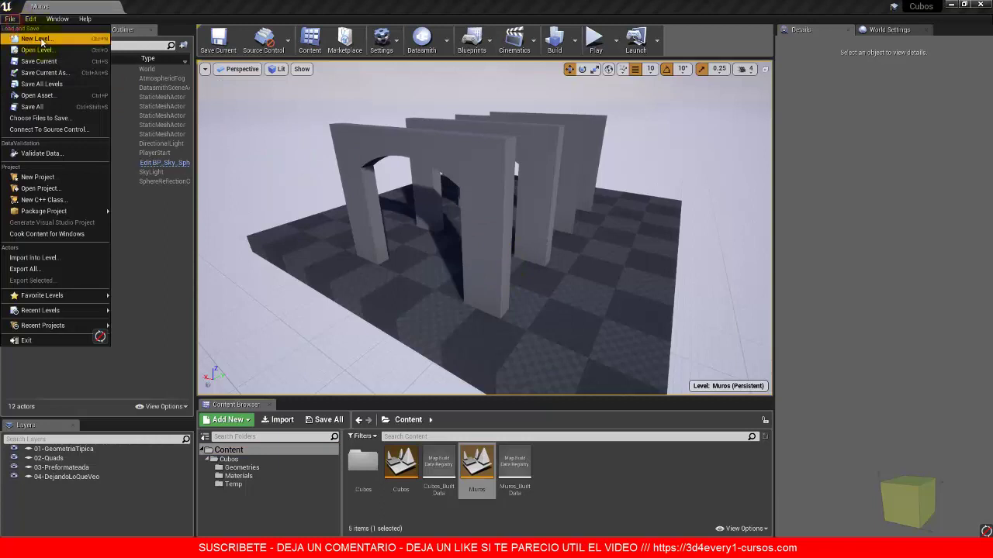
left_click(42, 39)
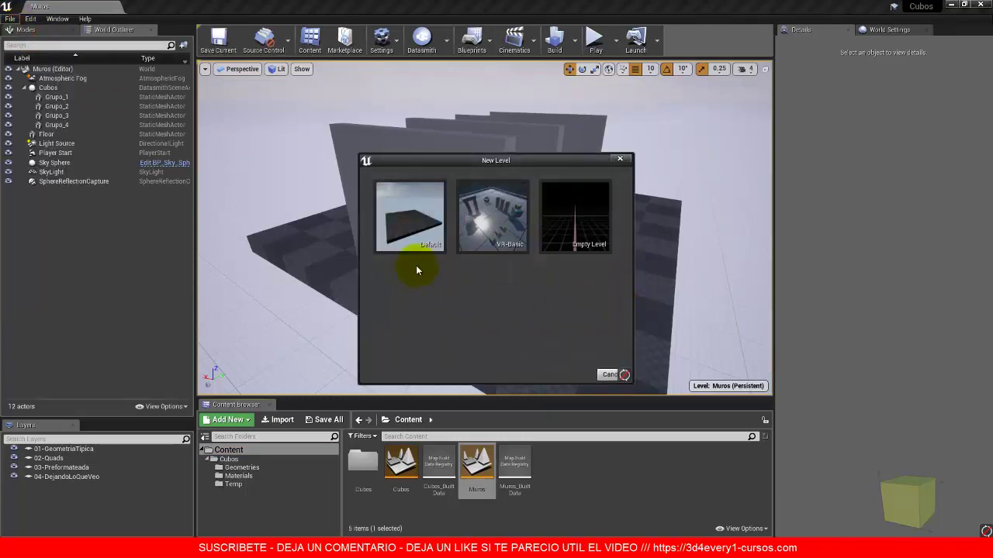
left_click(408, 220)
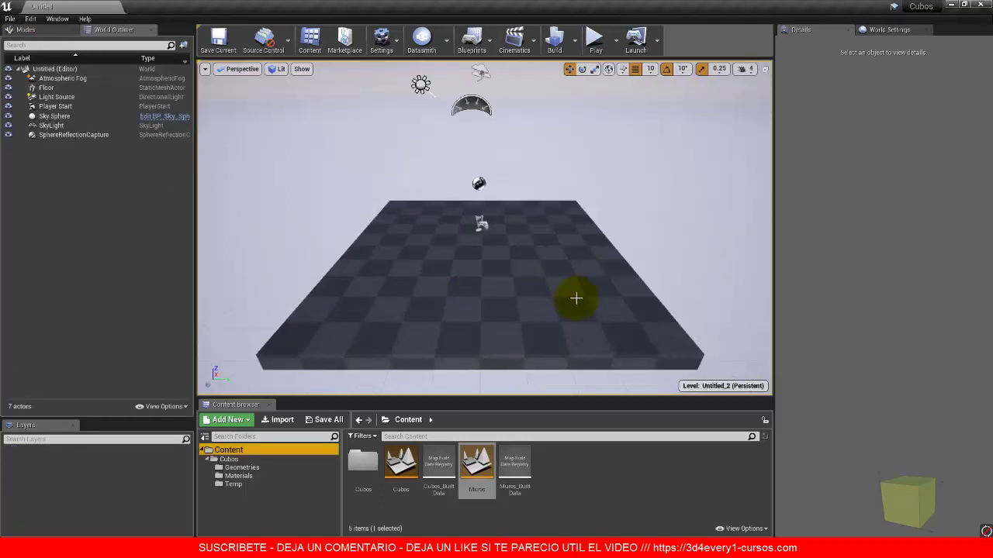
left_click(500, 285)
key("Delete")
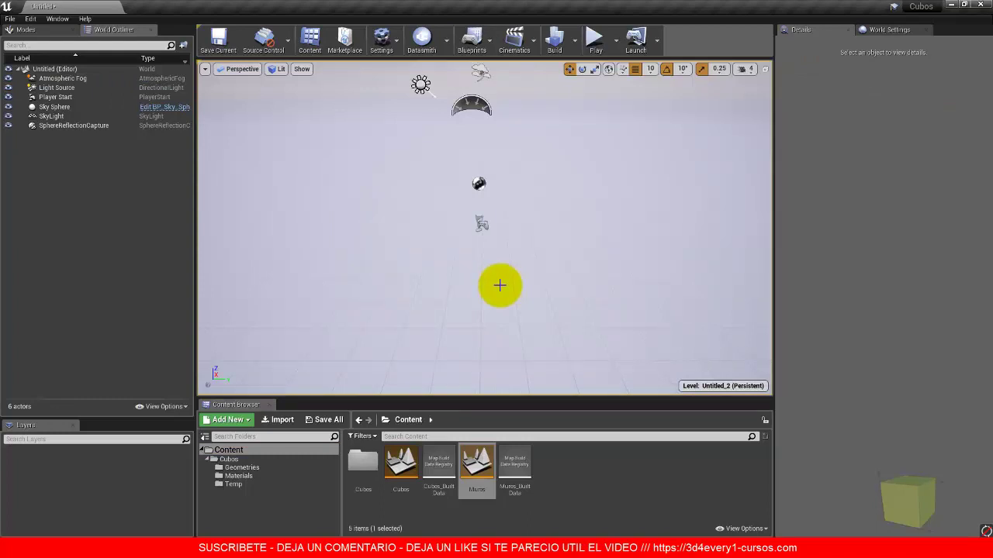
Import Lightmaps.udatasmith into the Content folder through Datasmith with minimum and maximum lightmap resolution at 128.
left_click(235, 450)
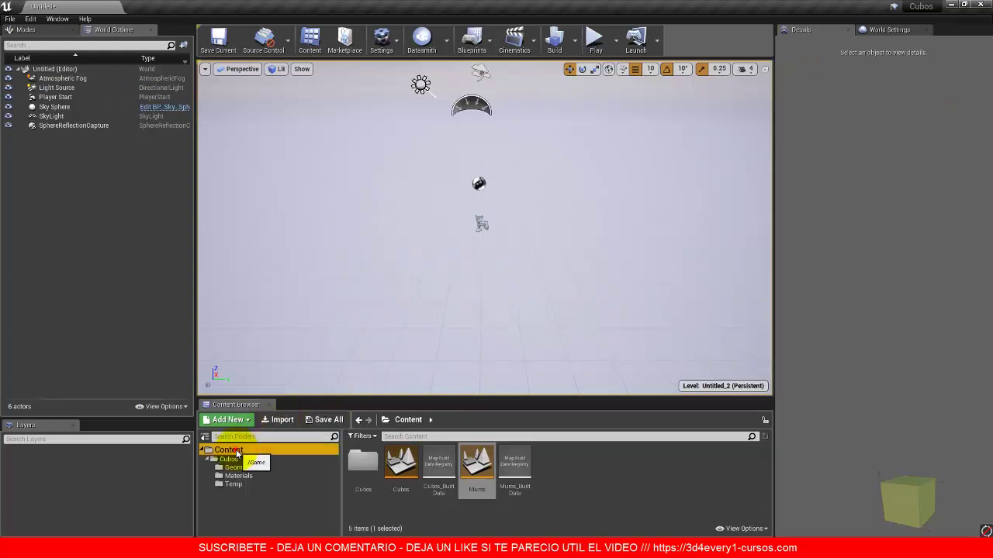
left_click(421, 40)
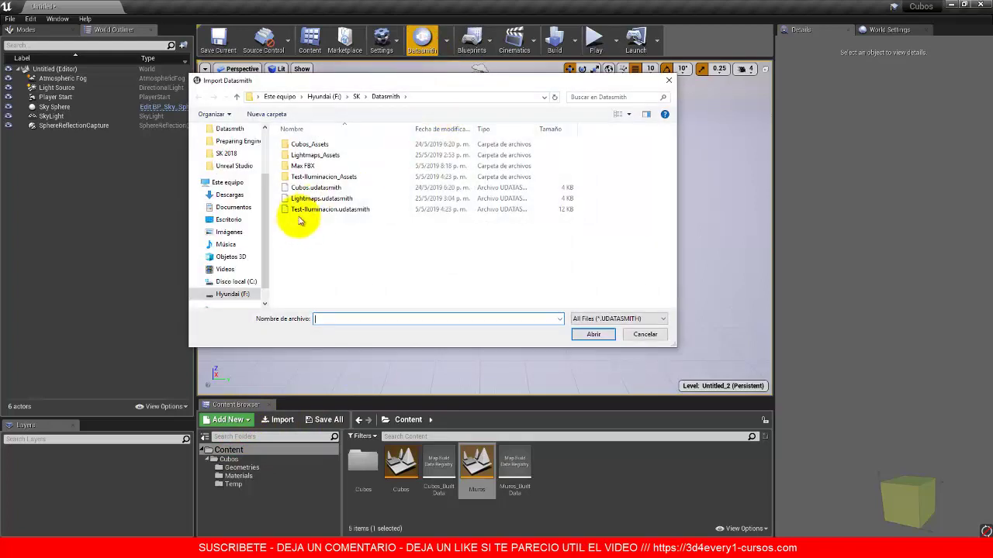
left_click(320, 200)
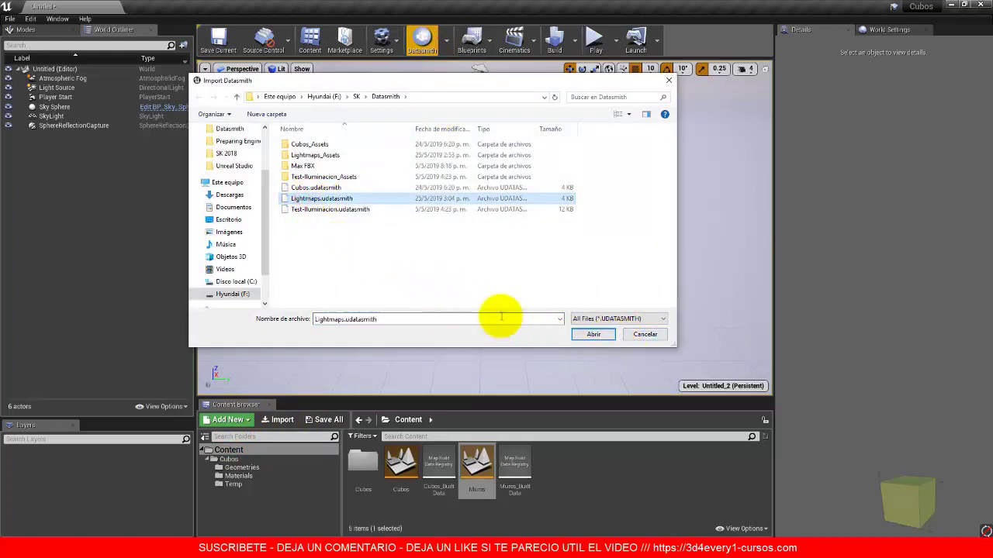
left_click(593, 335)
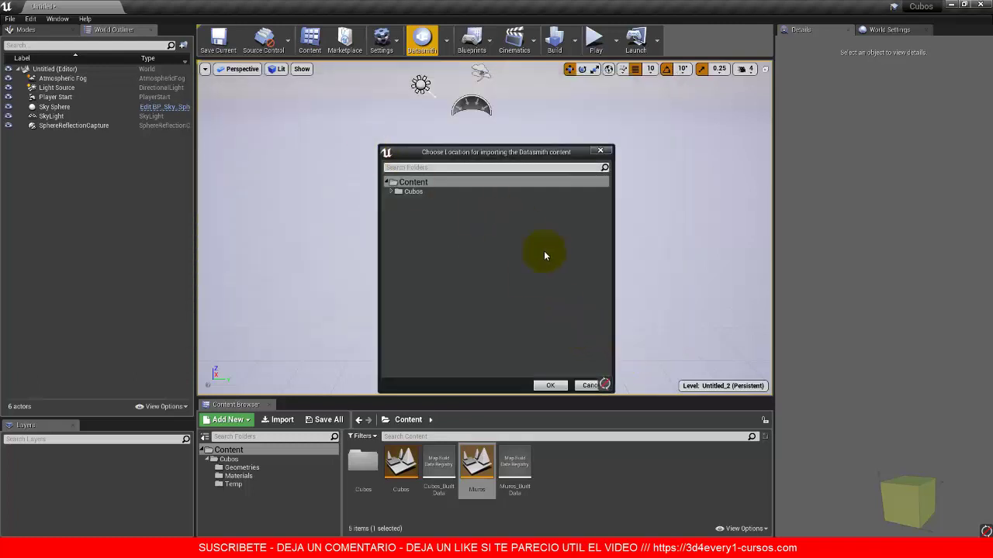
left_click(551, 387)
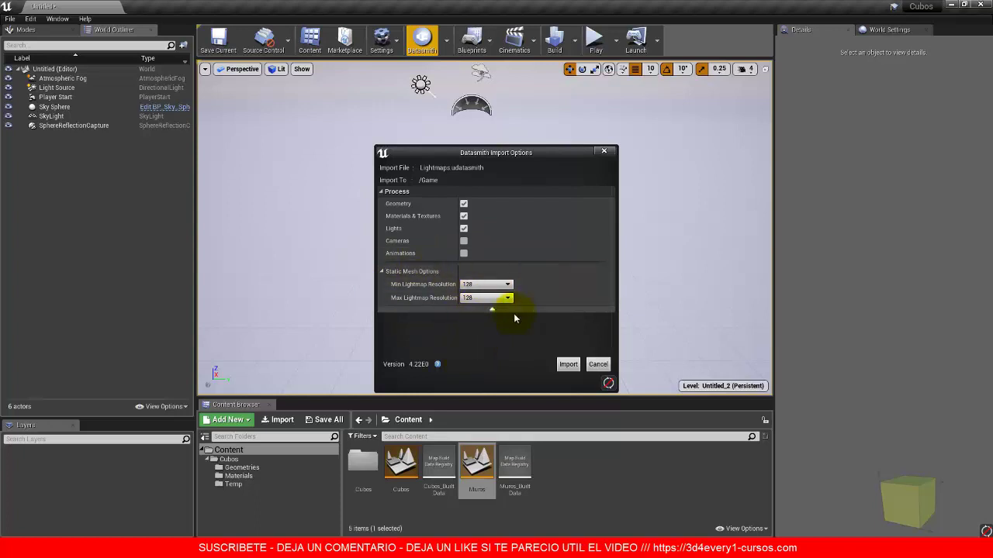
left_click(569, 366)
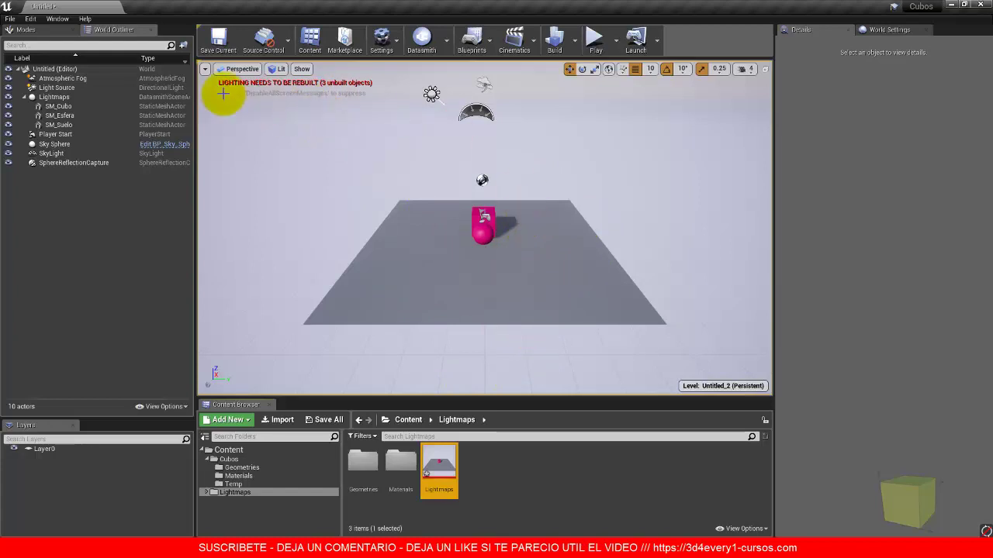
Turn the viewport's Show Stats option off and back on.
left_click(205, 69)
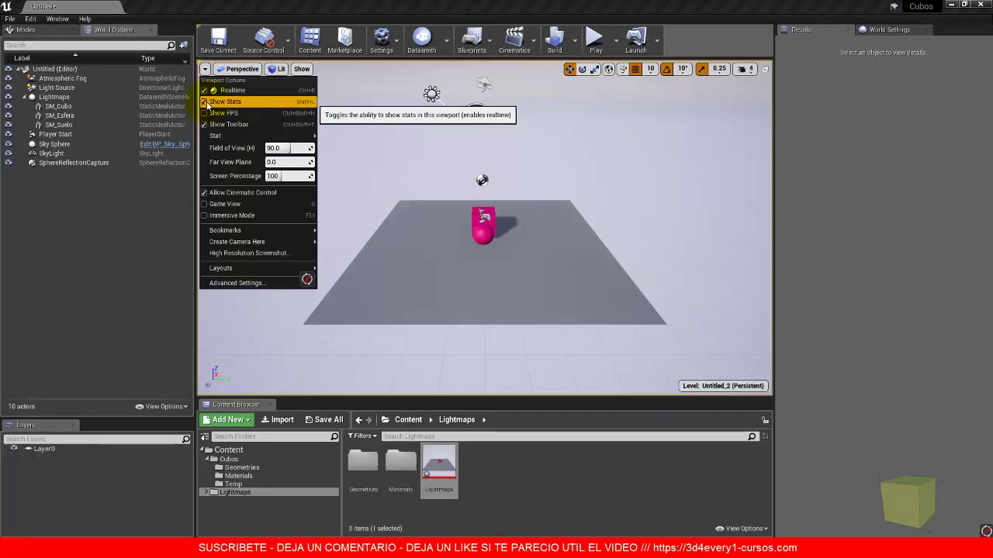
mouse_move(217, 135)
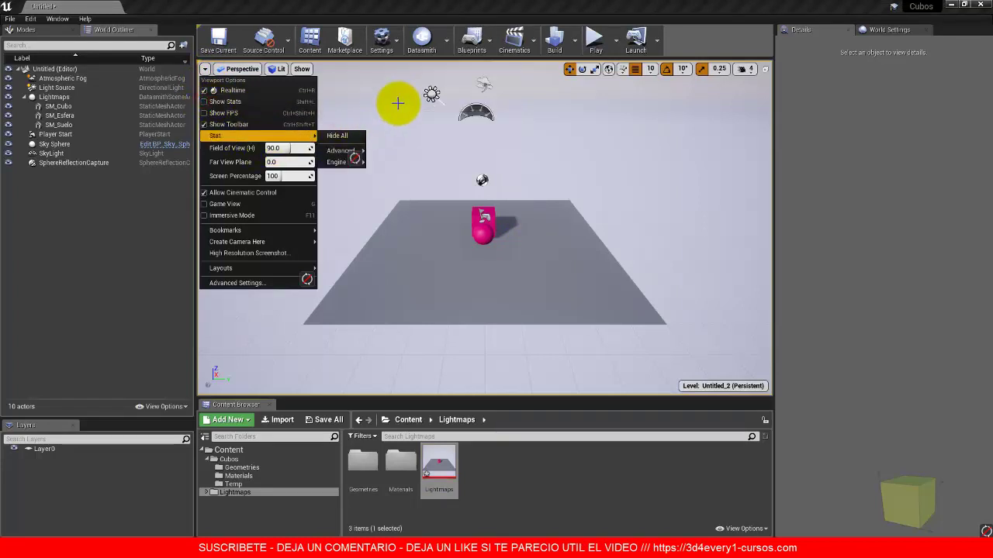
left_click(380, 132)
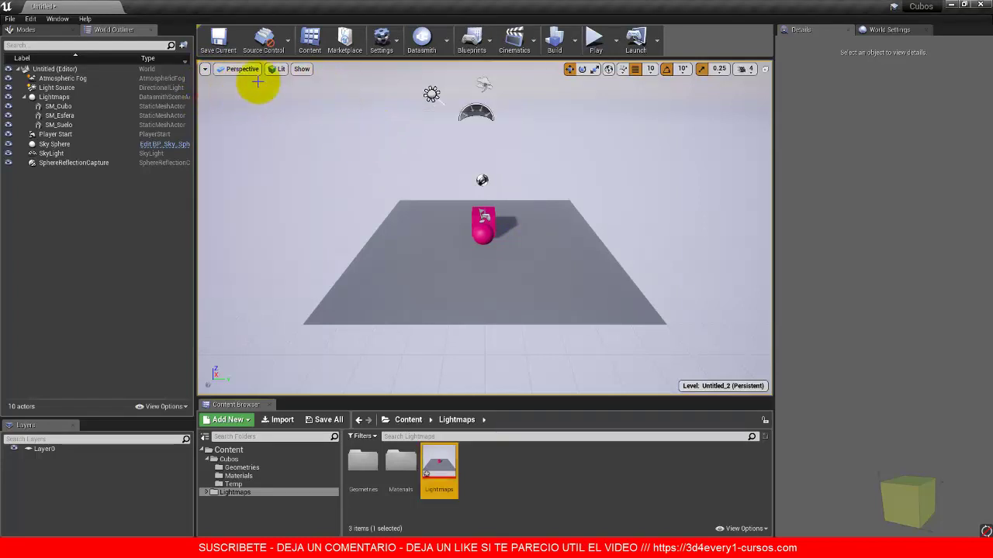
left_click(206, 69)
left_click(225, 101)
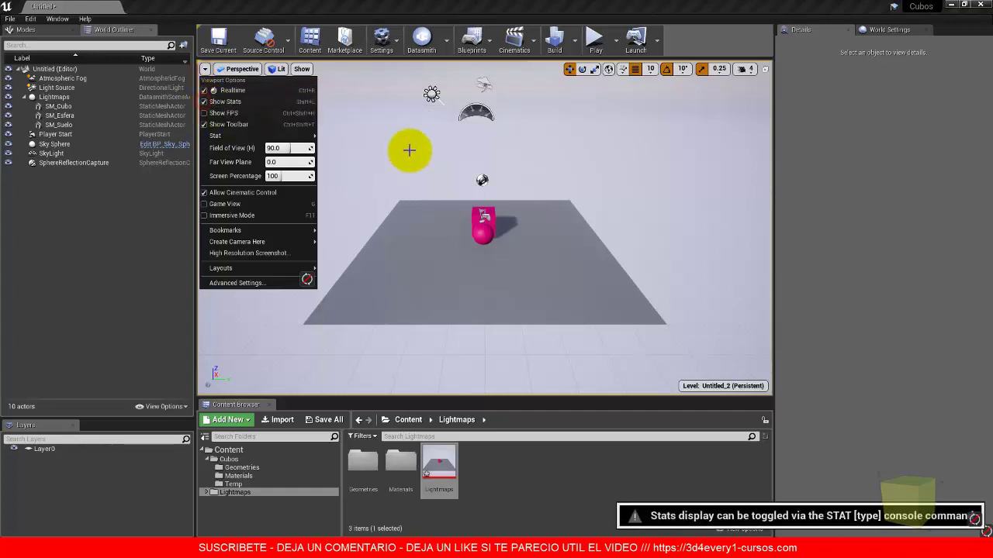
left_click(409, 149)
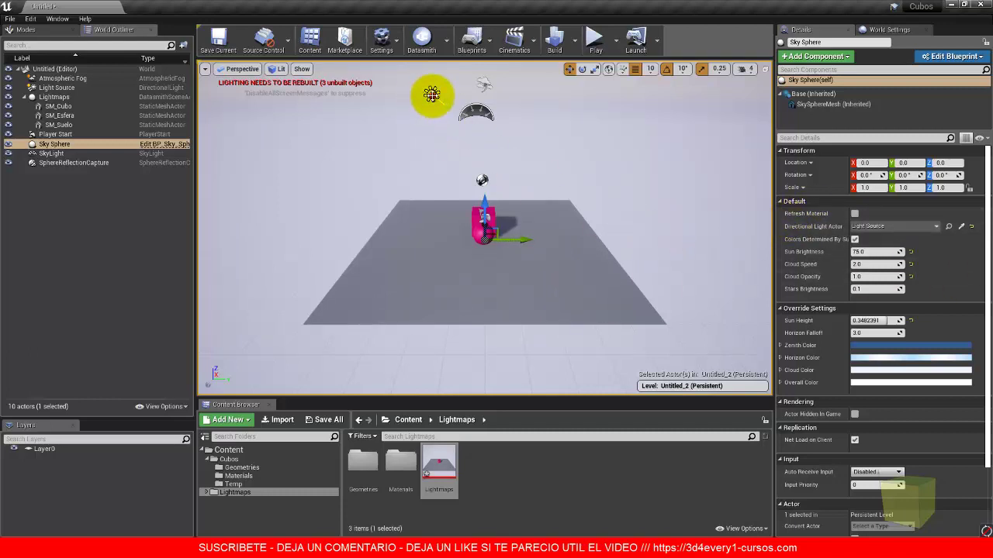
Select the directional Light Source and review its Static, Stationary and Movable mobility options.
left_click(431, 94)
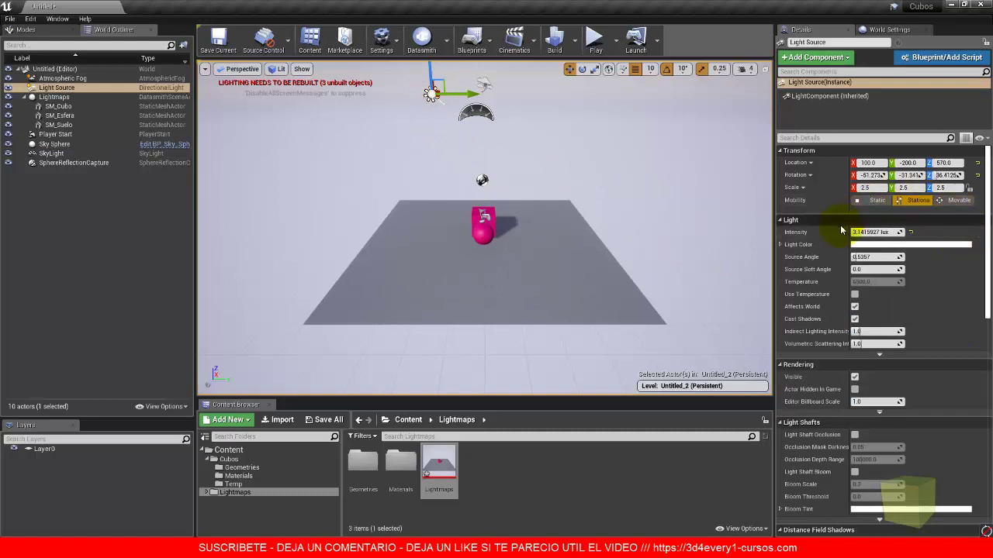
left_click(965, 202)
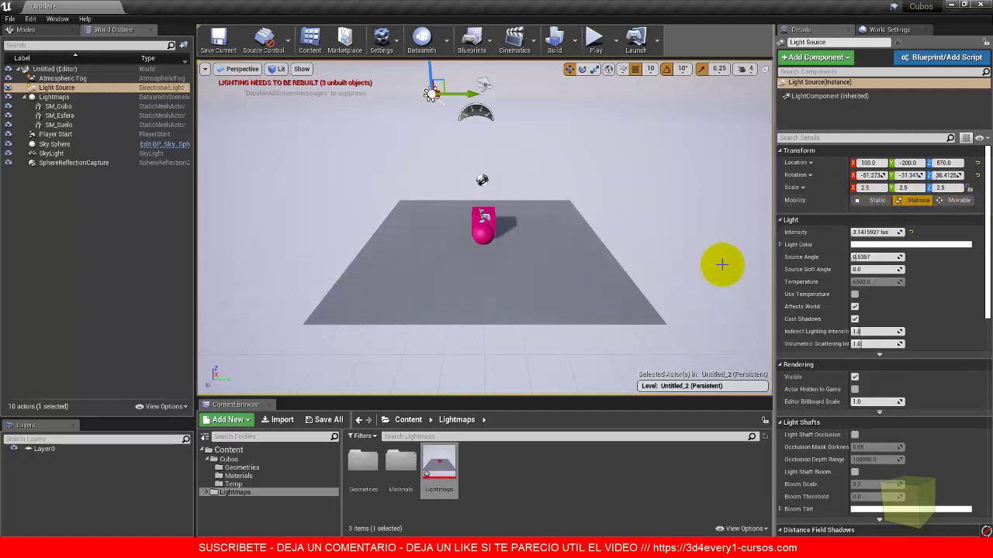
left_click(870, 201)
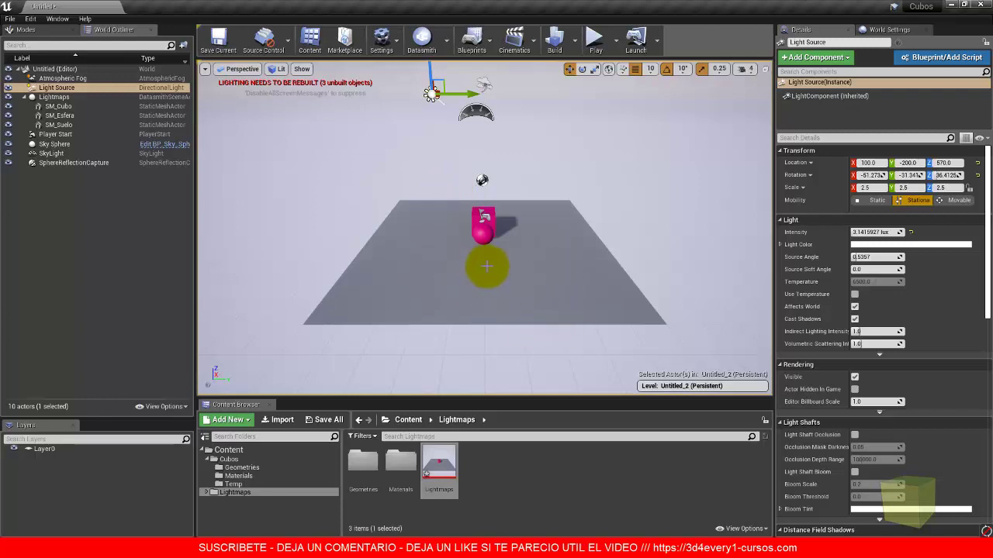
Examine the lighting on the cube and sphere and their shadows on the floor from several angles.
left_click_drag(474, 237, 458, 208, "alt")
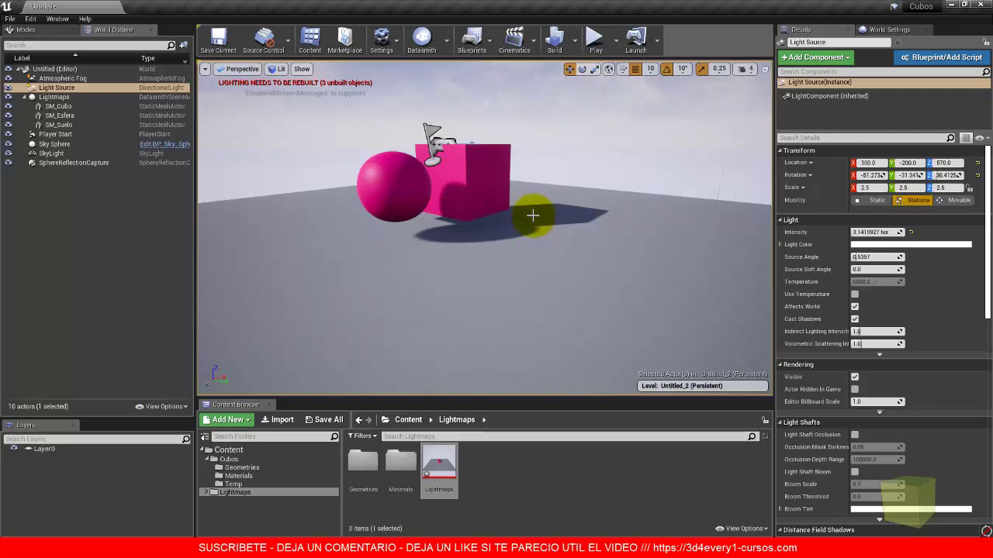
left_click_drag(425, 270, 467, 274, "alt")
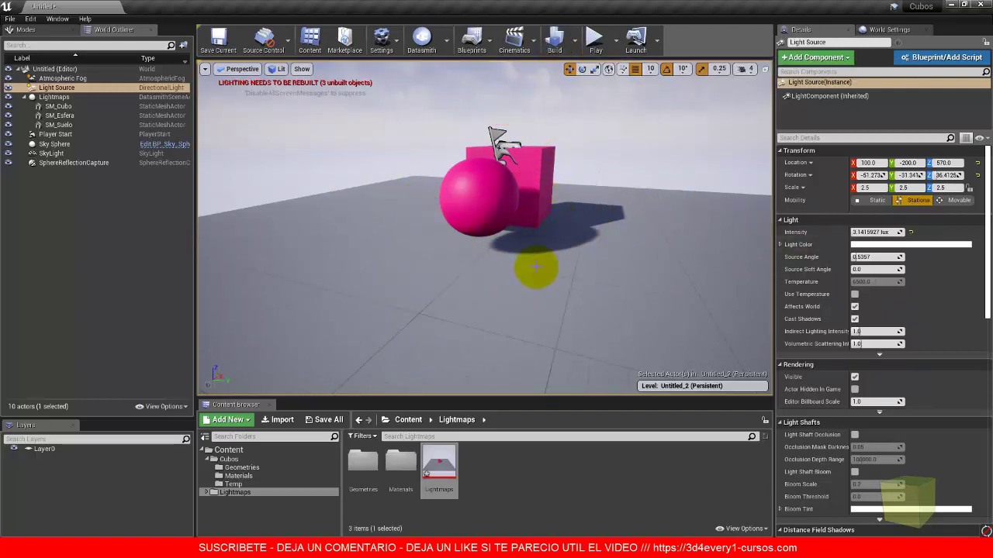
right_click_drag(536, 295, 581, 221)
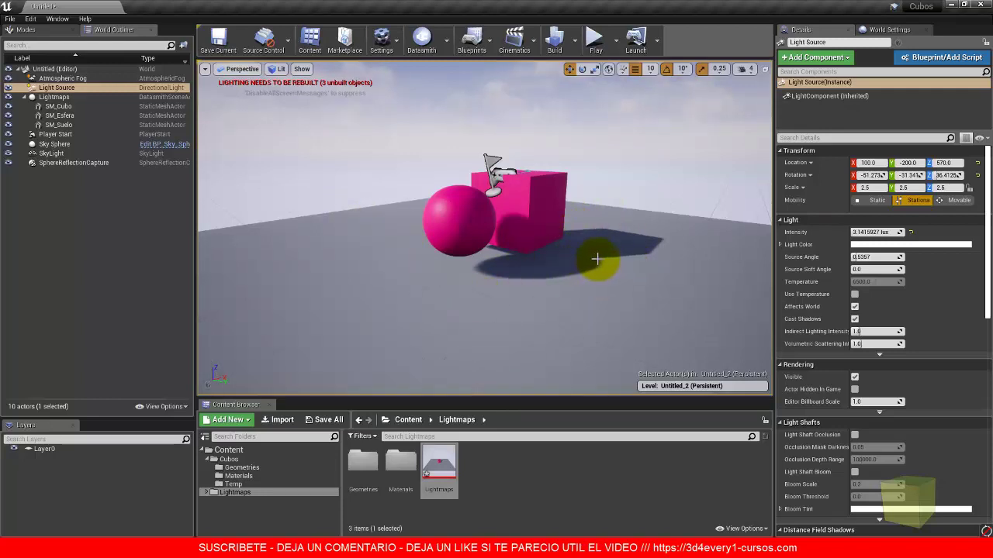
mouse_move(587, 256)
left_mouse_down()
mouse_move(516, 261)
mouse_move(598, 263)
mouse_move(616, 245)
mouse_move(580, 239)
mouse_move(583, 261)
left_mouse_up()
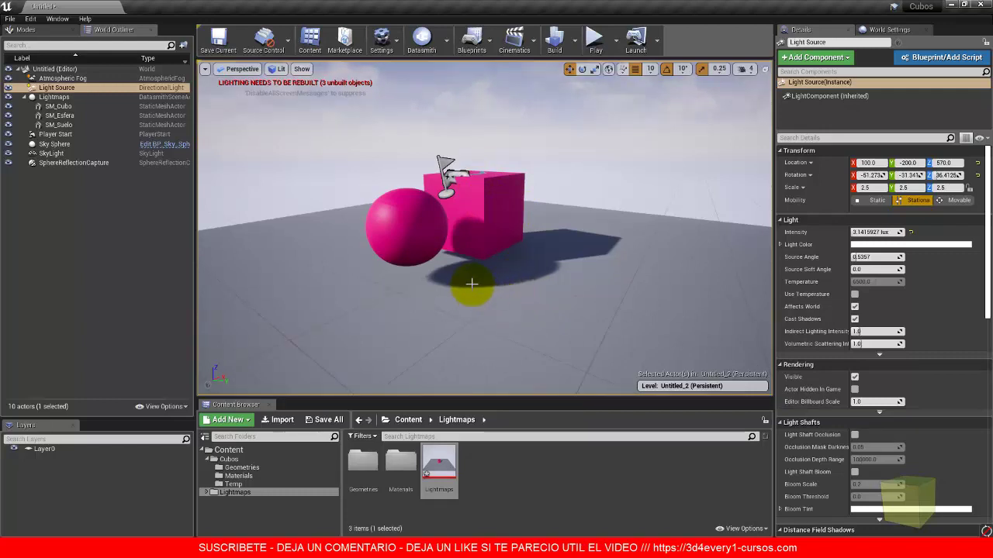
left_click_drag(470, 284, 468, 279)
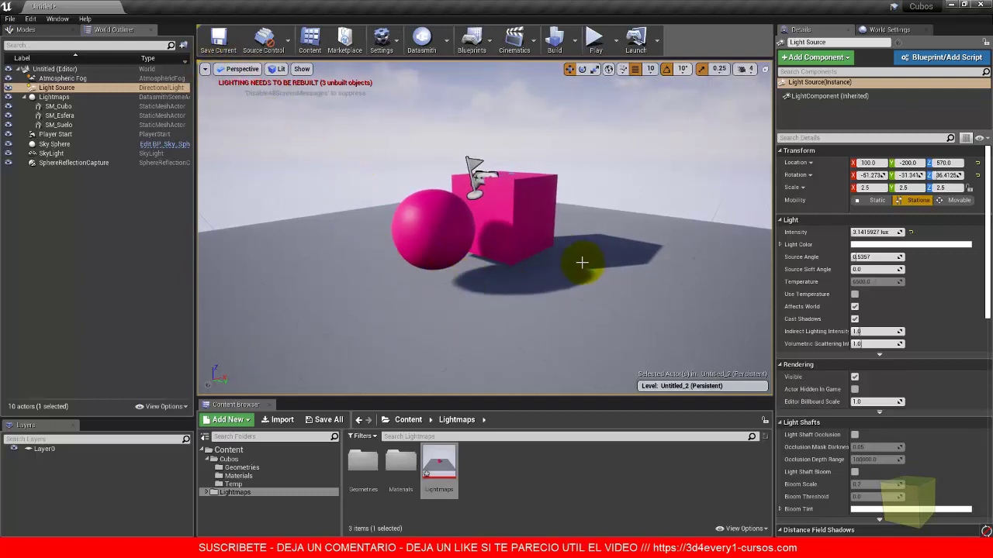
mouse_move(465, 266)
left_mouse_down()
mouse_move(631, 266)
mouse_move(459, 265)
left_mouse_up()
middle_click_drag(449, 213, 412, 212)
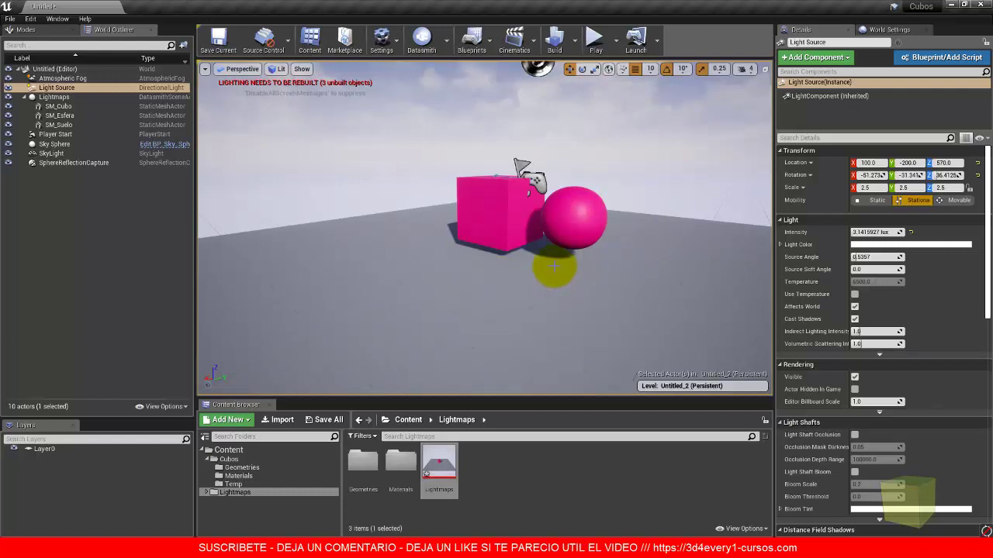
left_click(575, 254)
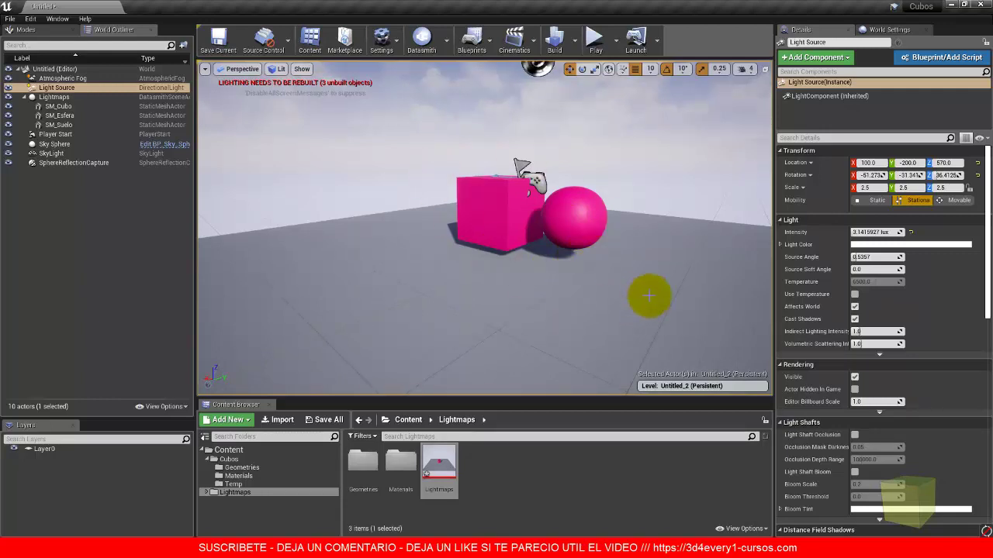
left_click(601, 255)
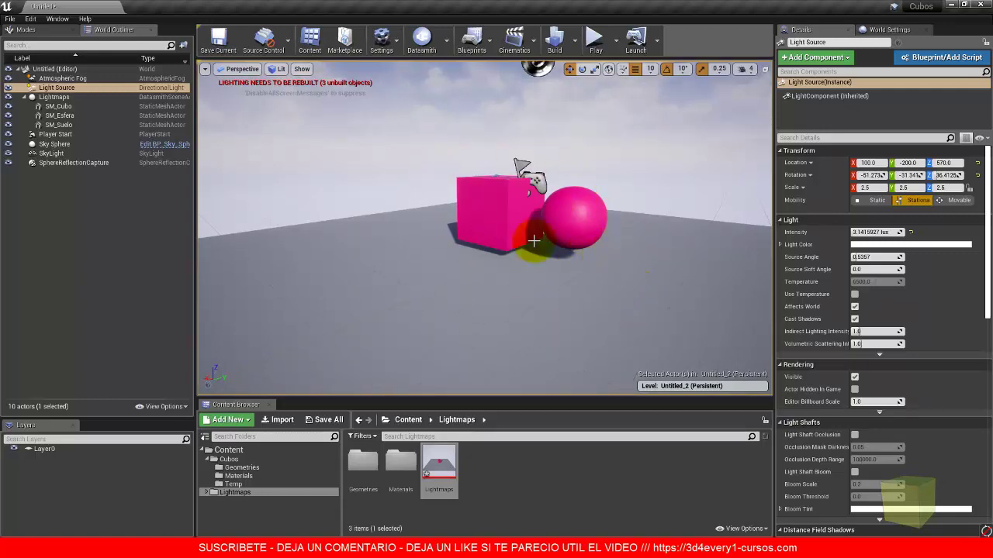
left_click(611, 208)
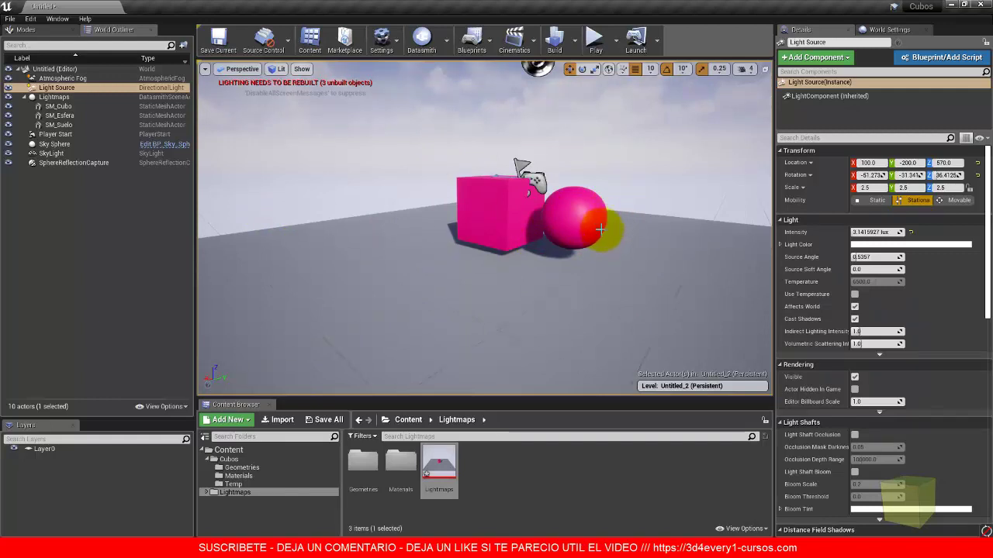
left_click(575, 216)
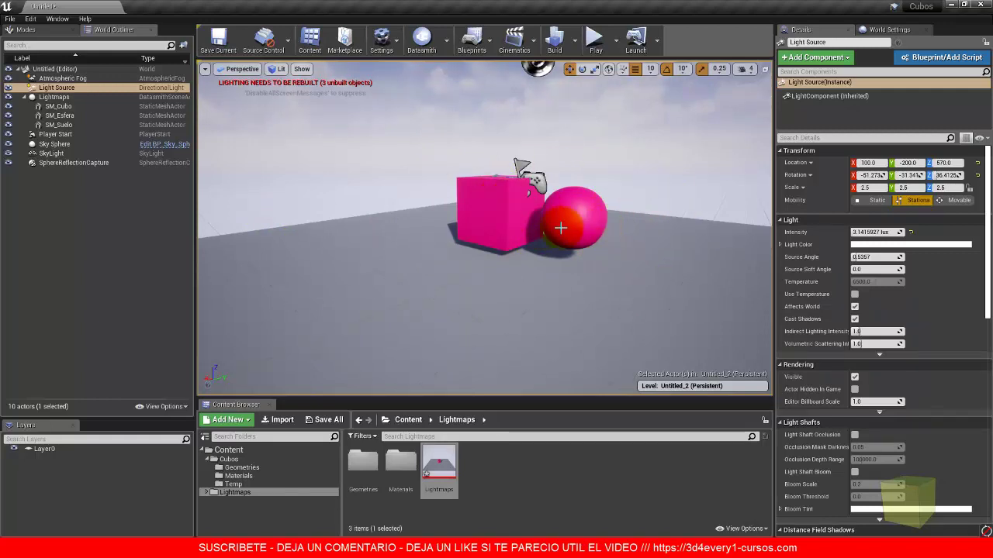
left_click(498, 197)
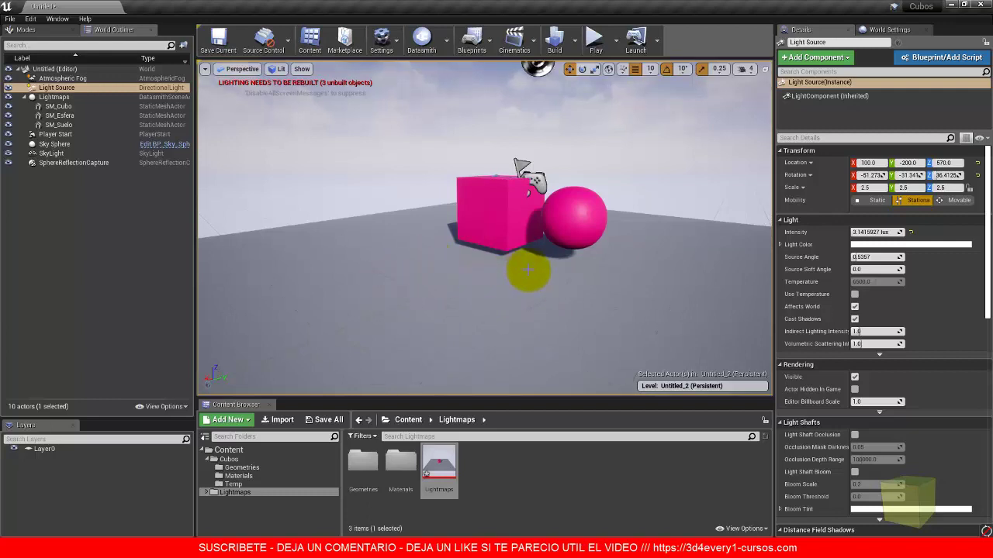
left_click(505, 250)
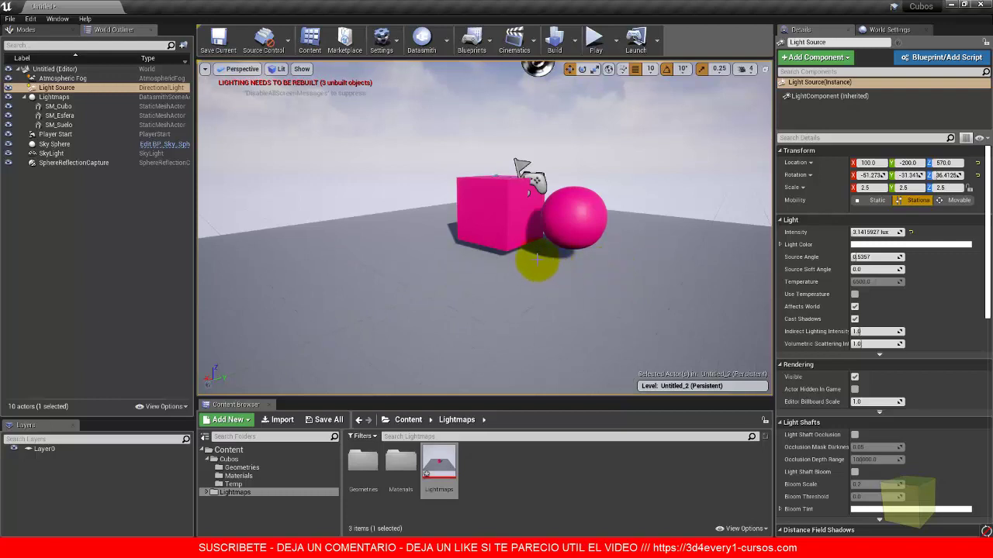
mouse_move(467, 254)
left_mouse_down()
mouse_move(486, 178)
mouse_move(480, 249)
left_mouse_up()
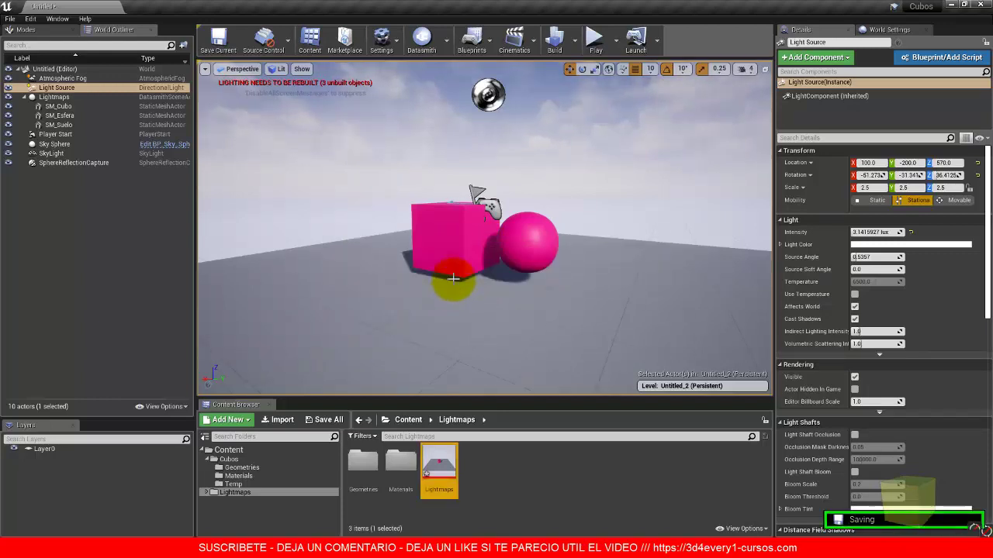
Select the cube, the sphere and the floor in turn and check each one's mobility setting.
left_click(443, 233)
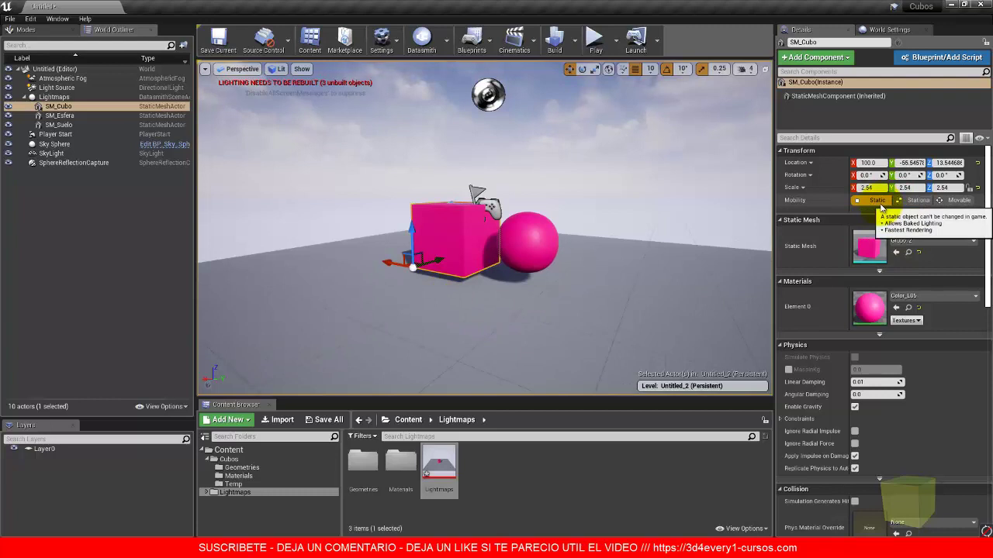
left_click(449, 255)
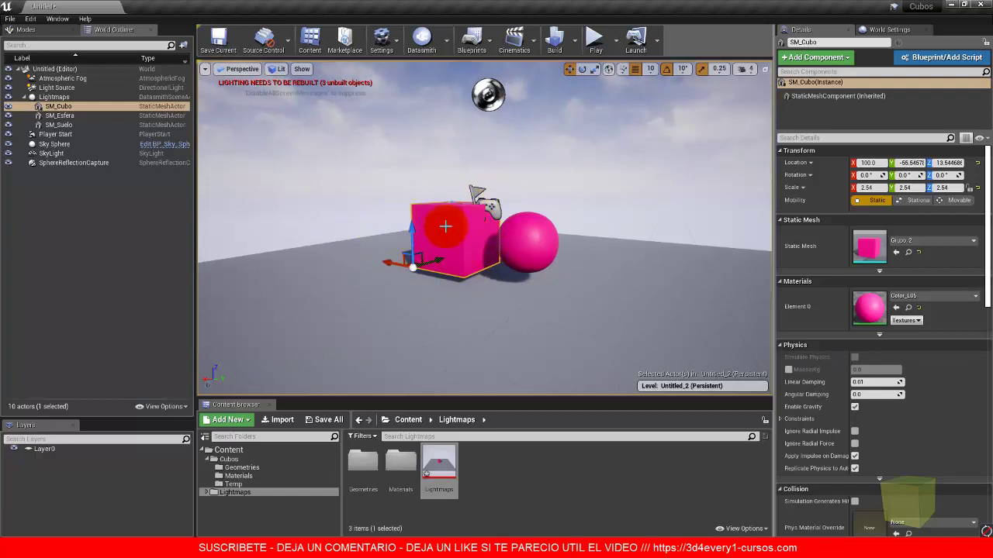
left_click(531, 229)
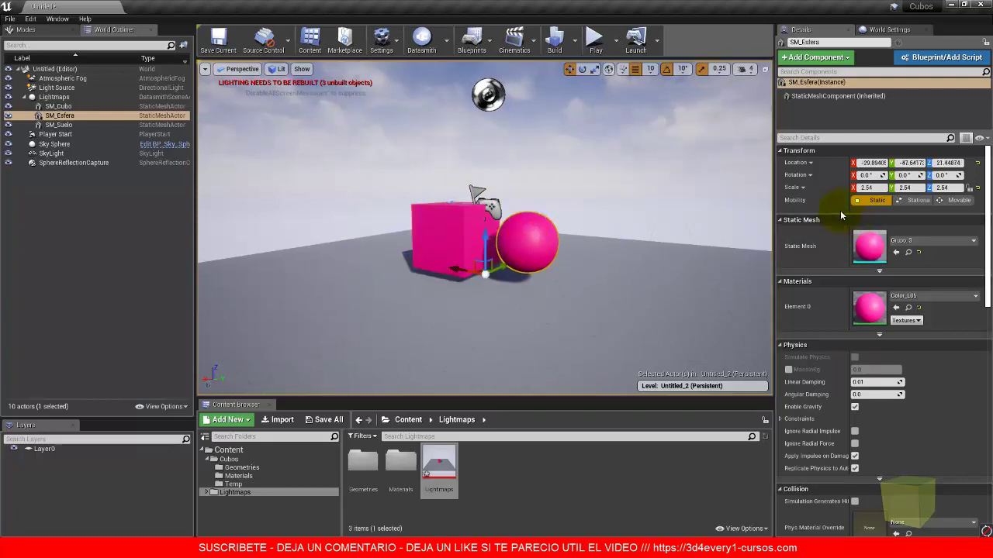
left_click(626, 329)
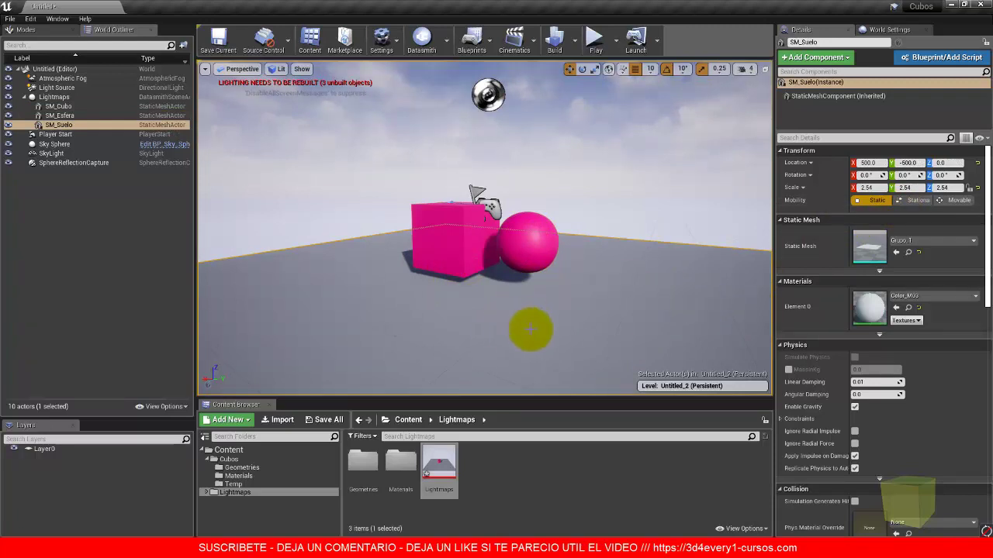
Select the directional light above the scene and compare its Movable, Static and Stationary mobility options.
scroll(544, 326, "down", 8)
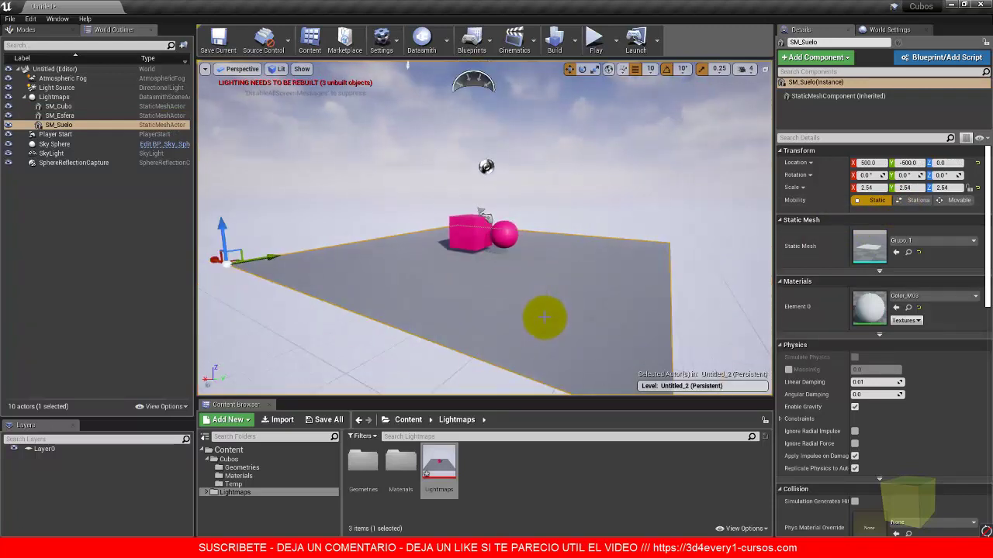
right_click_drag(465, 366, 443, 210)
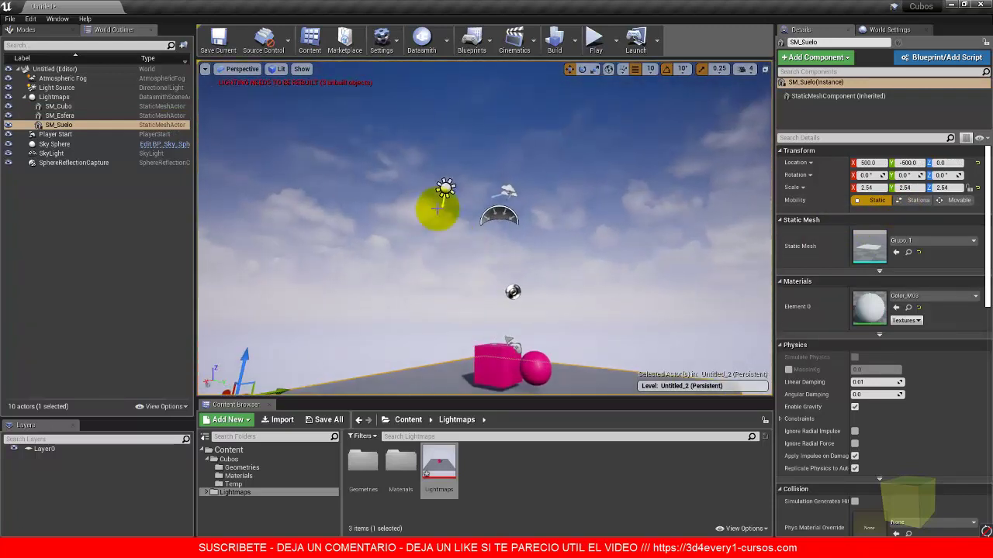
left_click(444, 187)
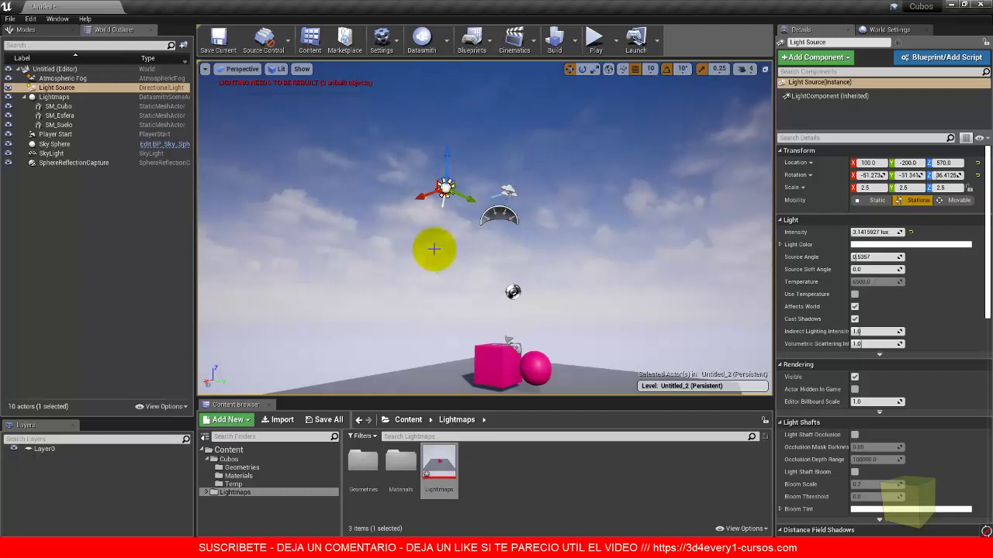
left_click(455, 174)
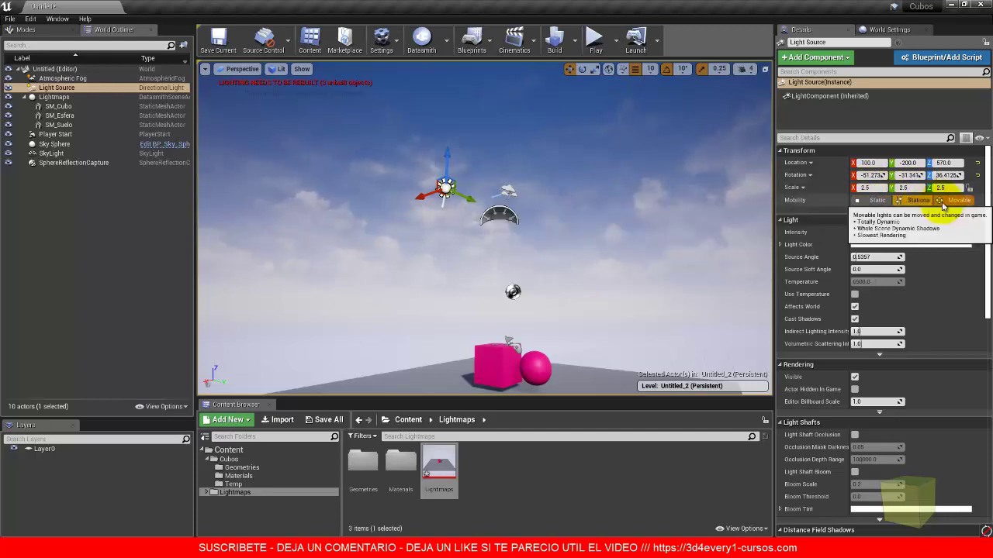
left_click(875, 202)
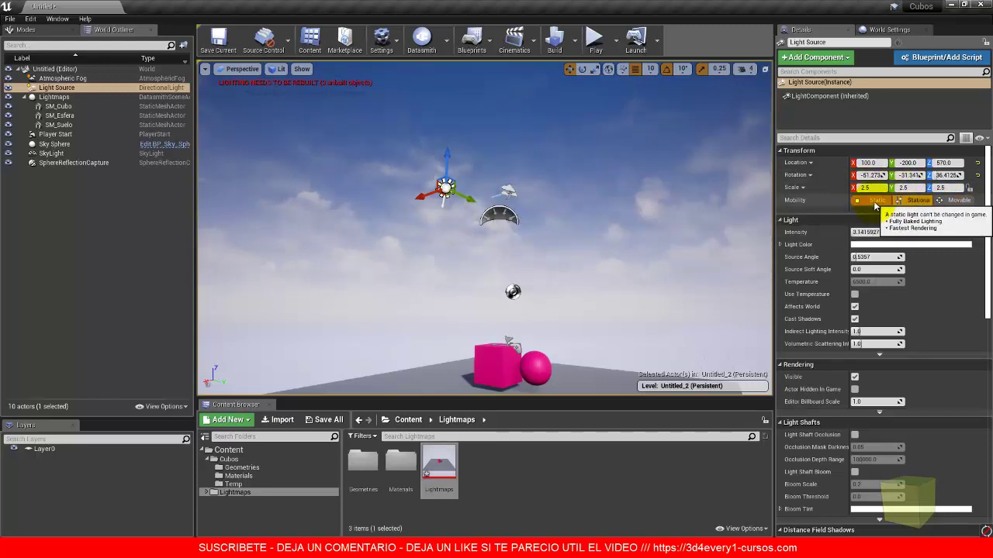
left_click(907, 200)
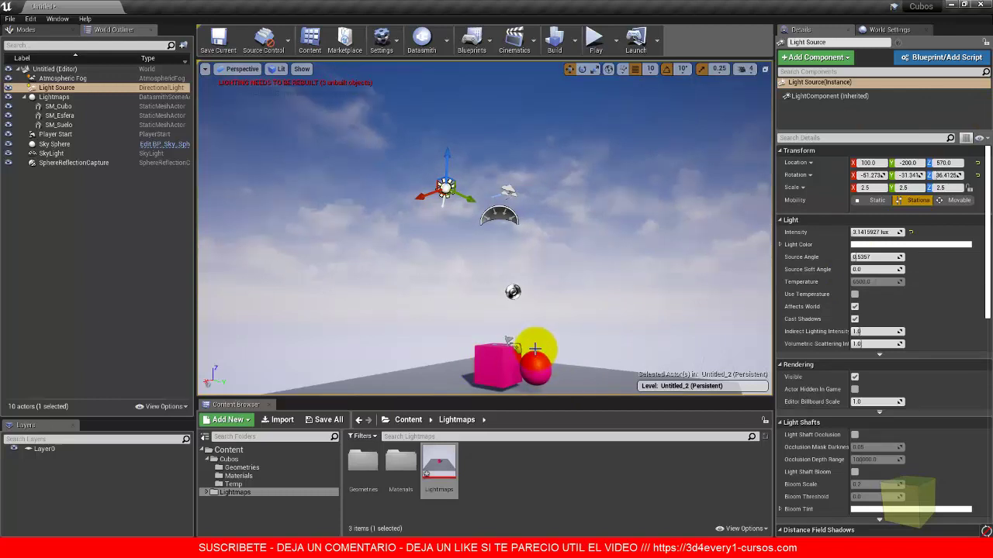
Set the directional light's mobility to Static and inspect the cube and sphere shadows up close.
right_click_drag(472, 359, 507, 391)
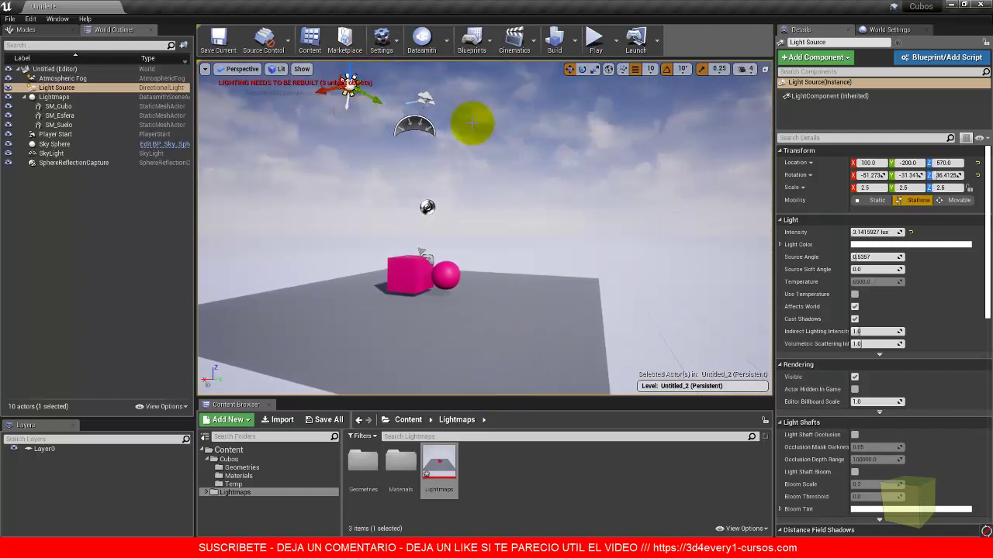
left_click(870, 200)
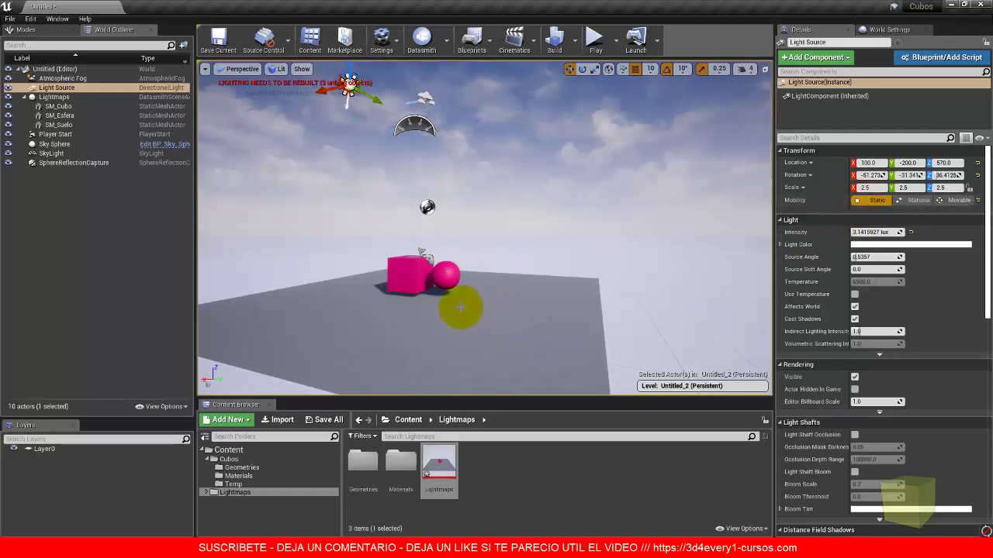
left_click_drag(421, 311, 279, 88)
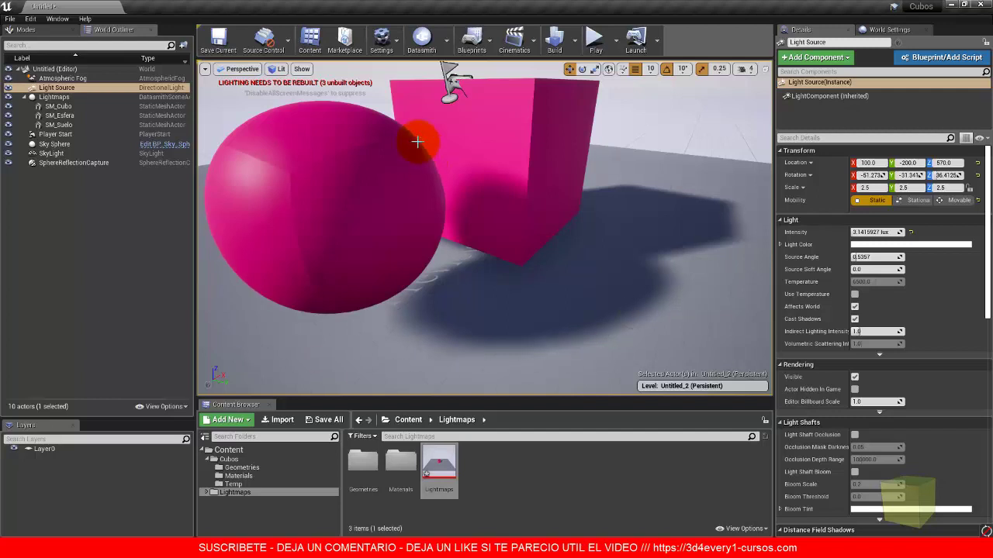
Build the lighting only for the level.
left_click(576, 45)
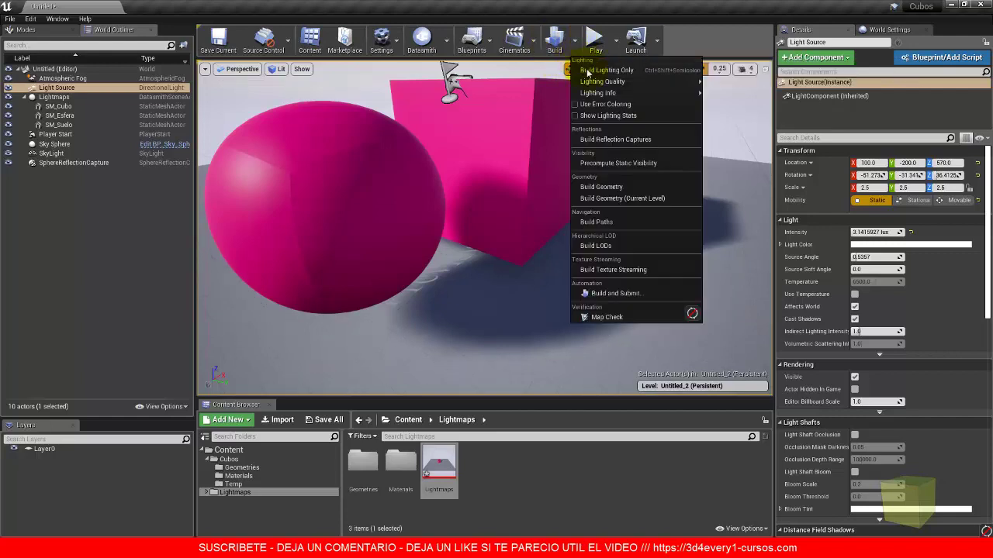
mouse_move(609, 82)
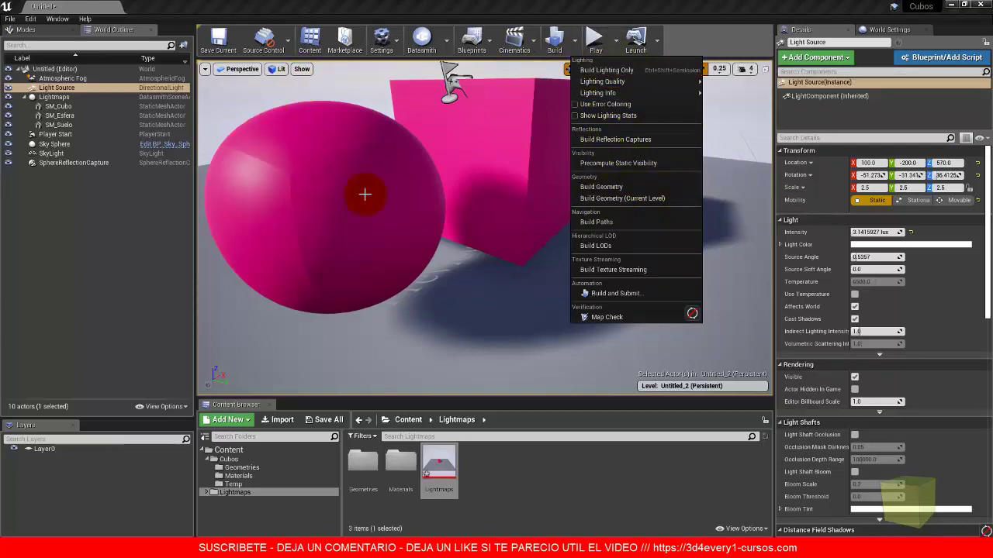
left_click(606, 73)
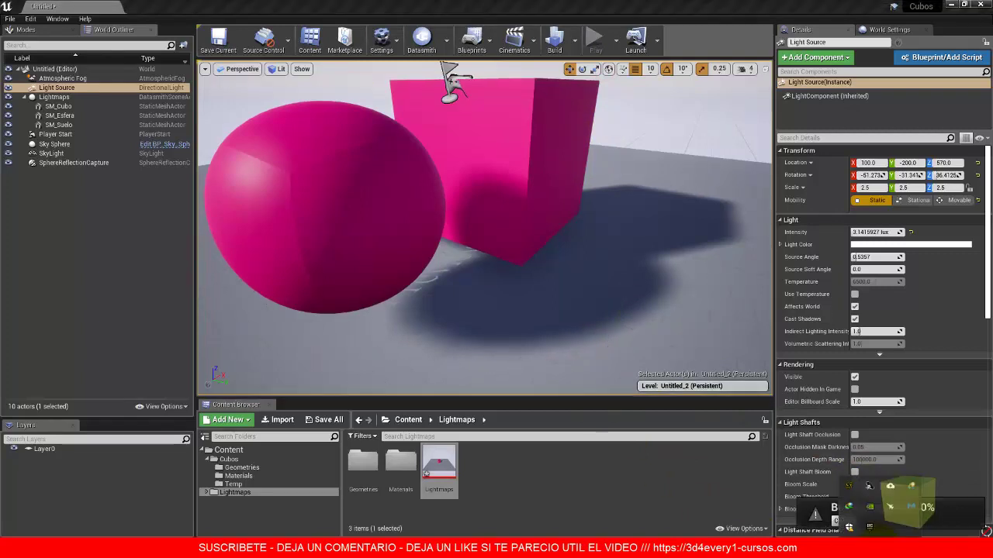
Open Swarm Agent to review the lighting build's status and progress, and close it.
double_click(849, 488)
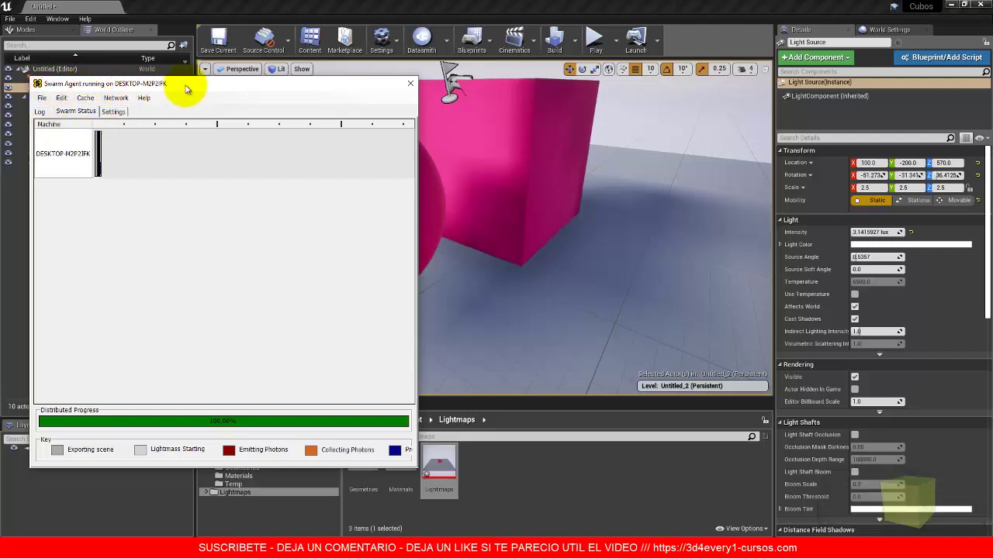
left_click_drag(196, 89, 219, 80)
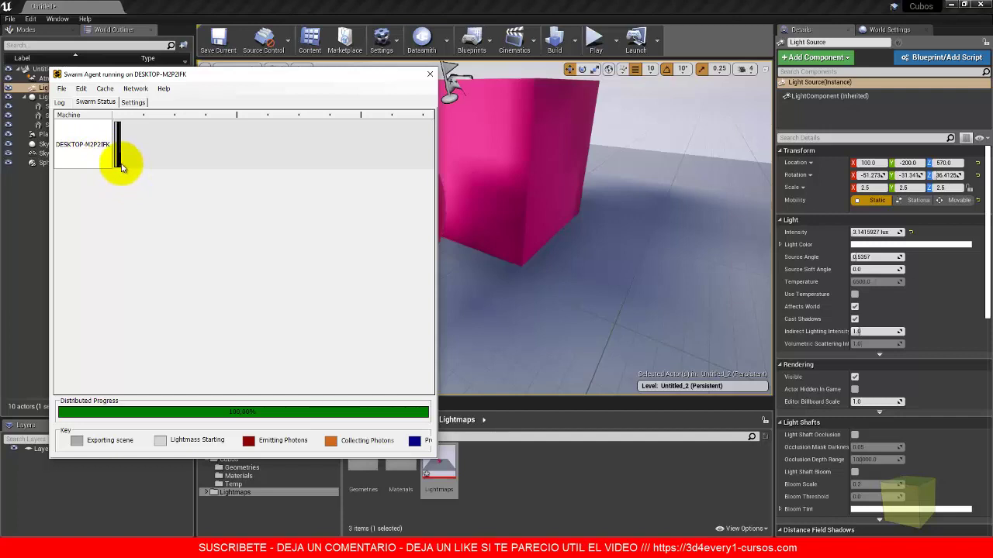
mouse_move(122, 132)
left_click(430, 75)
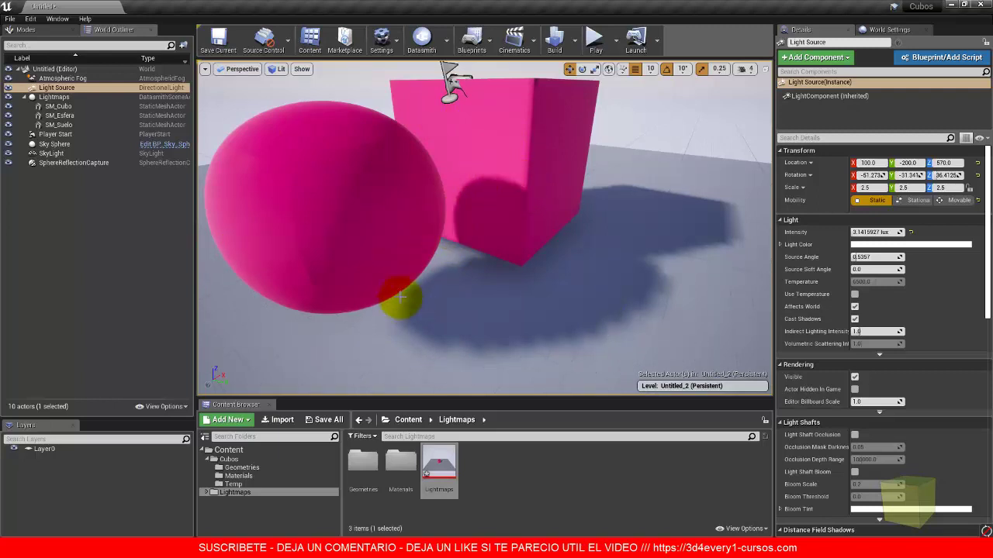
Hide the viewport grid and examine the baked shadows on the floor and cube.
left_click(302, 69)
left_click(331, 164)
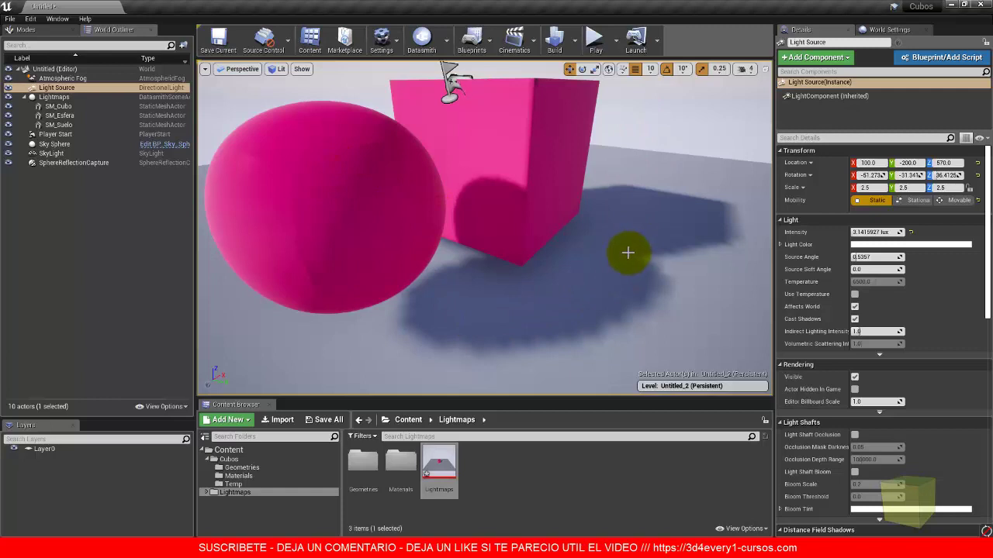
right_click_drag(595, 273, 594, 271)
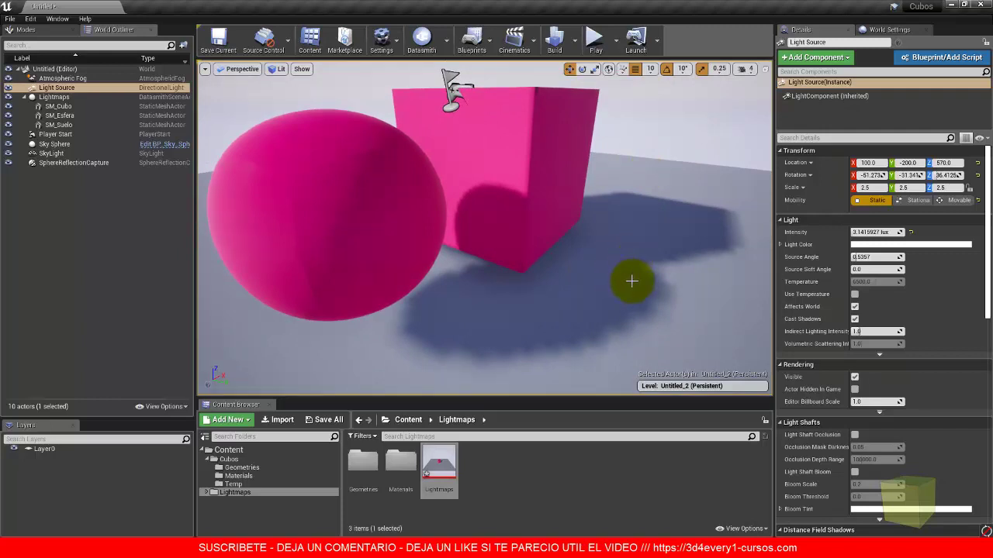
Check the Overridden Light Map Res in the Lighting settings of the floor, the cube and the sphere.
left_click(632, 280)
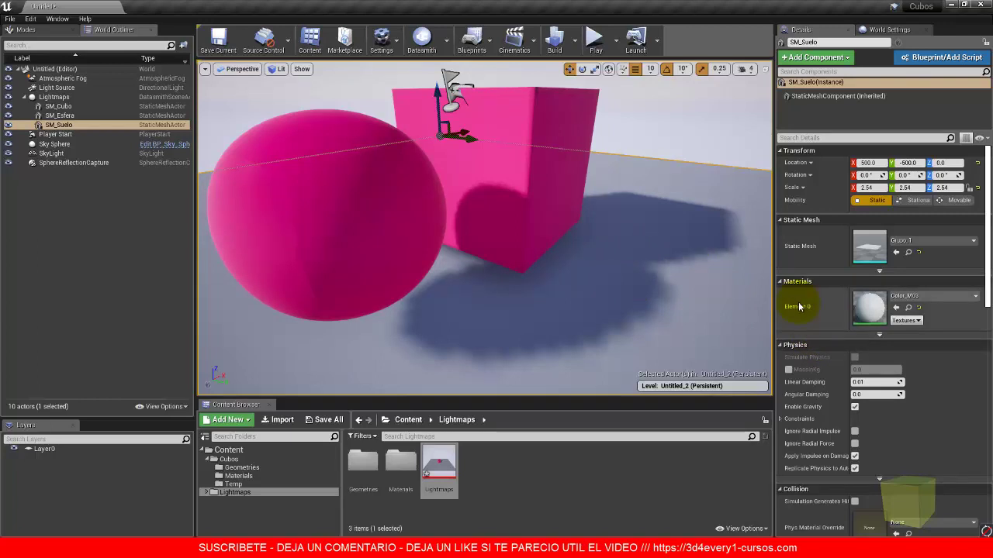
scroll(807, 304, "down", 2)
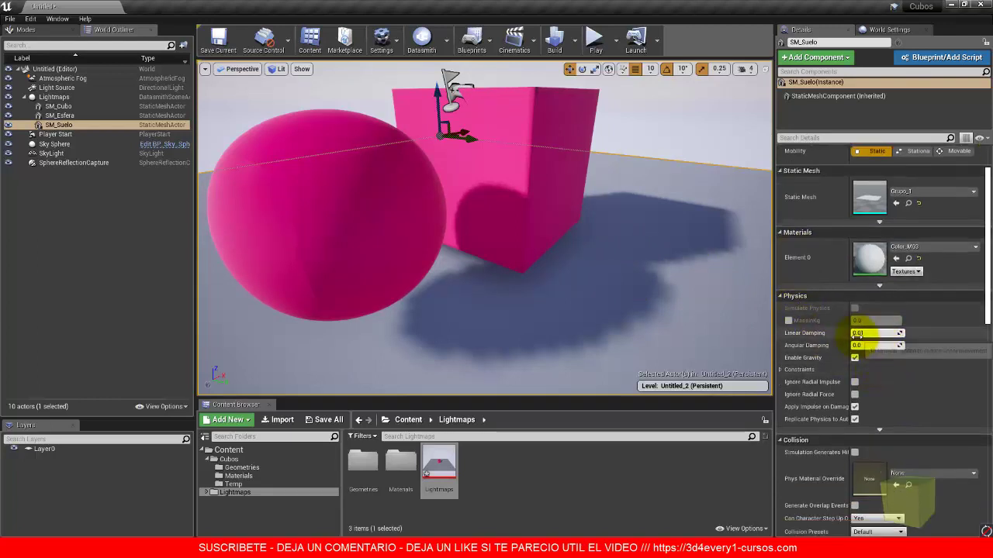
scroll(824, 361, "down", 8)
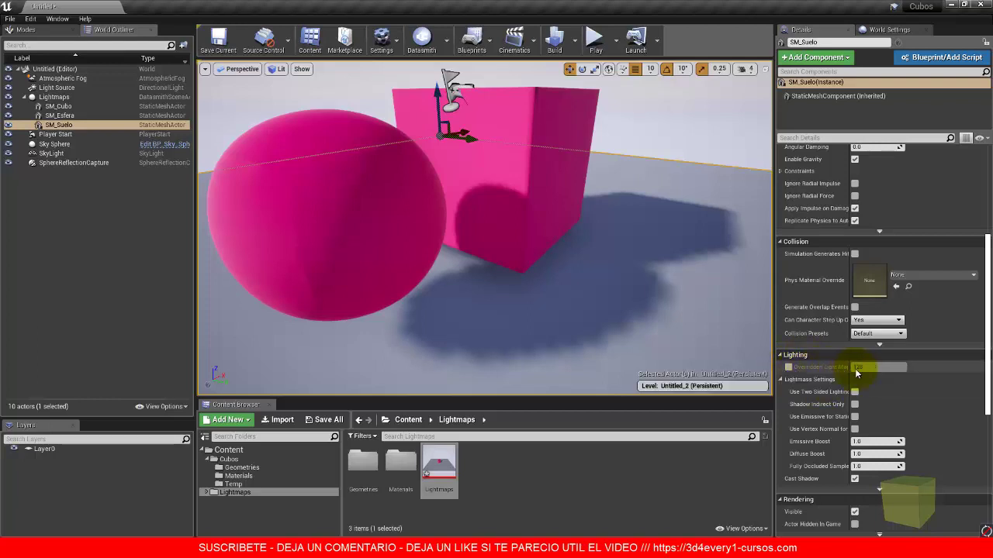
left_click(850, 355)
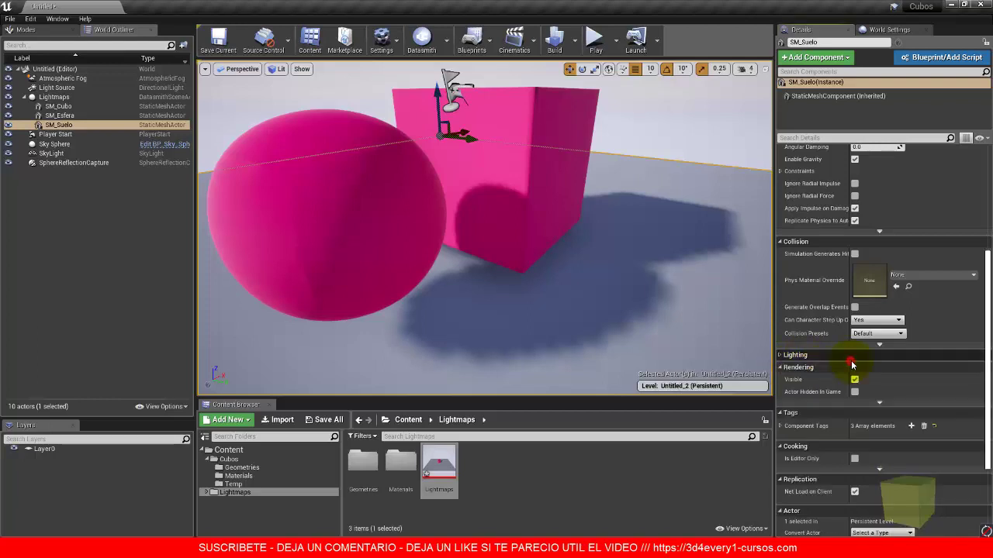
left_click(787, 356)
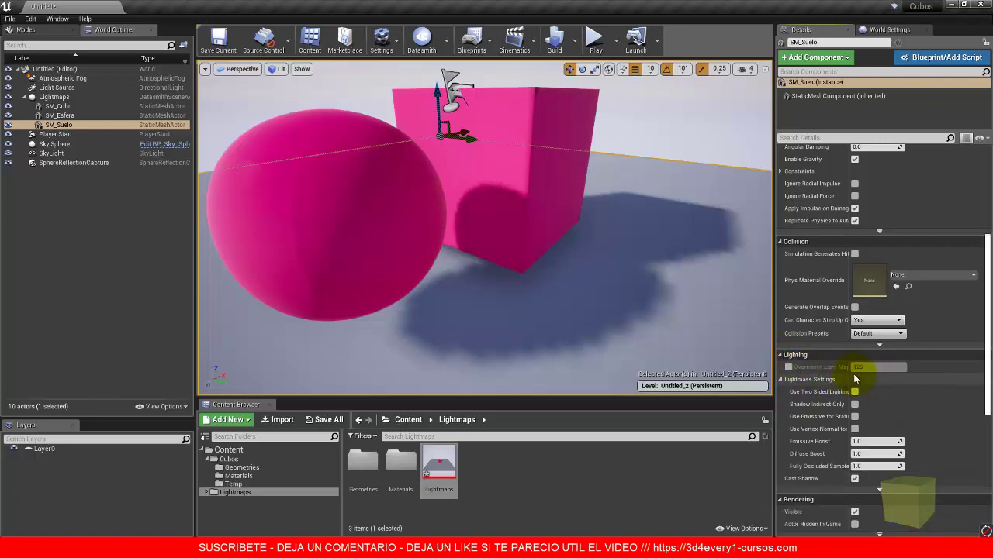
left_click_drag(849, 379, 870, 378)
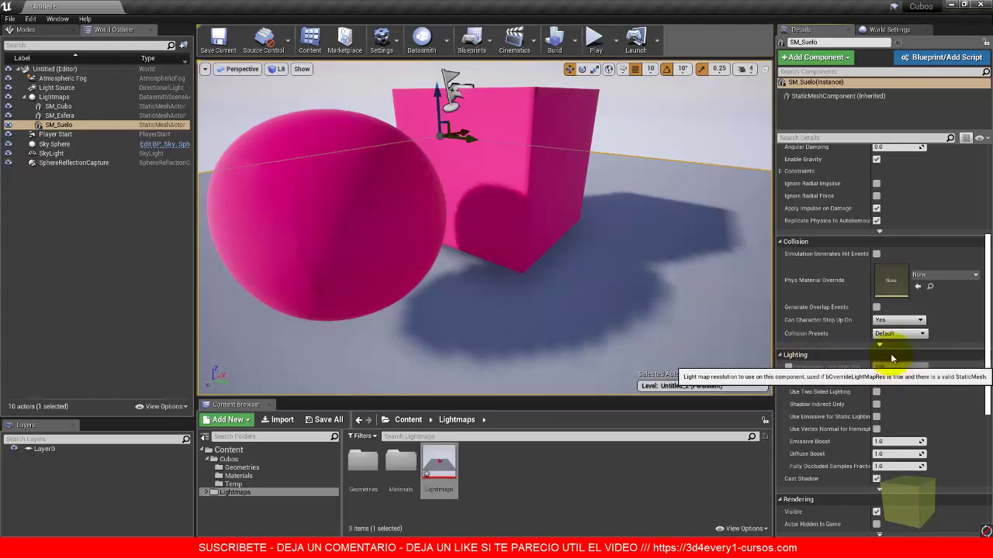
left_click(537, 97)
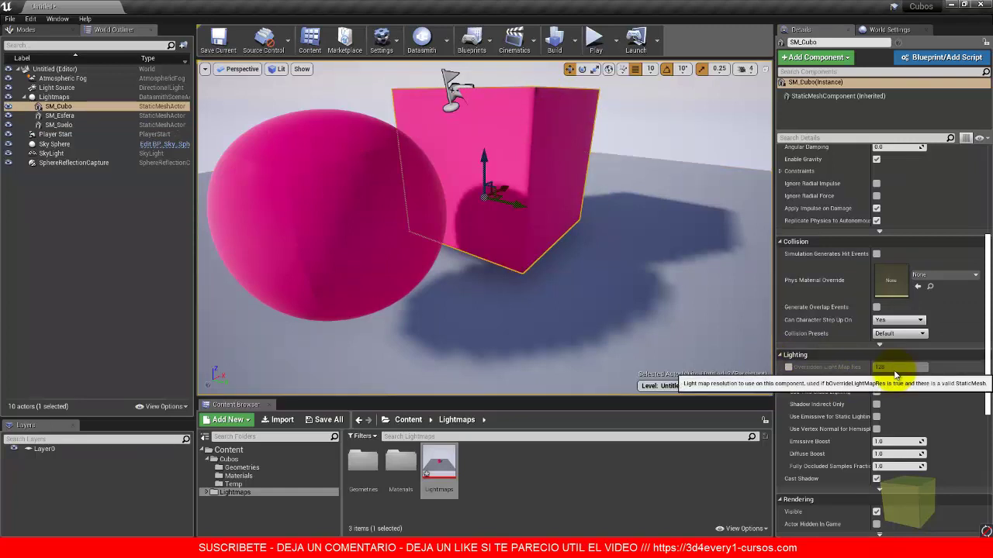
left_click(408, 169)
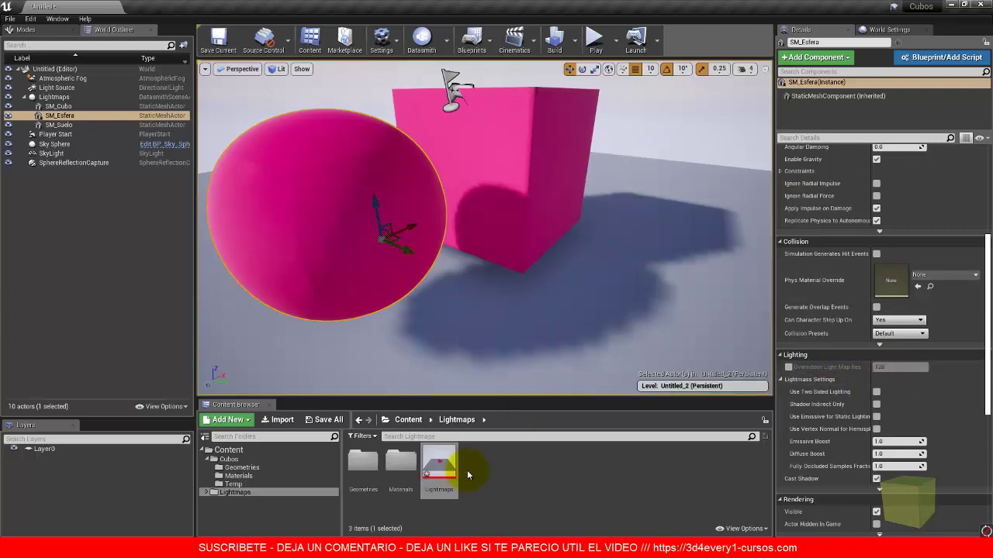
Open the floor mesh Grupo_1 from Lightmaps/Geometries in a maximized mesh editor and display its UV Channel 2.
left_click(237, 501)
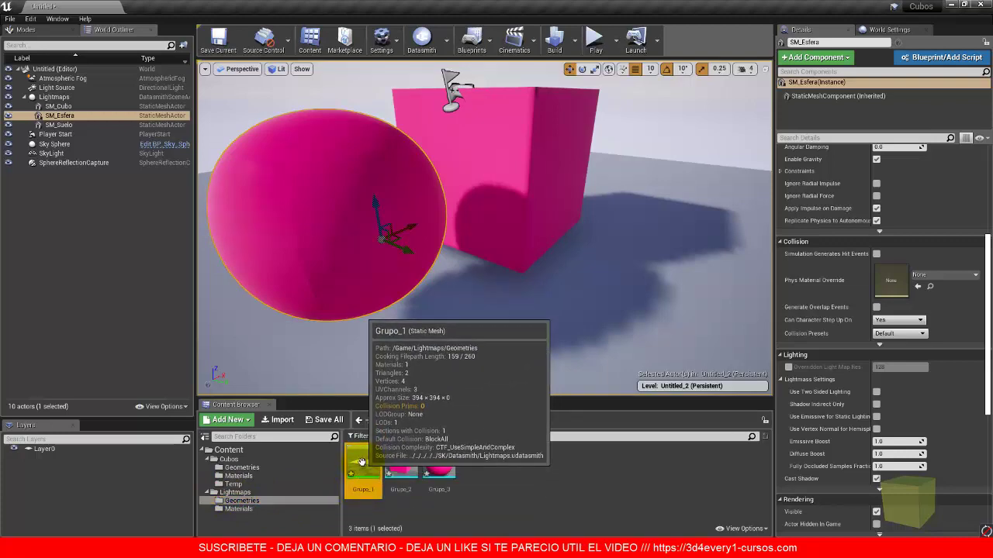
double_click(360, 462)
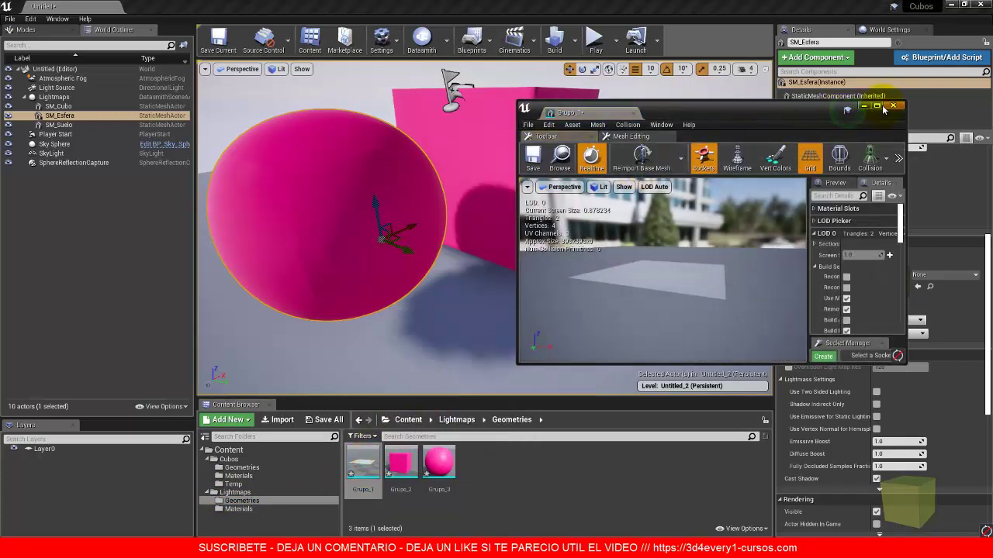
left_click(879, 106)
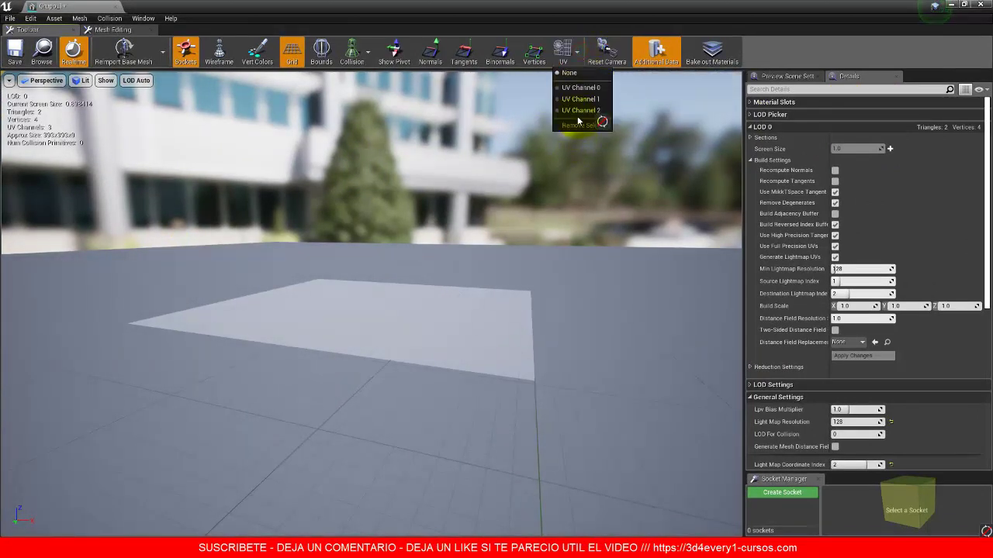
left_click(578, 111)
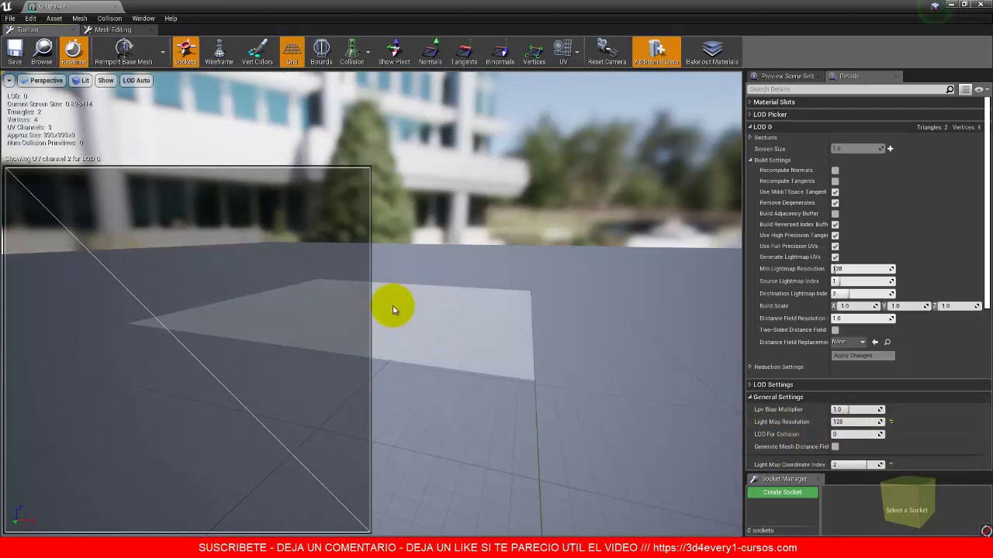
Set the floor mesh's Light Map Resolution to 512, save the mesh and close its editor.
left_click(850, 422)
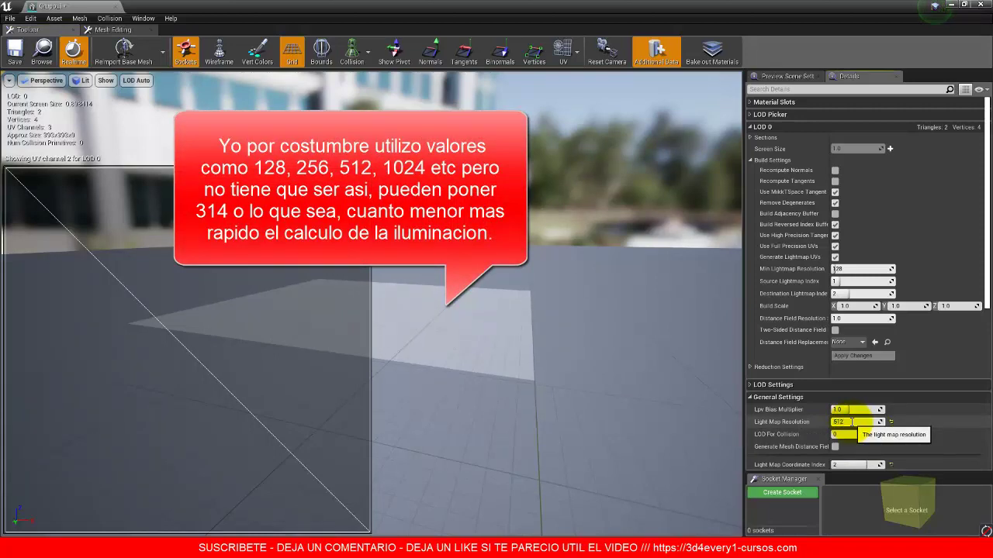
left_click(8, 55)
left_click(65, 6)
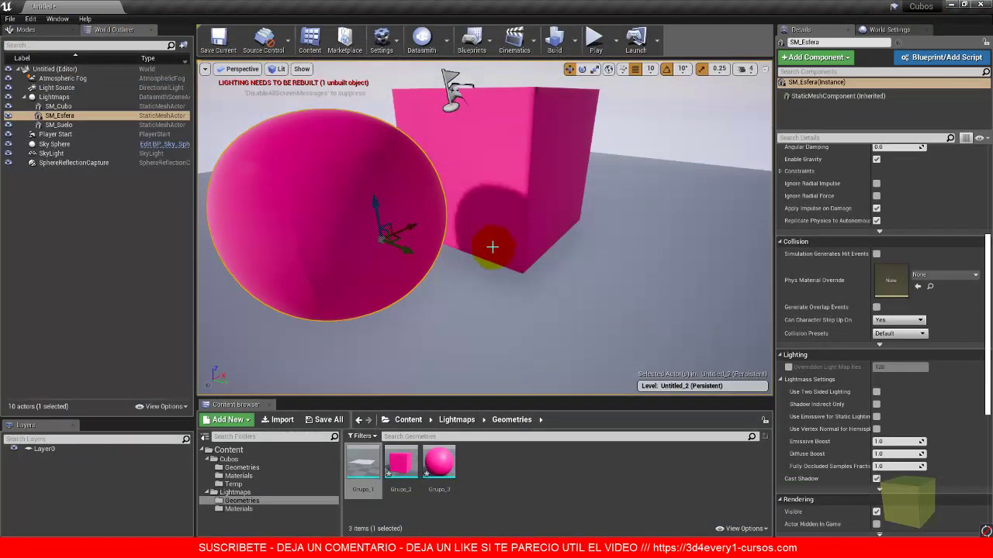
Check the floor's lightmap resolution, rebuild only the lighting, and close the Swarm Agent window.
left_click(655, 212)
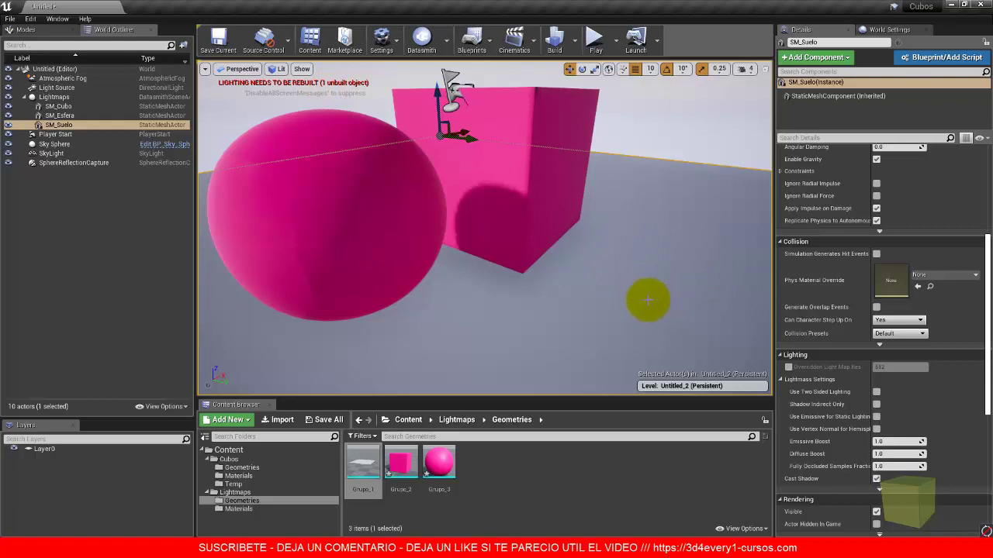
left_click(565, 241)
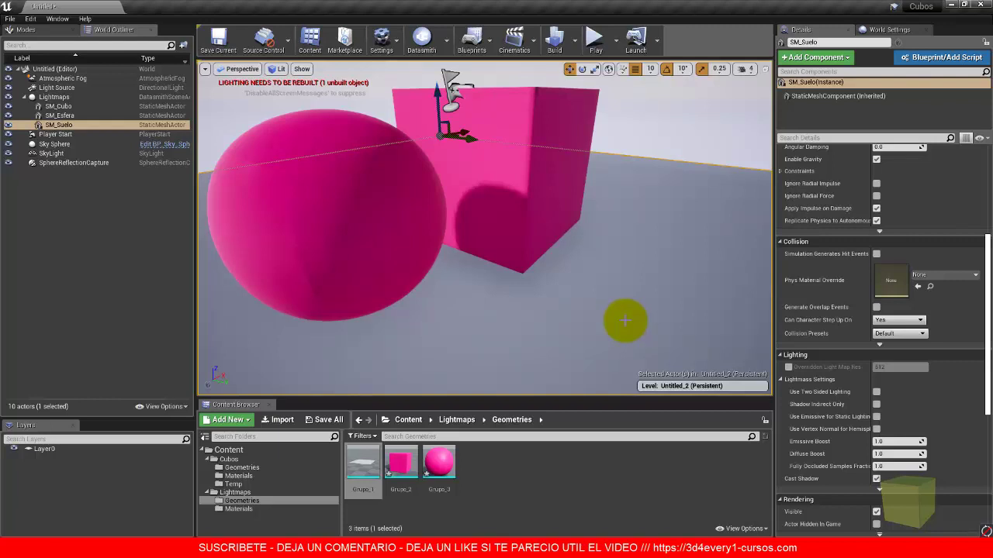
left_click(576, 47)
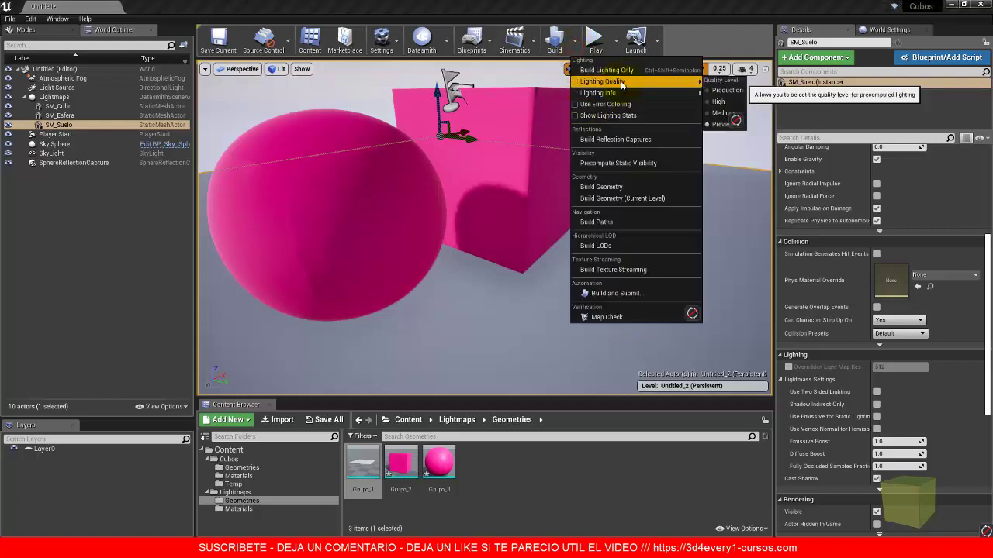
left_click(613, 70)
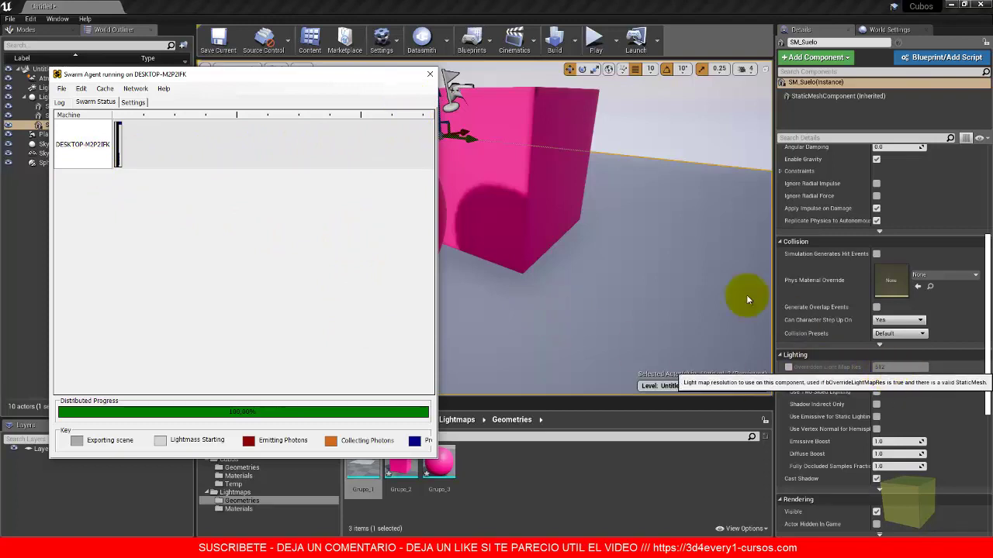
left_click(430, 74)
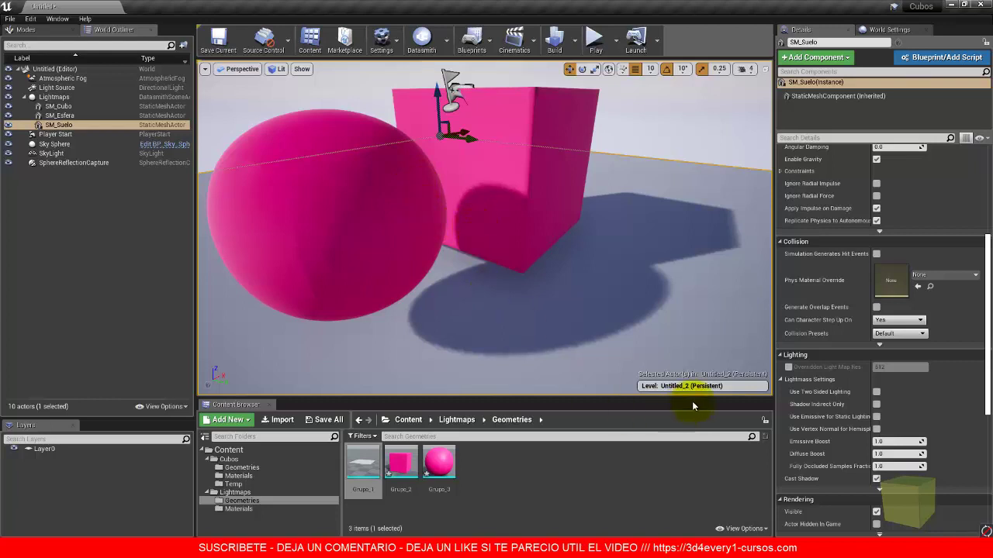
Enable Overridden Light Map Res for the floor actor SM_Suelo and set it to 1024.
left_click(788, 367)
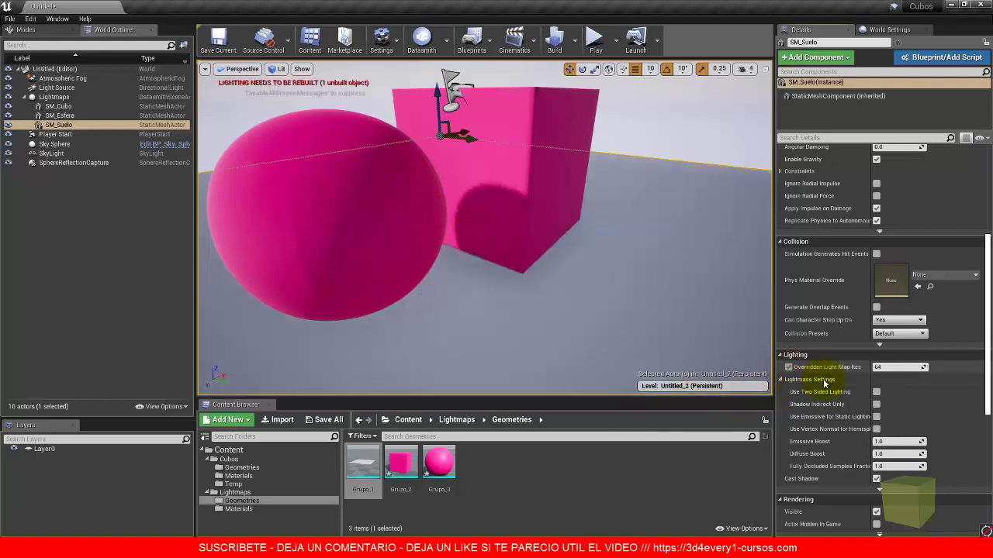
left_click(887, 368)
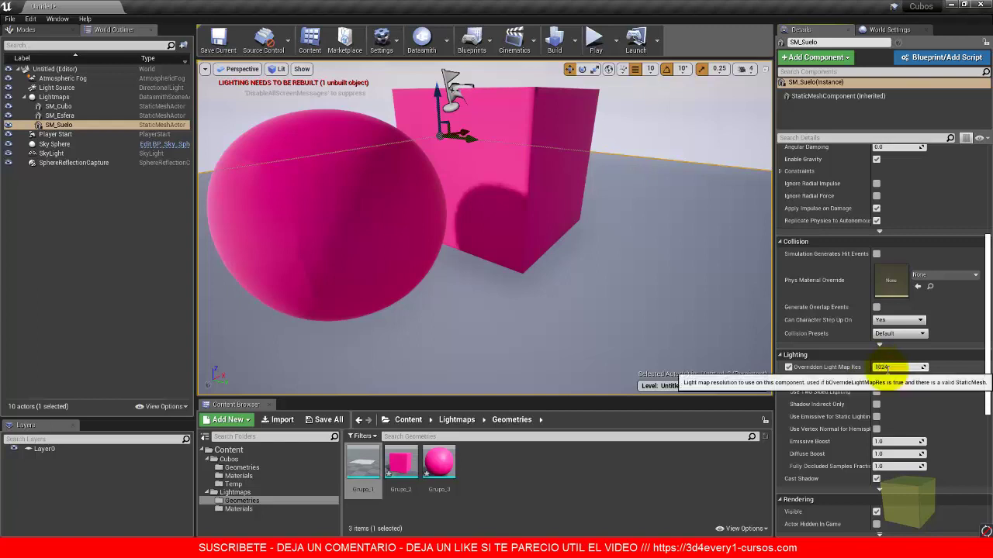
key("Return")
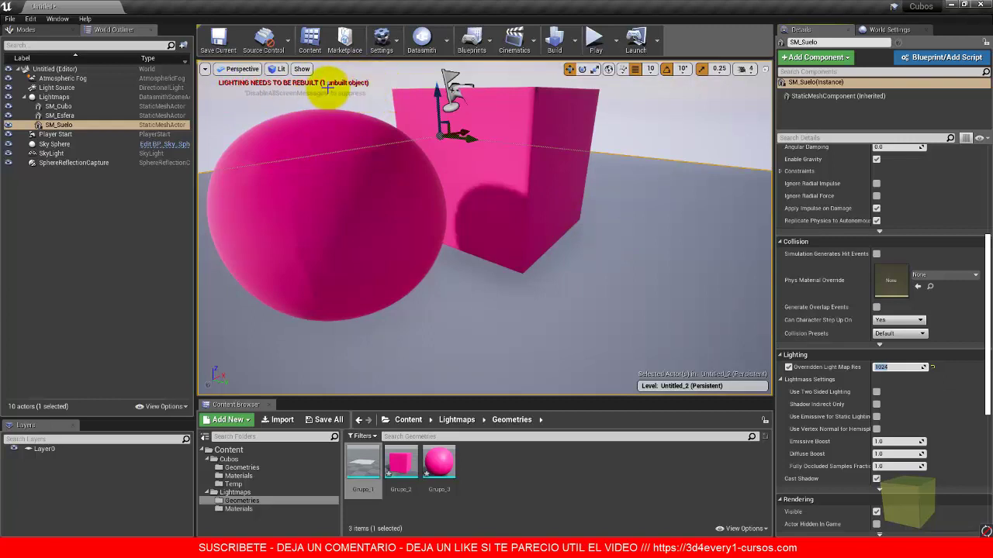
Rebuild only the scene's lighting, follow its progress in Swarm Agent, and look at the Lighting Quality options.
left_click(578, 49)
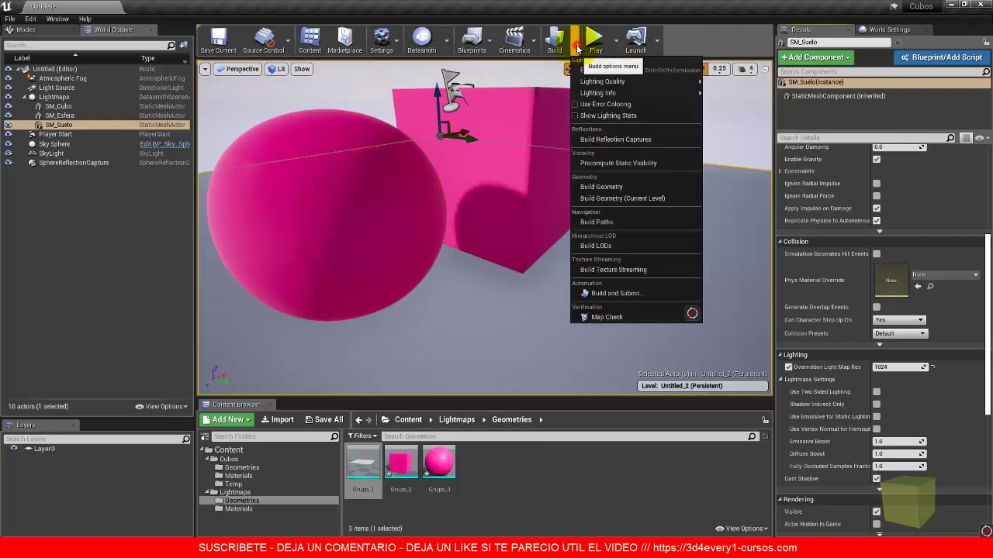
left_click(612, 69)
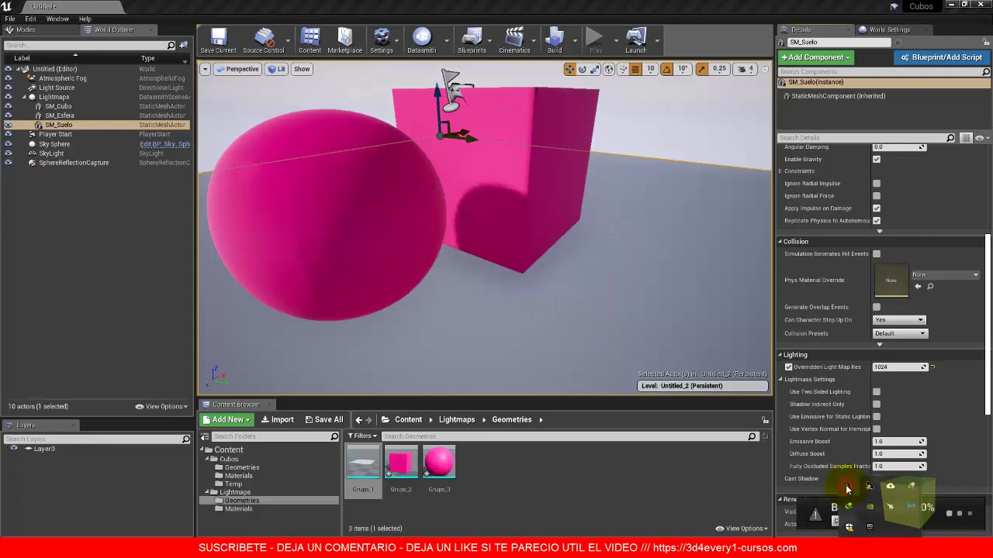
double_click(847, 487)
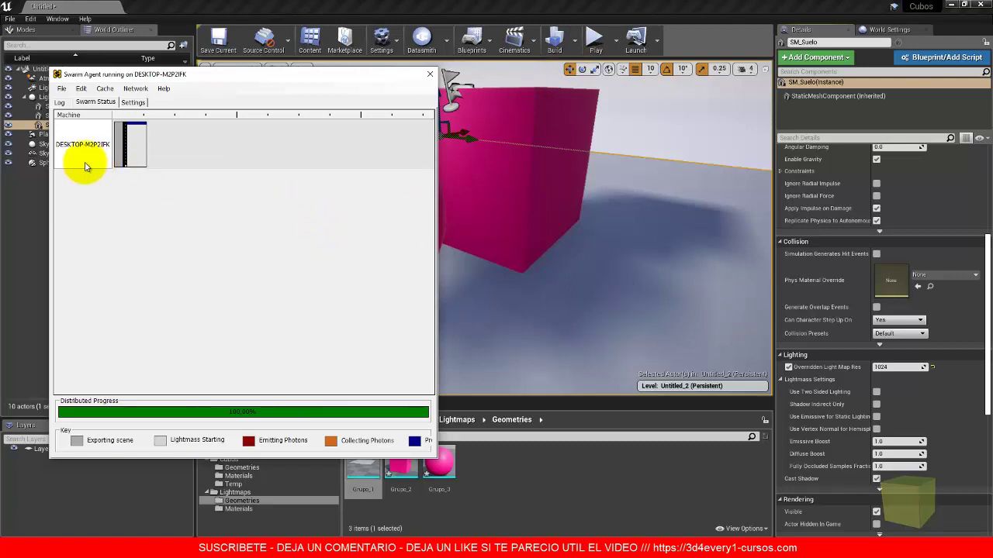
mouse_move(142, 151)
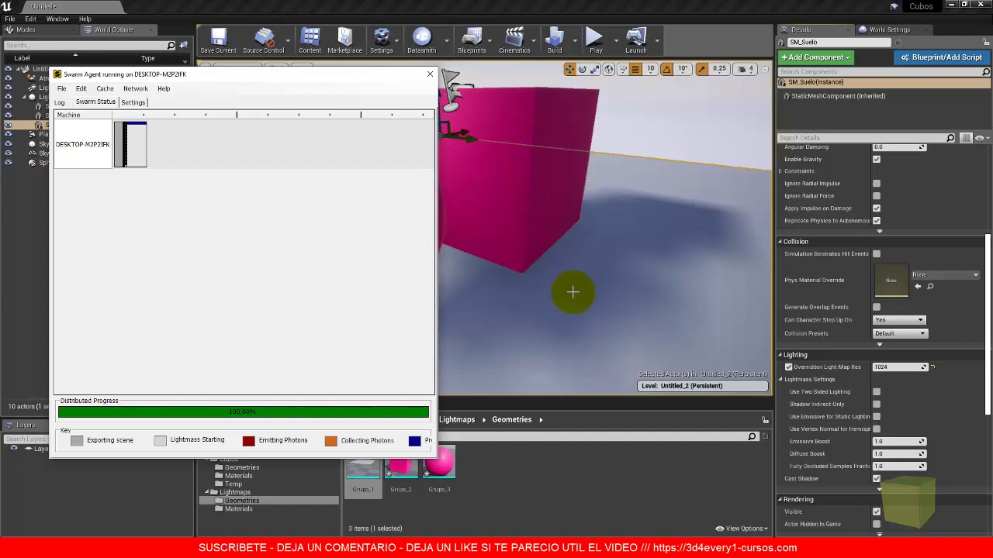
left_click(576, 45)
mouse_move(640, 84)
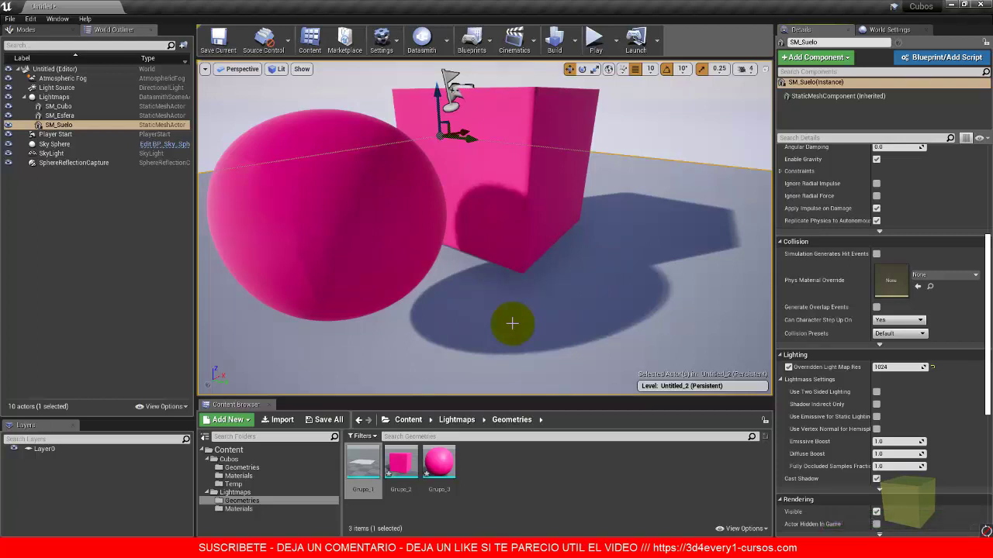
left_click(883, 367)
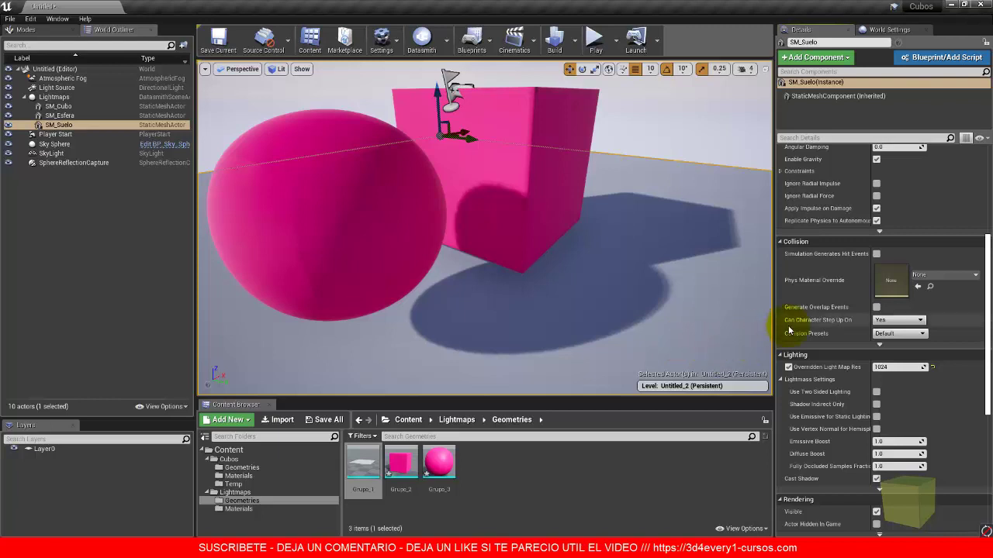
left_click(890, 366)
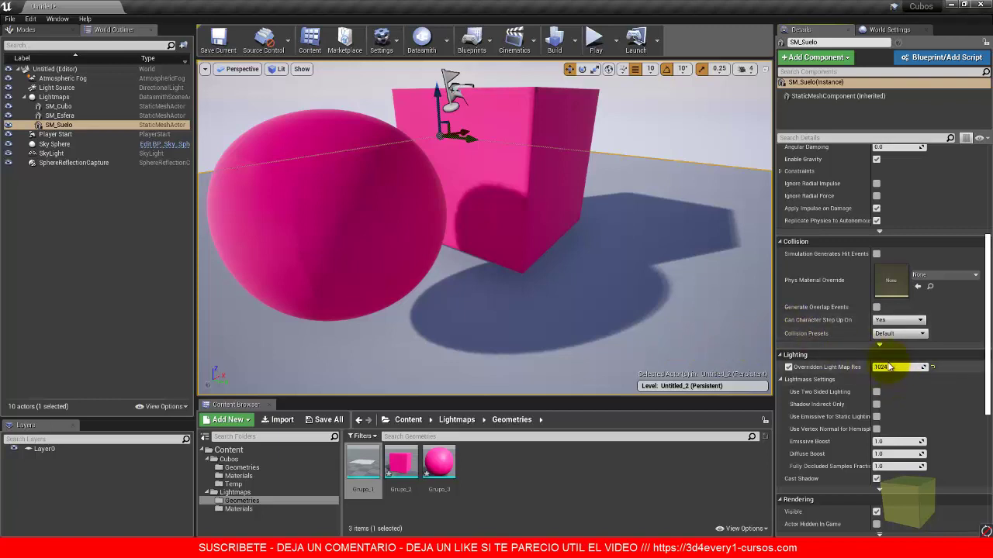
key("Return")
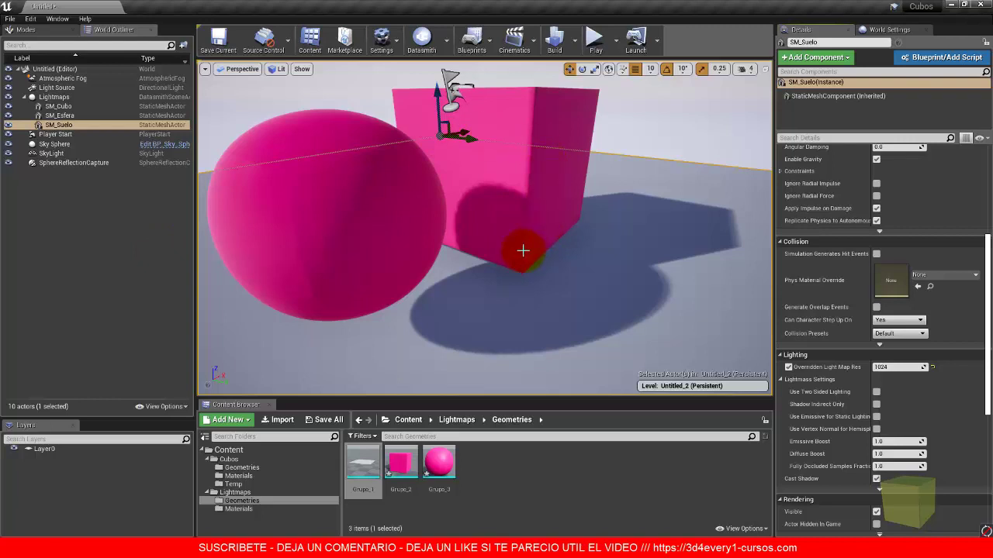
Move the cube SM_Cubo away from its baked shadow toward the back of the floor, then undo the move.
scroll(523, 248, "down", 4)
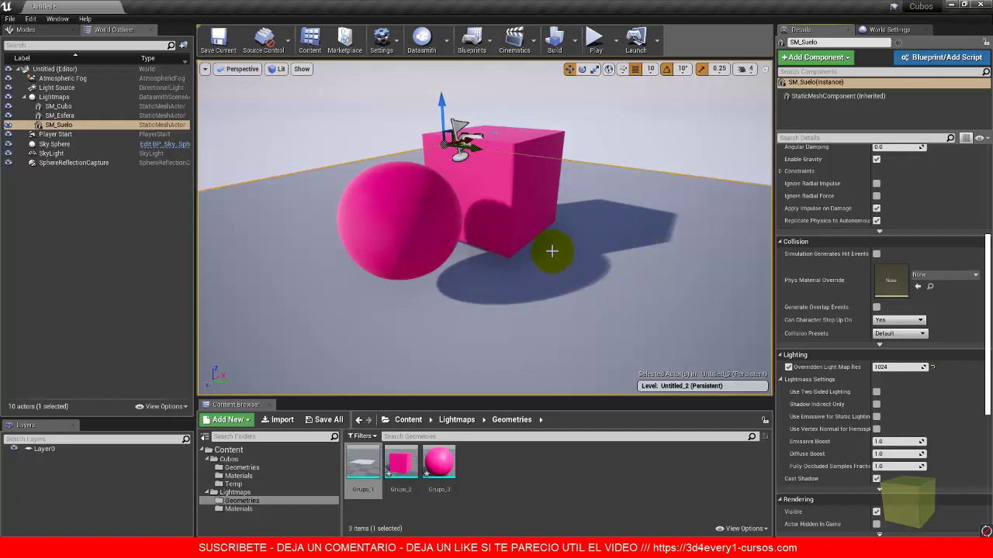
left_click(459, 153)
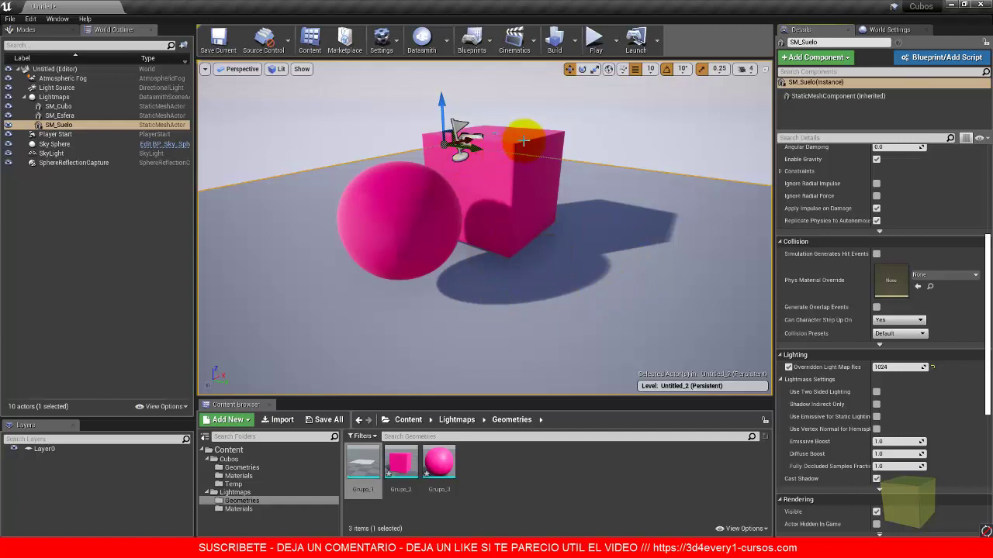
left_click(463, 156)
left_click_drag(481, 192, 582, 148)
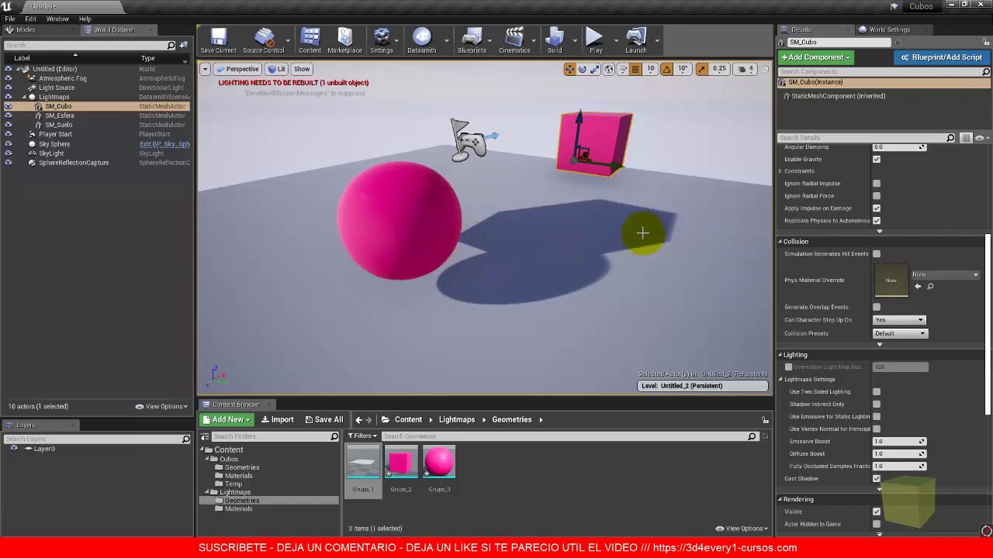
left_click(585, 153)
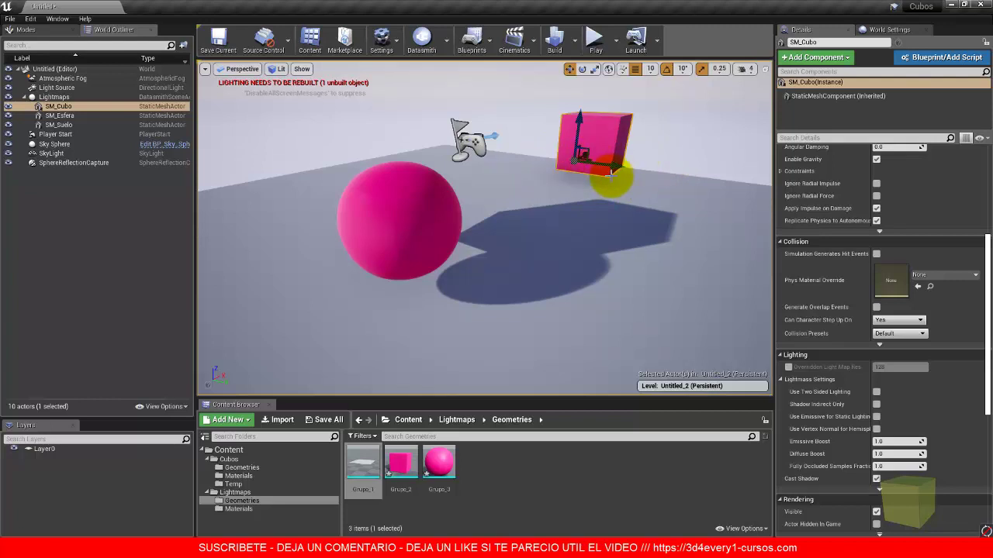
left_click(595, 149)
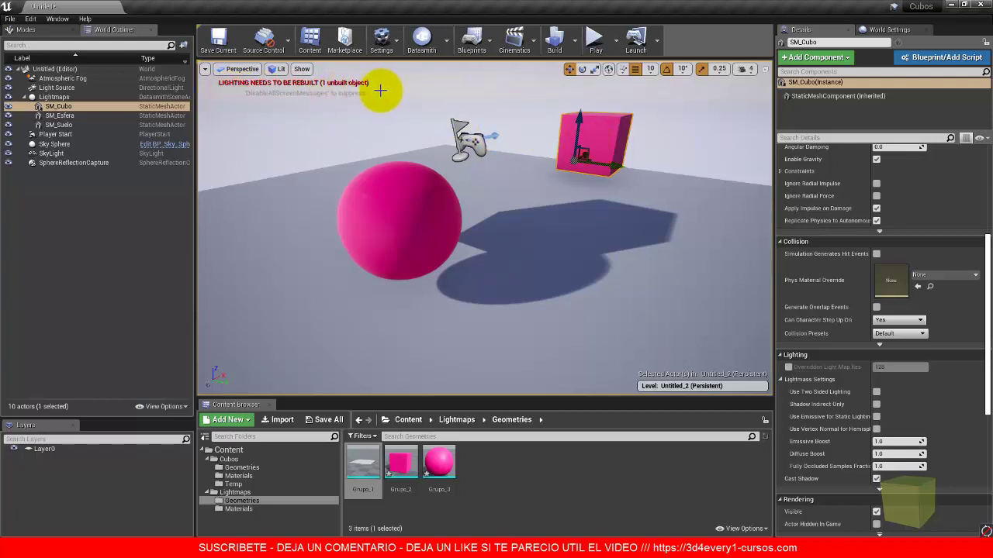
left_click(601, 147)
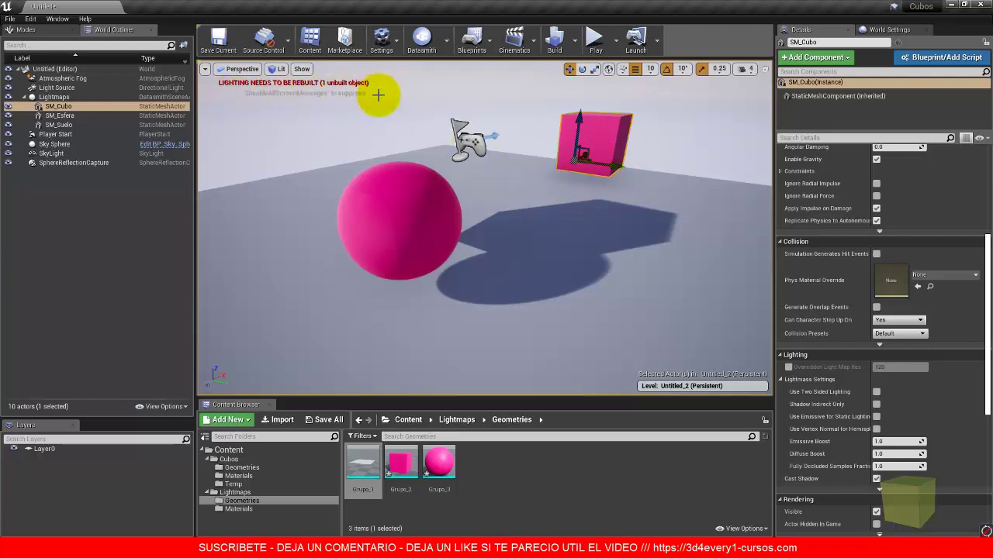
left_click(607, 122)
left_click(583, 155)
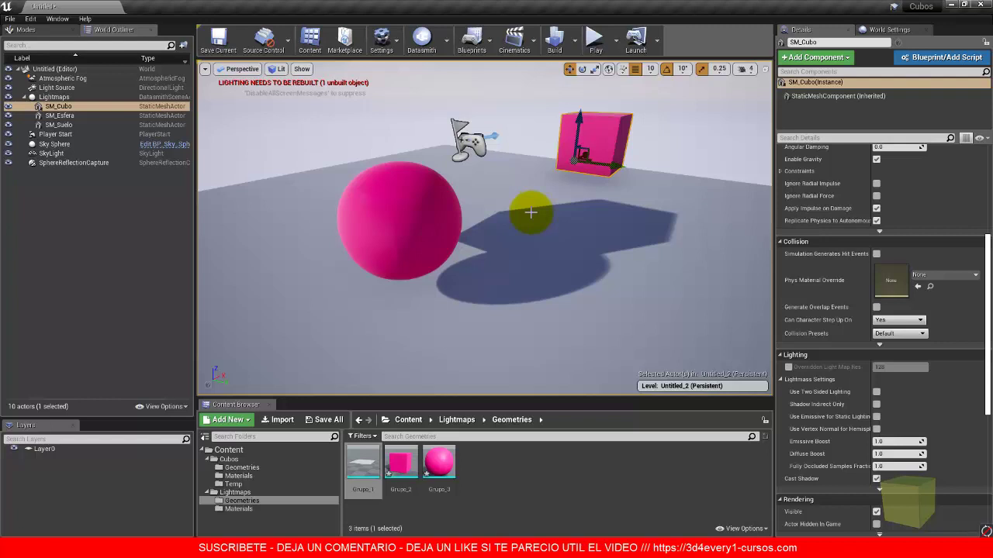
left_click(388, 170)
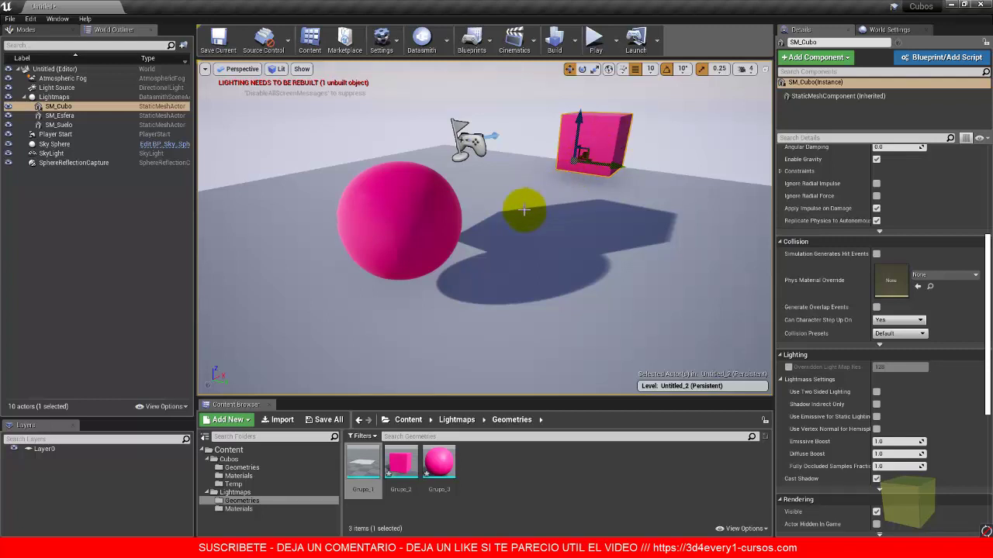
key("ctrl+z")
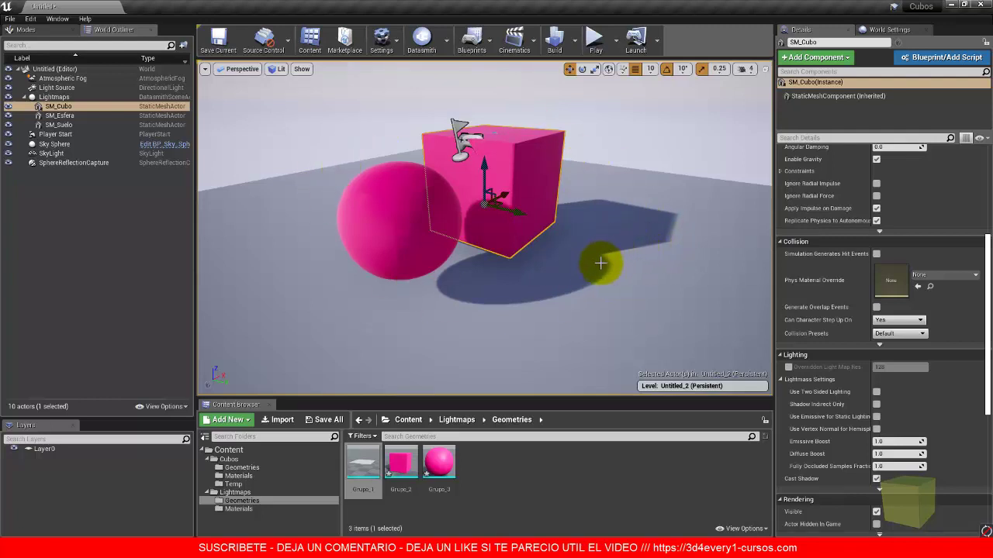
Inspect the sphere's shadow on the cube, then set the cube mesh Grupo_2's Light Map Resolution to 512 and save the mesh.
left_click(485, 217)
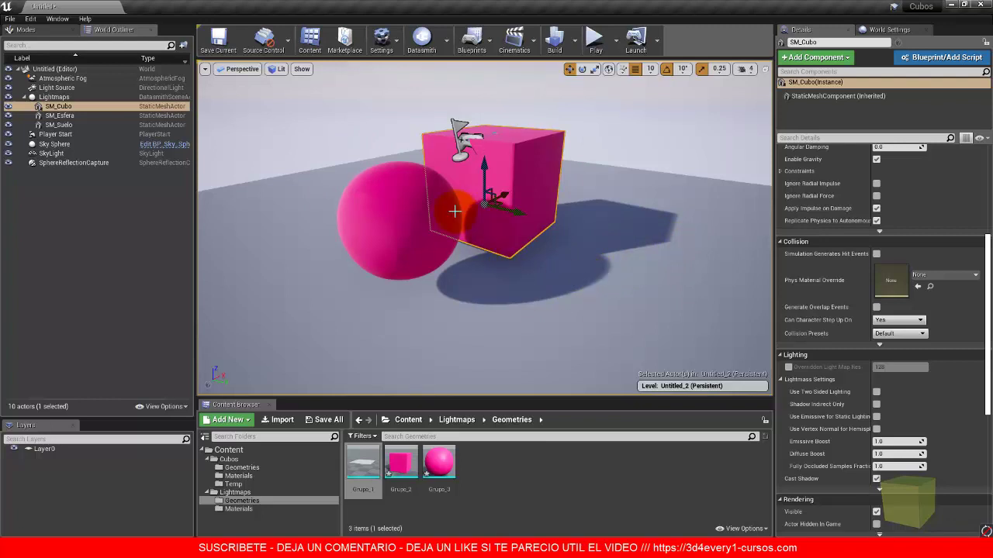
left_click(505, 149)
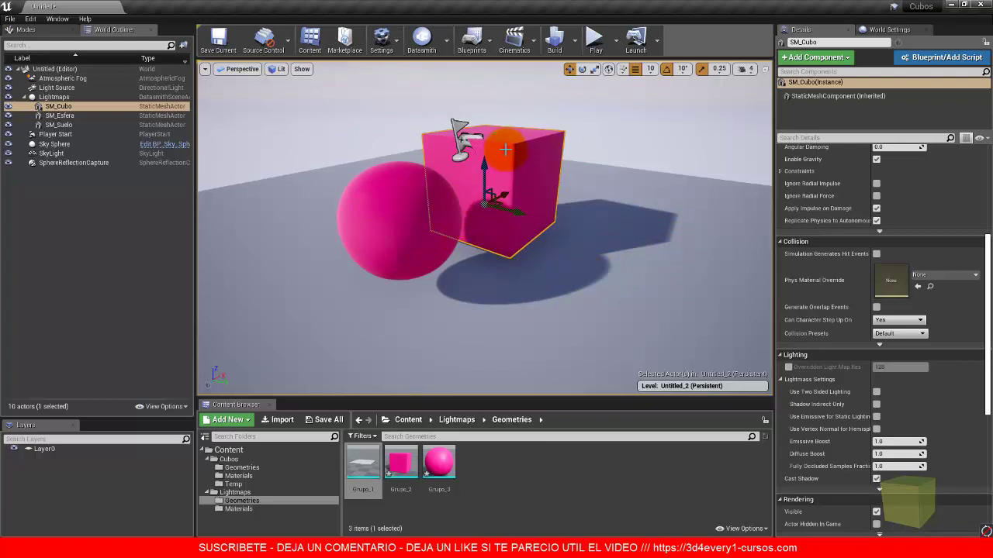
left_click_drag(489, 217, 489, 216)
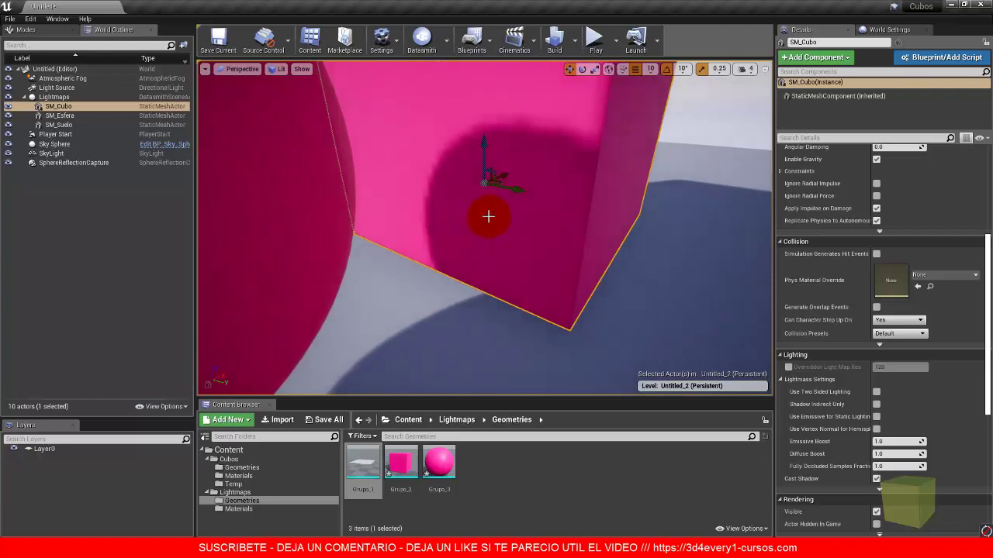
left_click(567, 131)
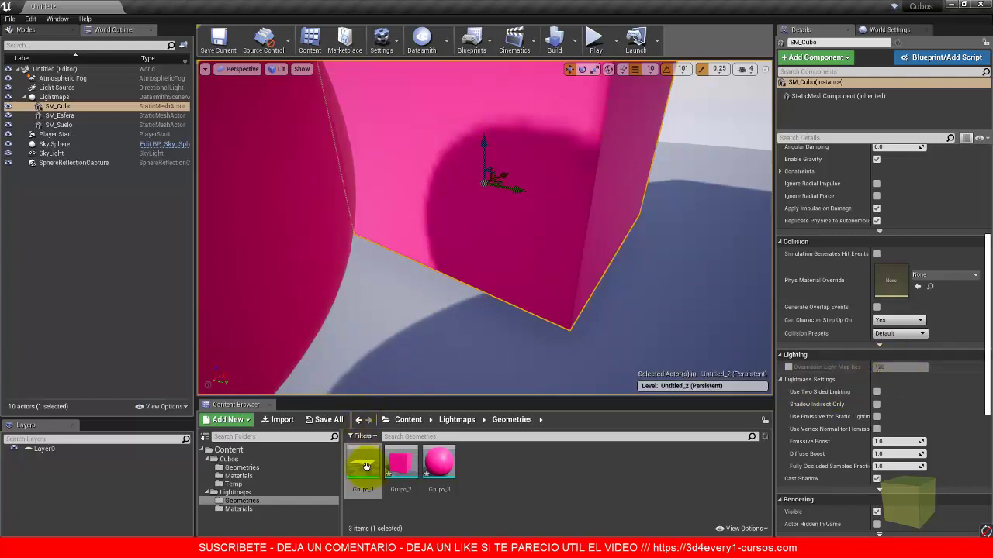
double_click(399, 459)
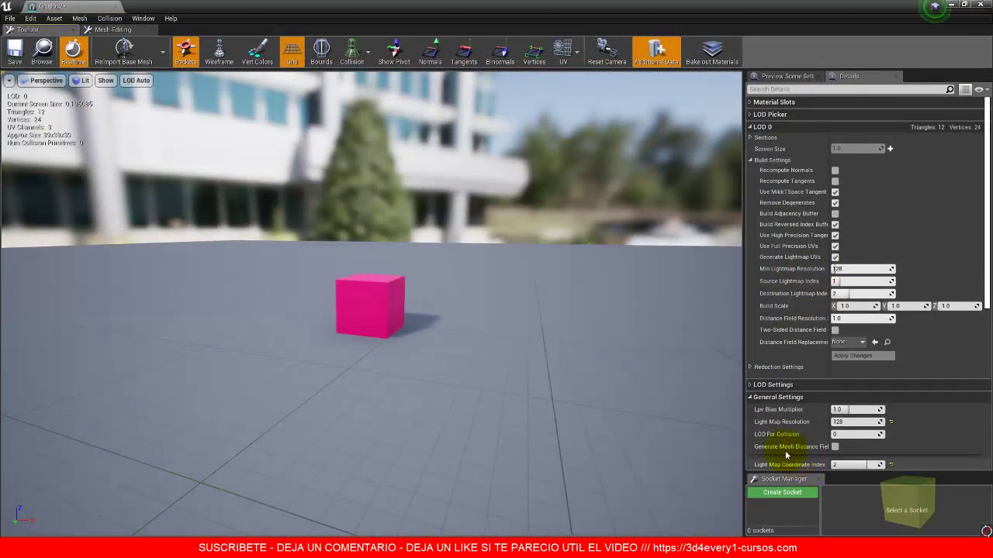
left_click(842, 422)
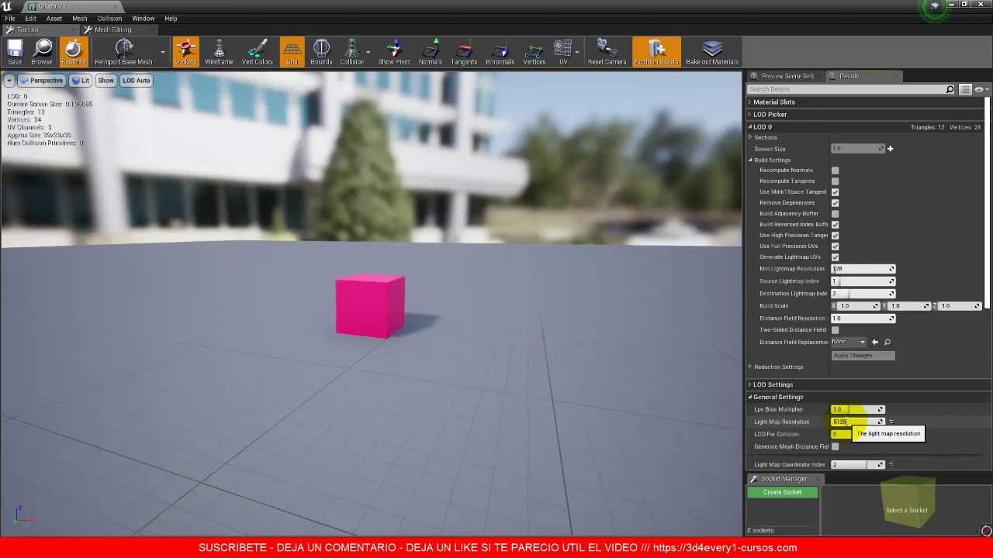
left_click(473, 433)
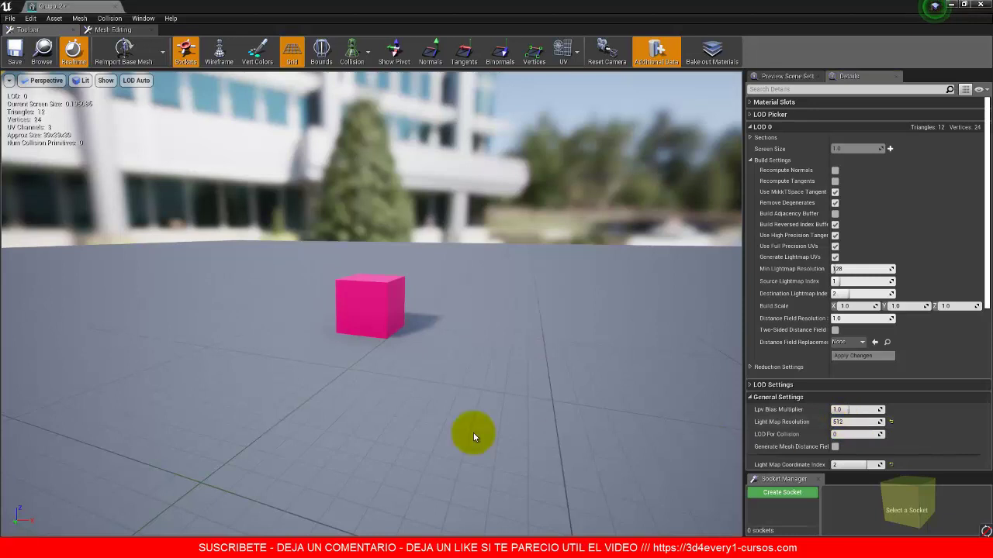
left_click(14, 52)
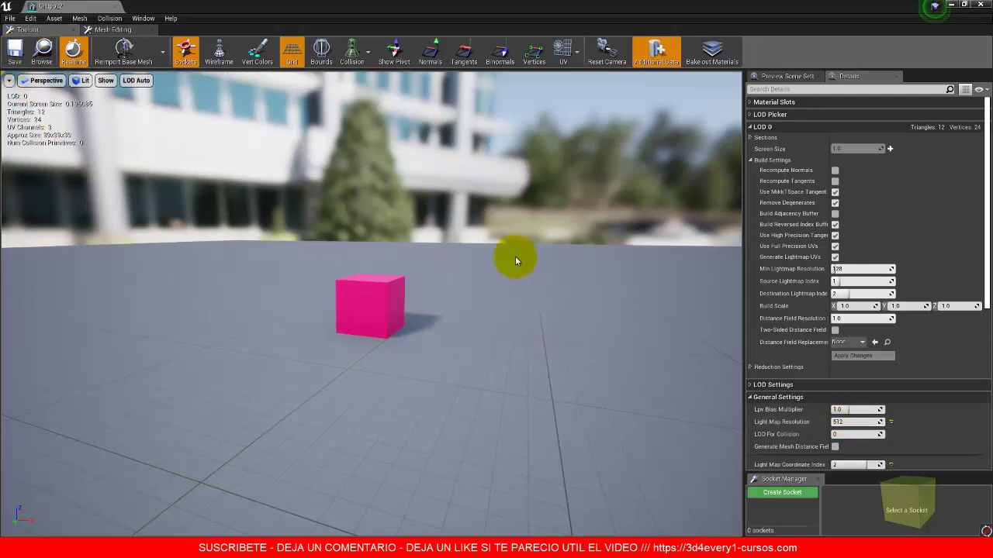
Display UV Channel 2 of the cube mesh Grupo_2 to examine its lightmap layout.
left_click(576, 59)
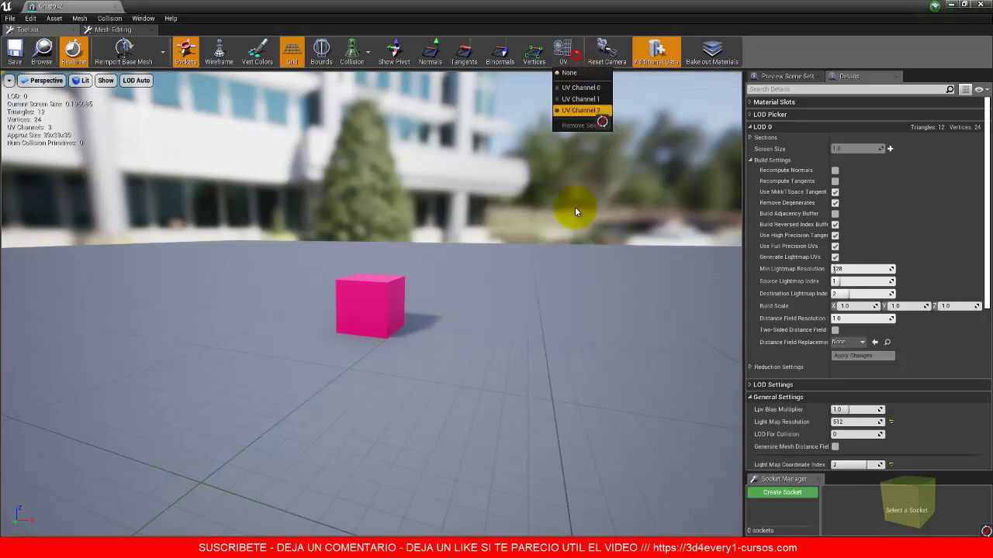
left_click(578, 110)
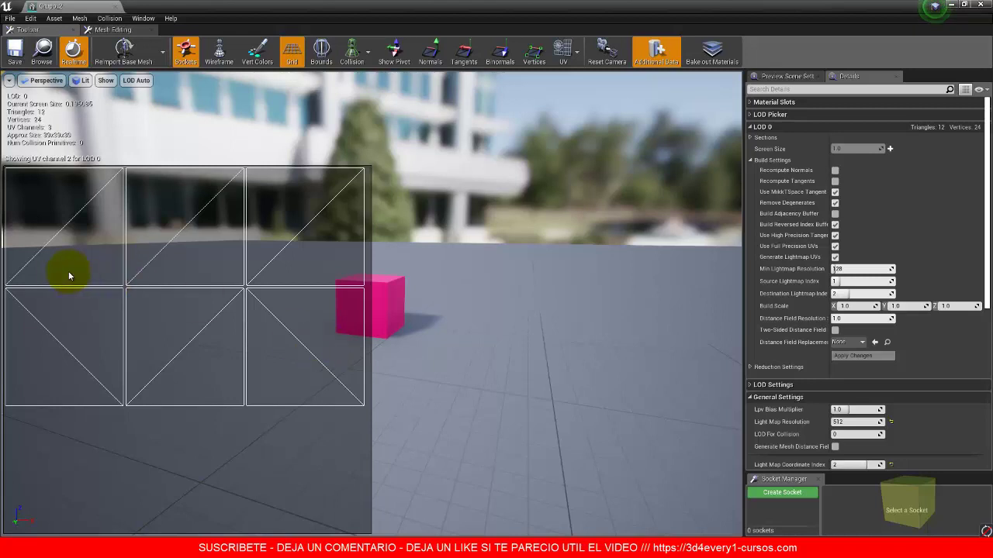
Close the cube mesh Grupo_2 and rebuild only the scene's lighting.
left_click(307, 303)
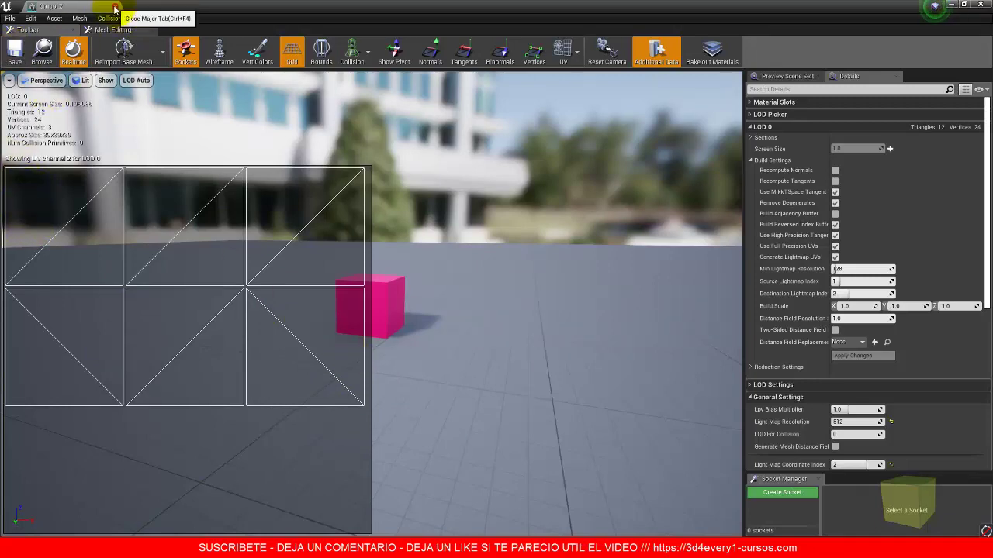
left_click(115, 8)
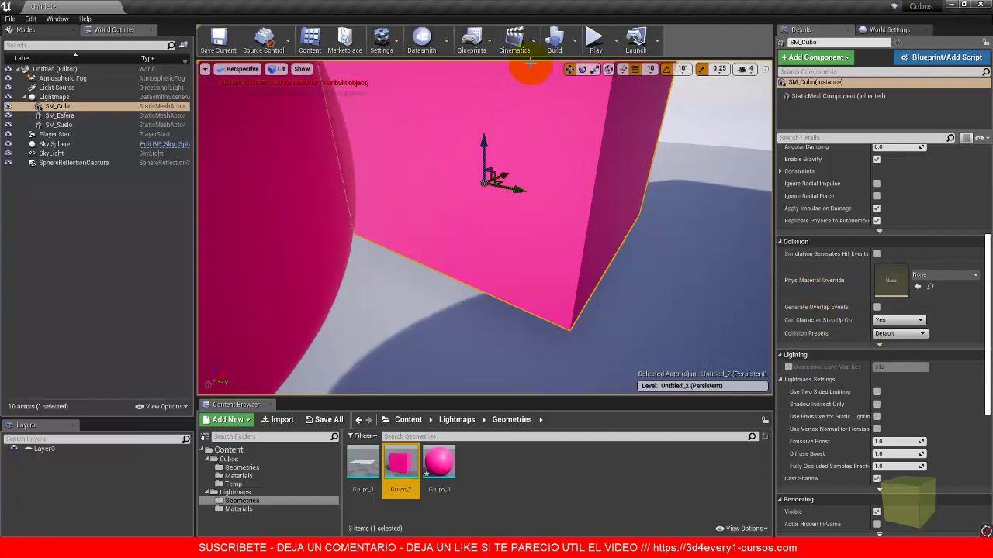
left_click(576, 43)
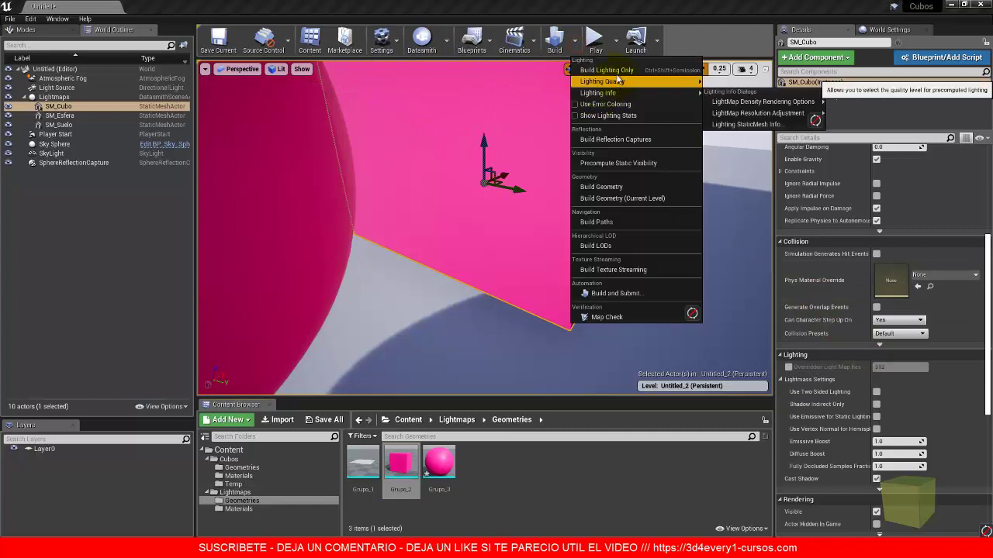
left_click(606, 70)
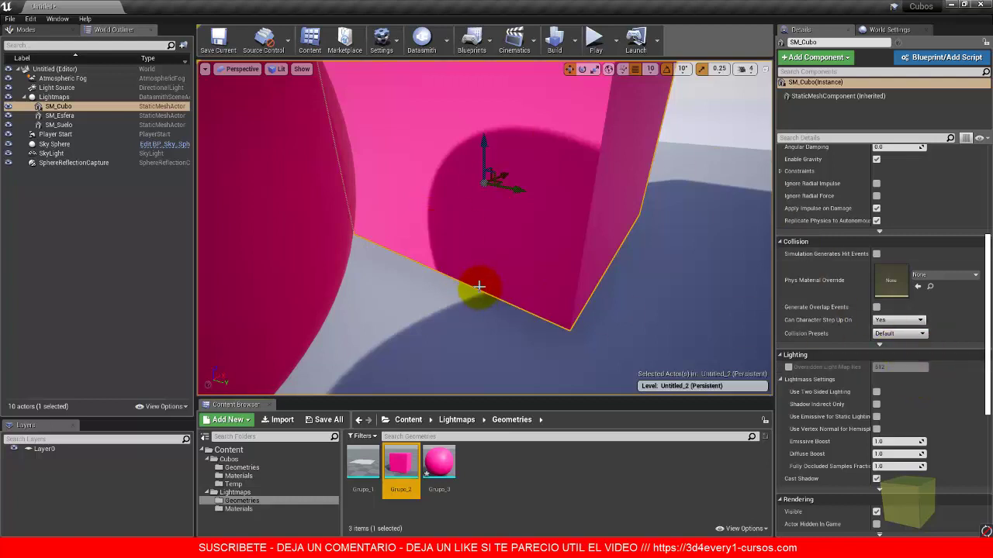
Examine the sphere's baked shadow on the cube and floor from several angles.
scroll(485, 222, "down", 5)
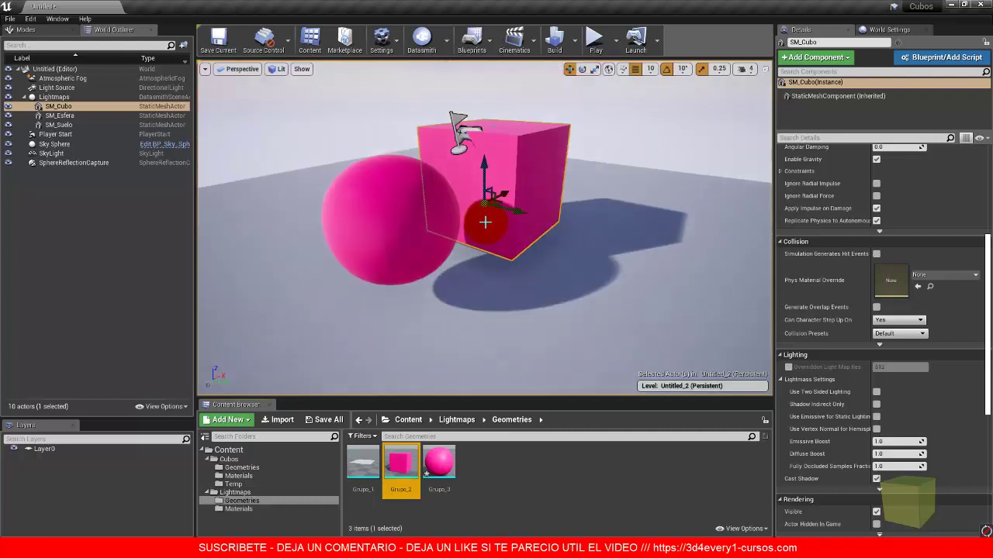
scroll(422, 215, "up", 4)
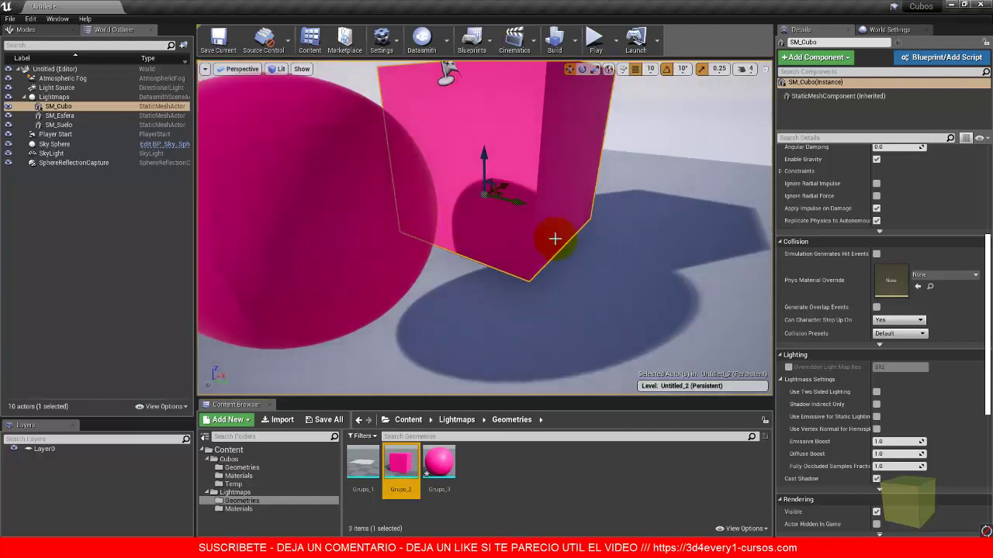
mouse_move(517, 238)
left_mouse_down("alt")
mouse_move(422, 248)
mouse_move(448, 257)
mouse_move(501, 248)
mouse_move(508, 231)
left_mouse_up("alt")
scroll(508, 228, "down", 8)
scroll(452, 218, "up", 4)
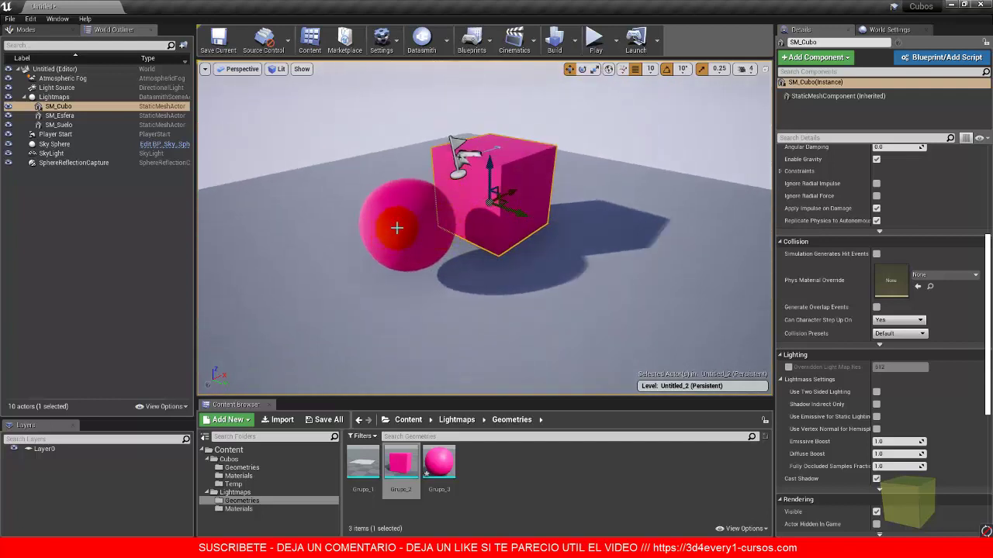
left_click_drag(398, 227, 628, 253, "alt")
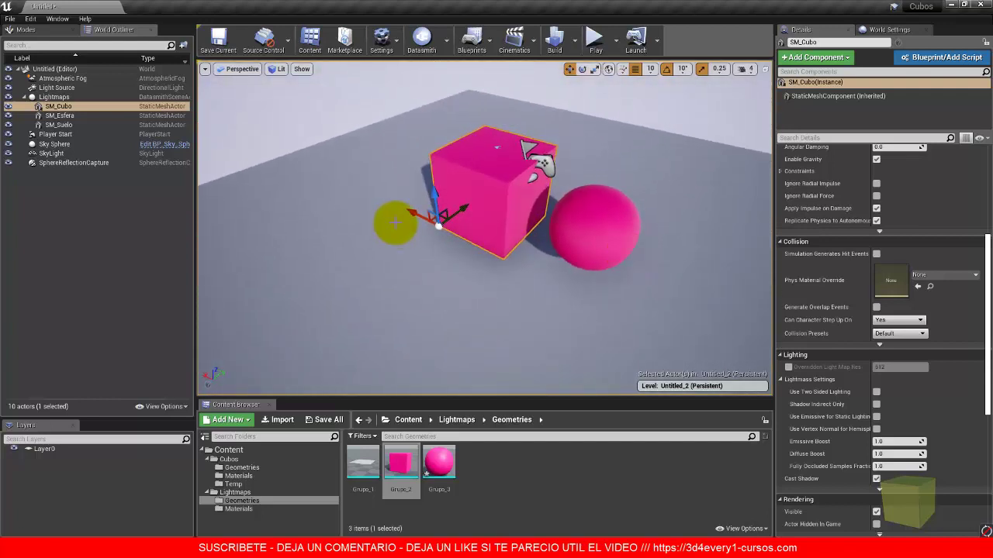
scroll(454, 239, "up", 3)
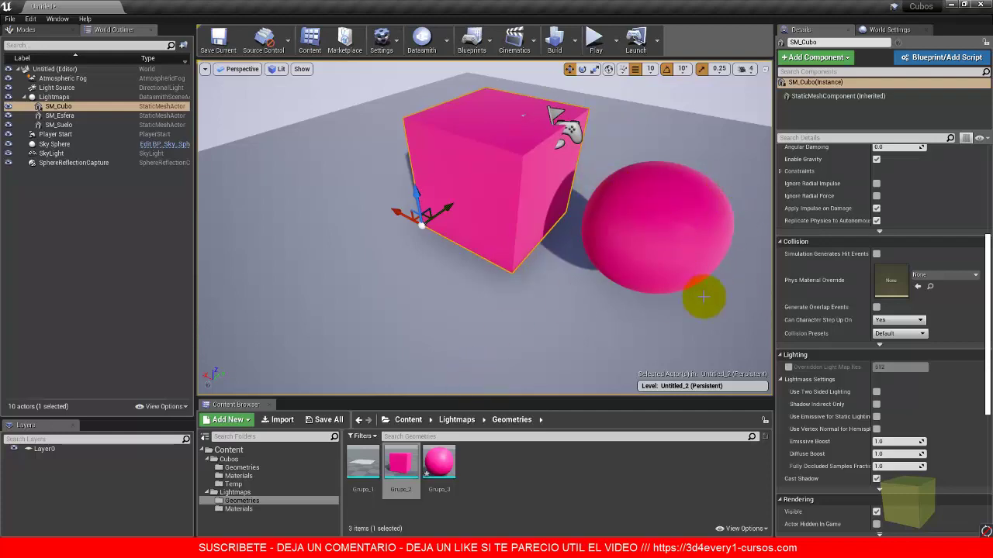
Open the sphere mesh Grupo_3 and display its UV Channel 2 to examine the lightmap layout.
left_click(439, 465)
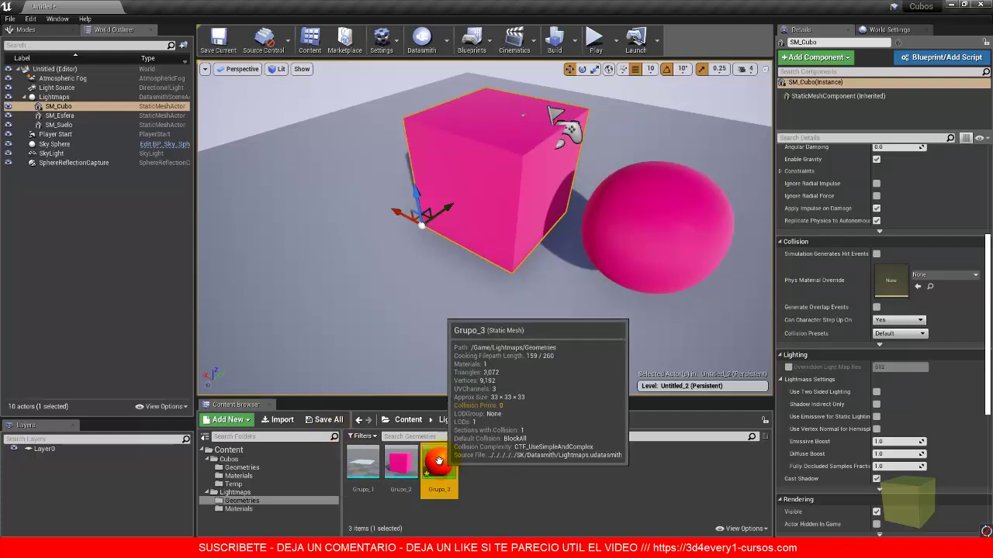
double_click(439, 468)
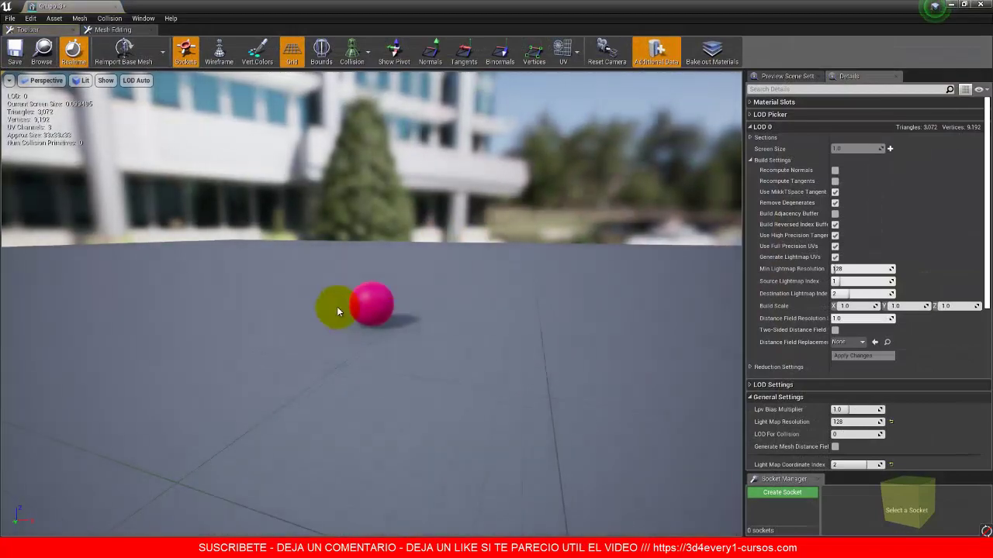
scroll(349, 305, "up", 5)
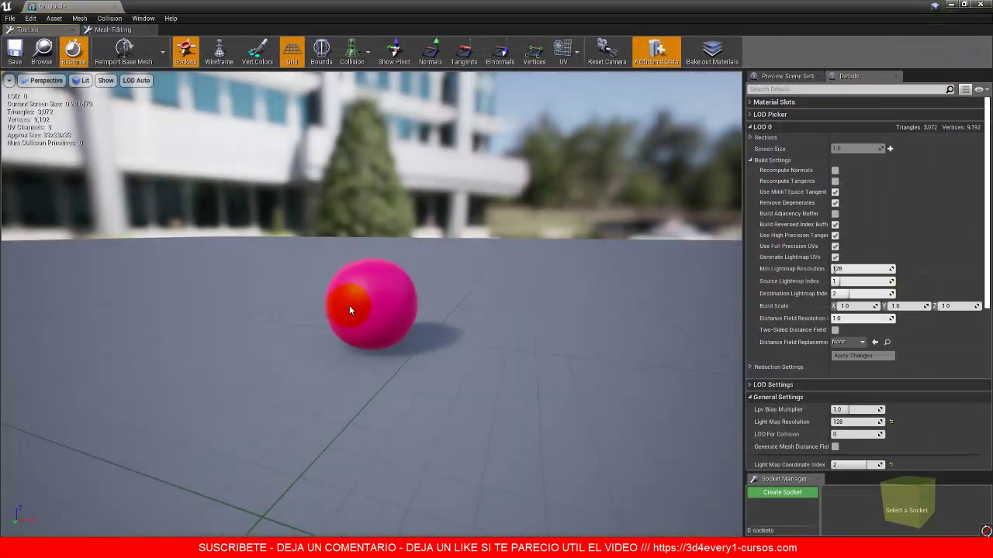
left_click(578, 62)
left_click(587, 110)
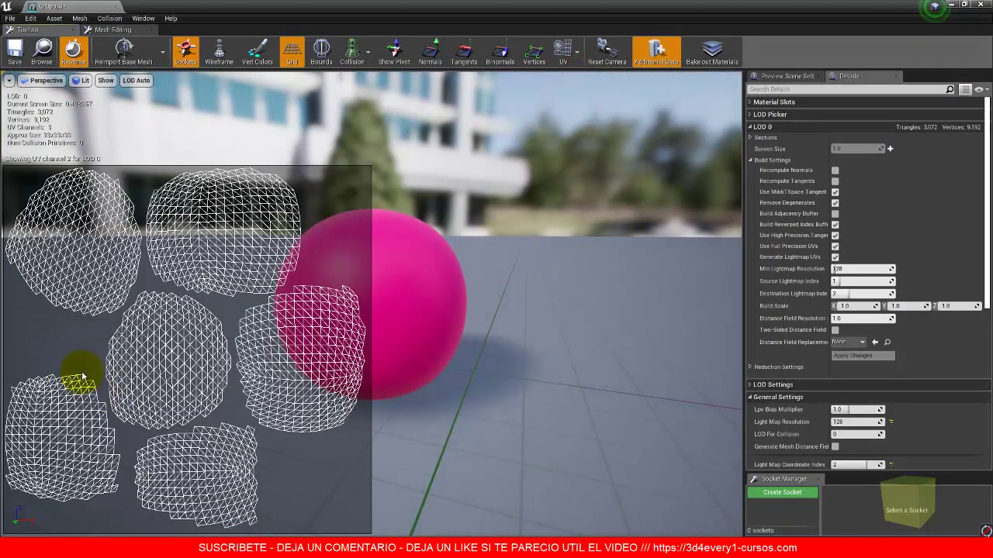
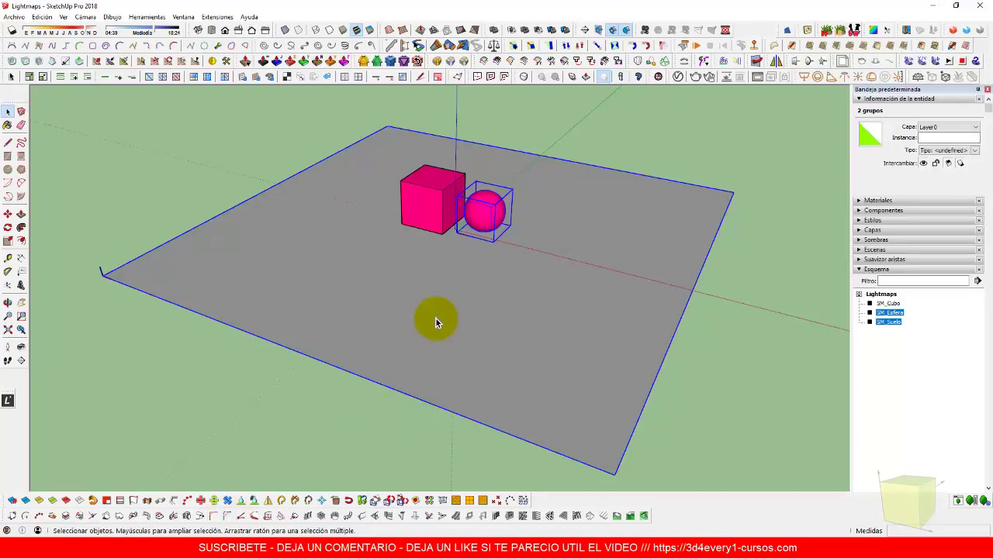
In the SketchUp Lightmaps model, clear the selection and examine the edges dividing the sphere SM_Esfera into patches.
scroll(483, 201, "up", 3)
scroll(483, 204, "up", 3)
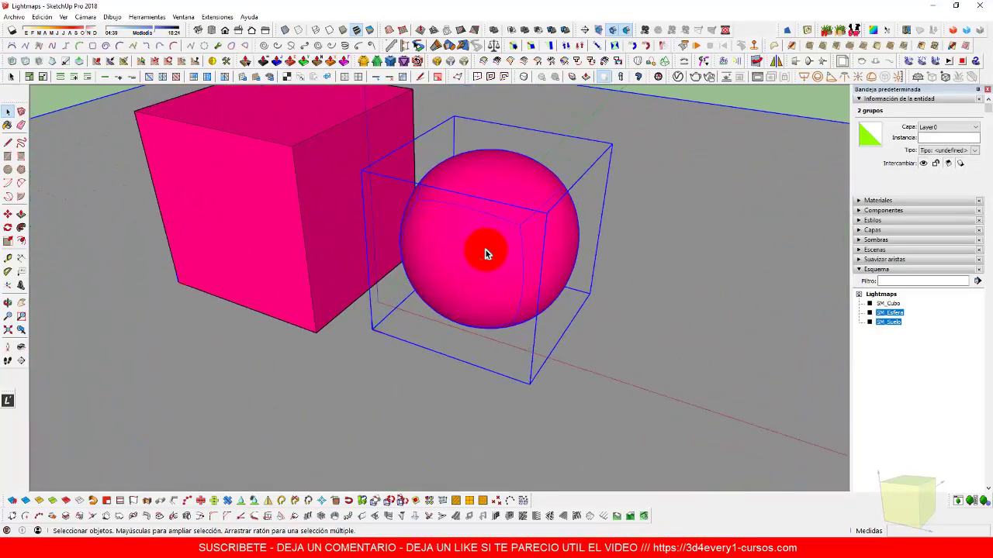
key("ctrl+t")
middle_click_drag(487, 246, 445, 191)
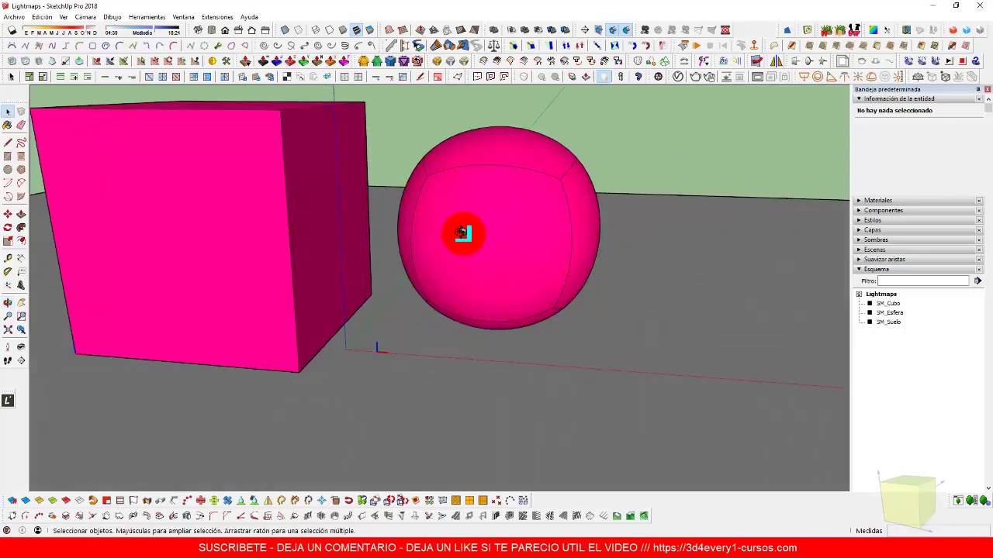
middle_click_drag(458, 228, 426, 197)
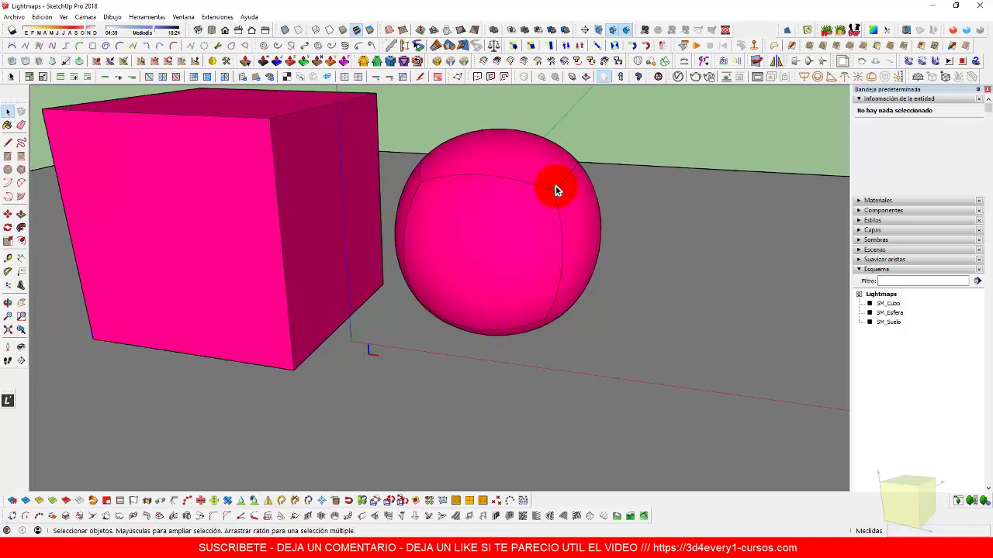
middle_click_drag(547, 287, 344, 225)
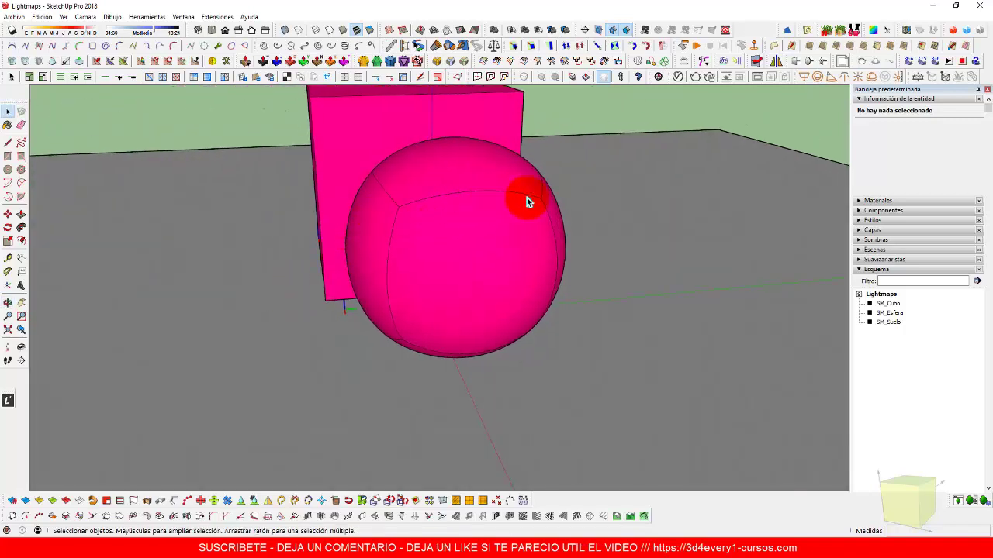
middle_click_drag(421, 284, 404, 211)
scroll(404, 211, "up", 2)
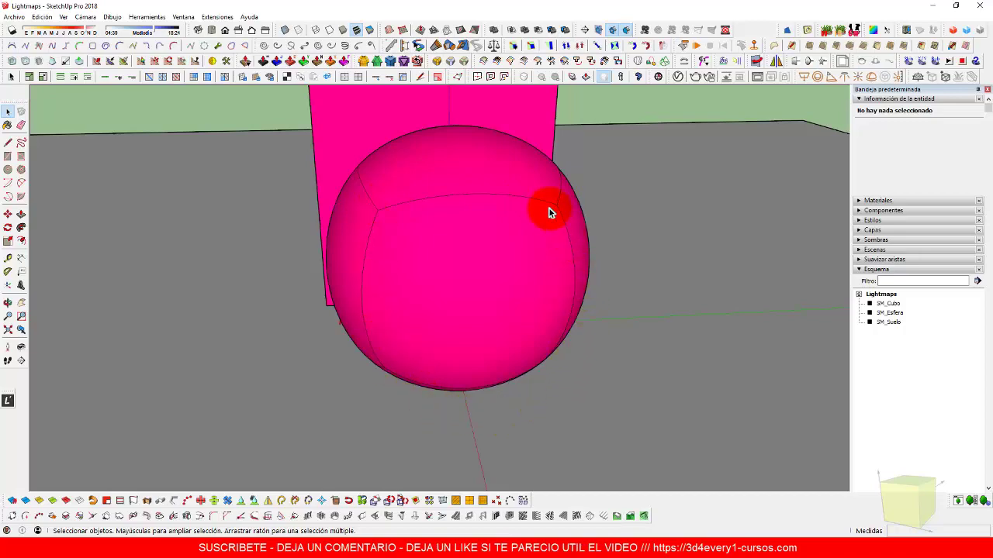
middle_click_drag(434, 276, 515, 301)
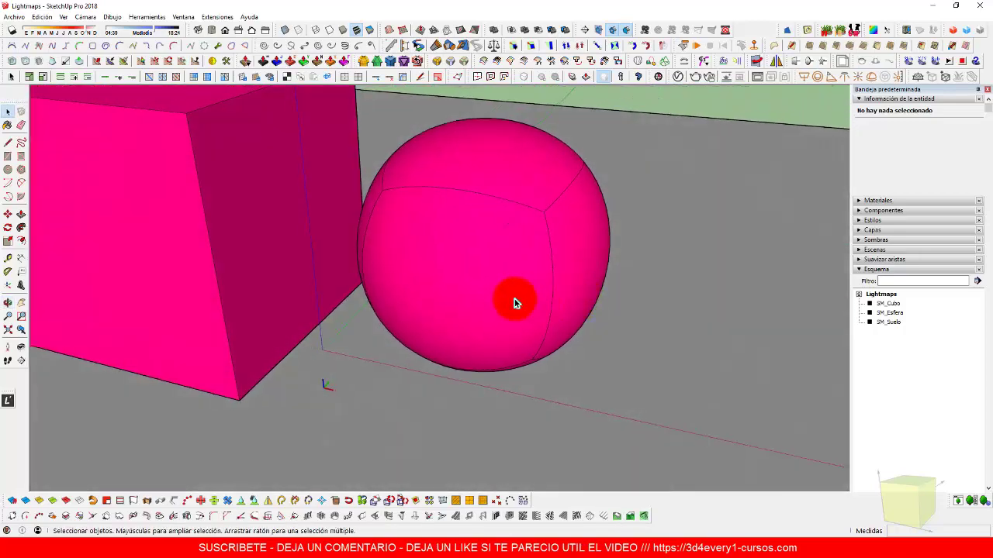
scroll(481, 333, "down", 3)
middle_click_drag(459, 362, 509, 382)
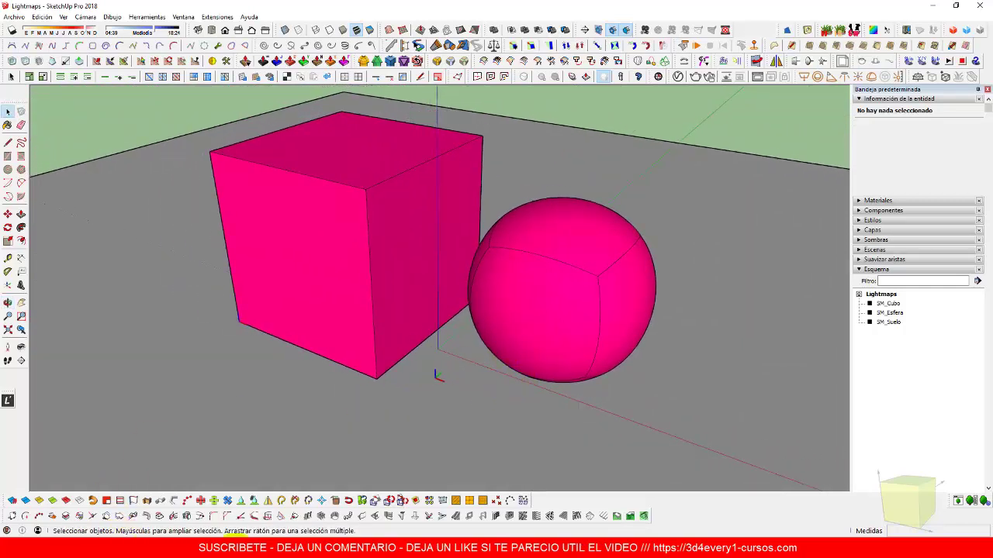
Switch back to Unreal Editor and inspect the sphere's baked shading in Lighting Only view from several angles.
mouse_move(214, 536)
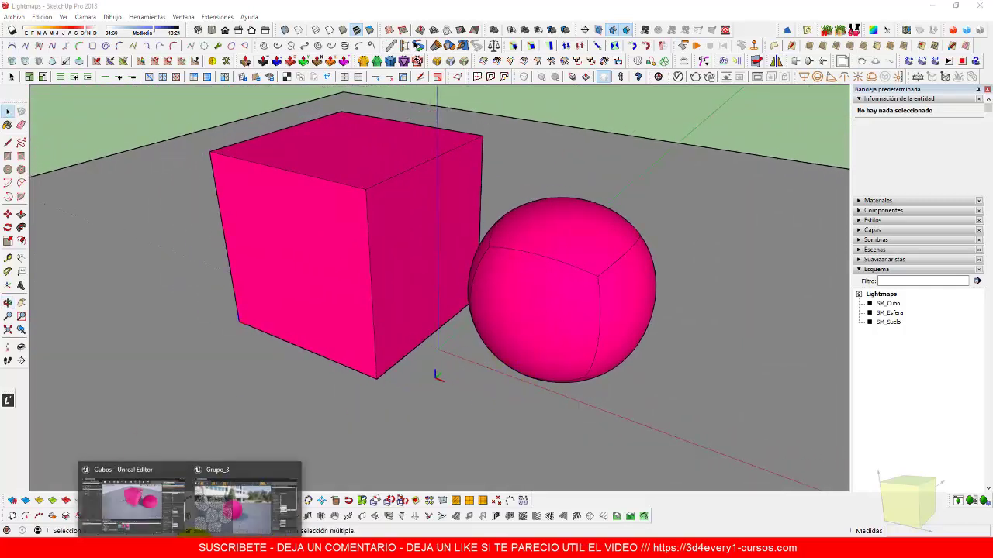
left_click(231, 467)
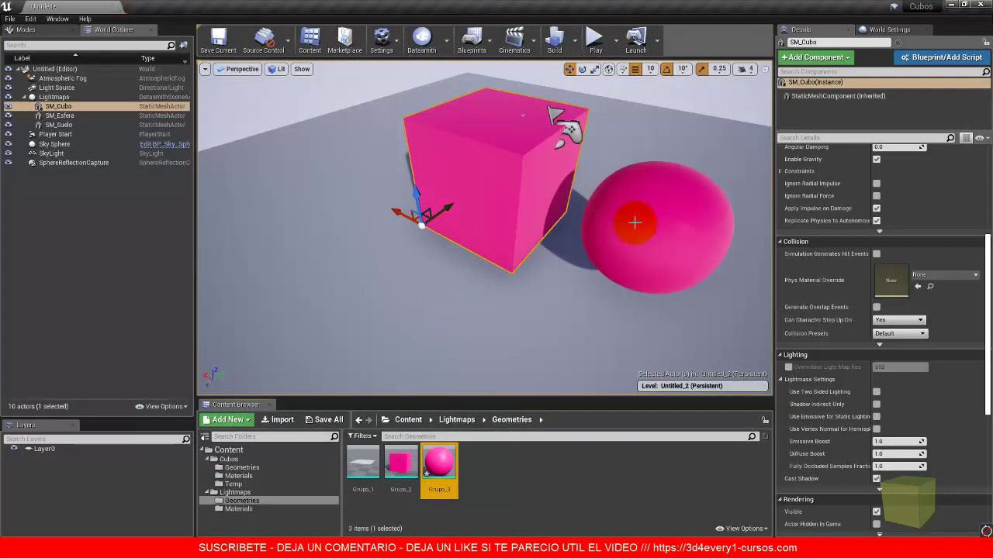
scroll(634, 222, "up", 5)
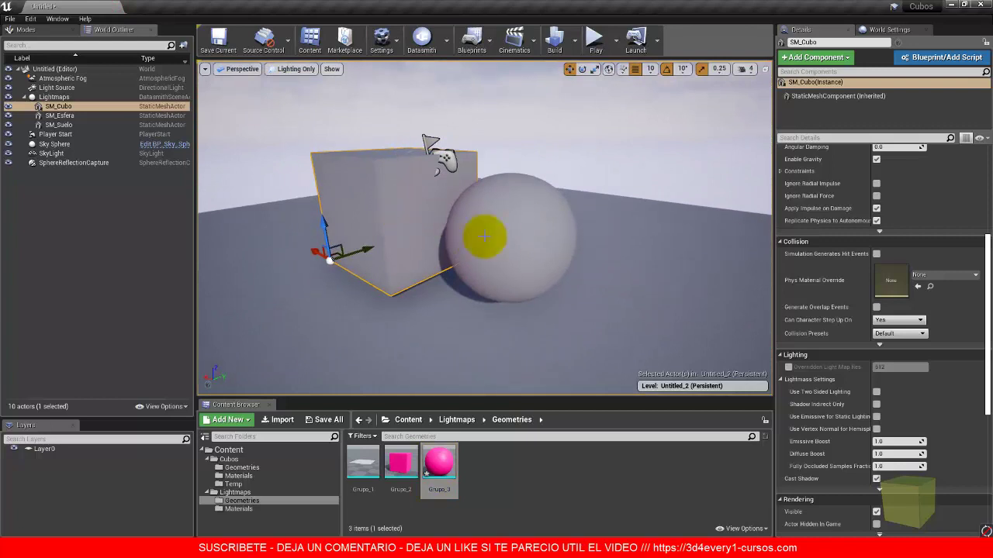
scroll(435, 156, "up", 5)
scroll(394, 82, "down", 2)
mouse_move(549, 231)
left_mouse_down("alt")
mouse_move(568, 297)
mouse_move(588, 262)
mouse_move(602, 259)
mouse_move(594, 284)
mouse_move(532, 249)
mouse_move(541, 215)
mouse_move(493, 258)
mouse_move(381, 261)
mouse_move(406, 244)
mouse_move(538, 235)
left_mouse_up("alt")
scroll(551, 234, "down", 3)
scroll(535, 228, "down", 2)
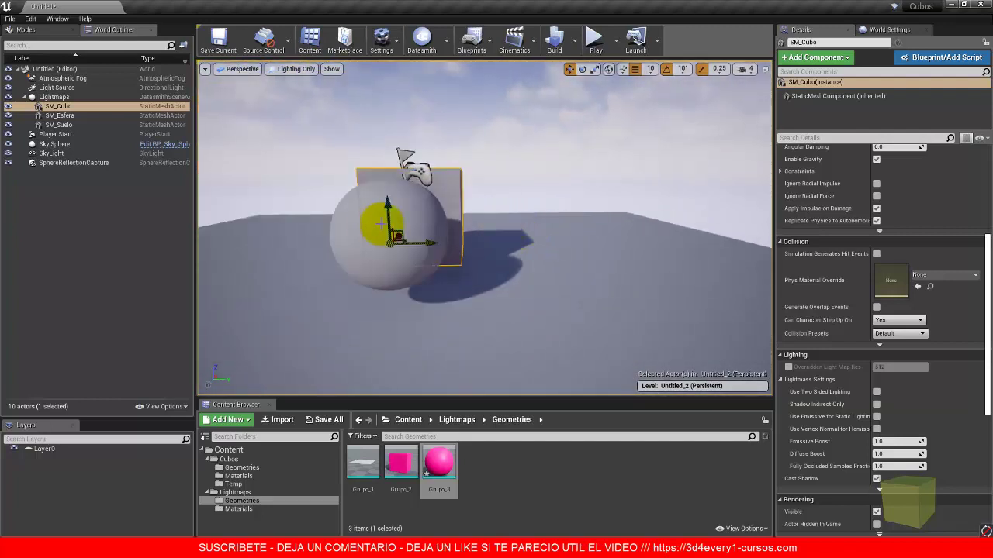
left_click_drag(383, 215, 476, 217, "alt")
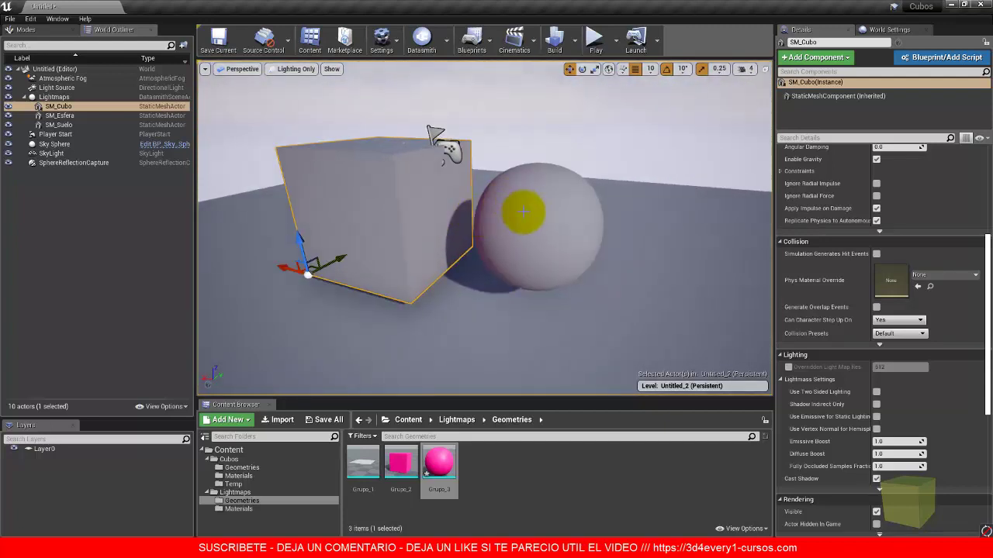
scroll(523, 212, "up", 3)
scroll(522, 212, "down", 3)
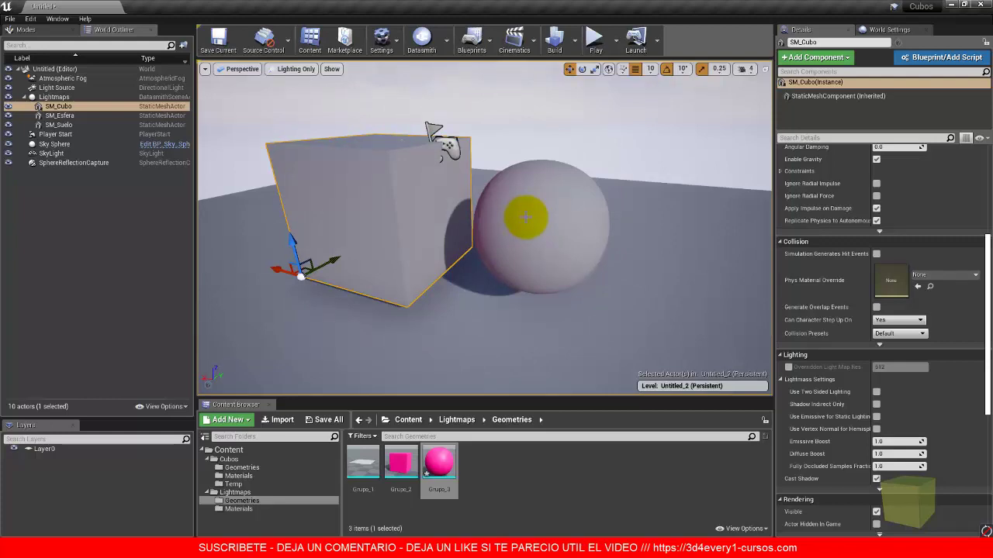
Reopen the sphere mesh Grupo_3, review its UV Channel 2 lightmap islands, and close the mesh.
double_click(439, 461)
left_click(381, 310)
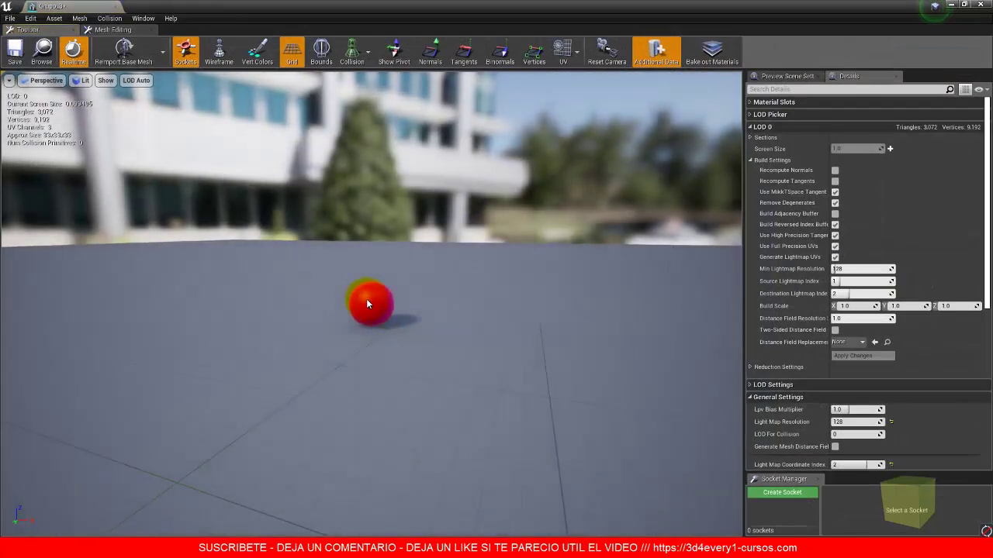
scroll(366, 304, "up", 5)
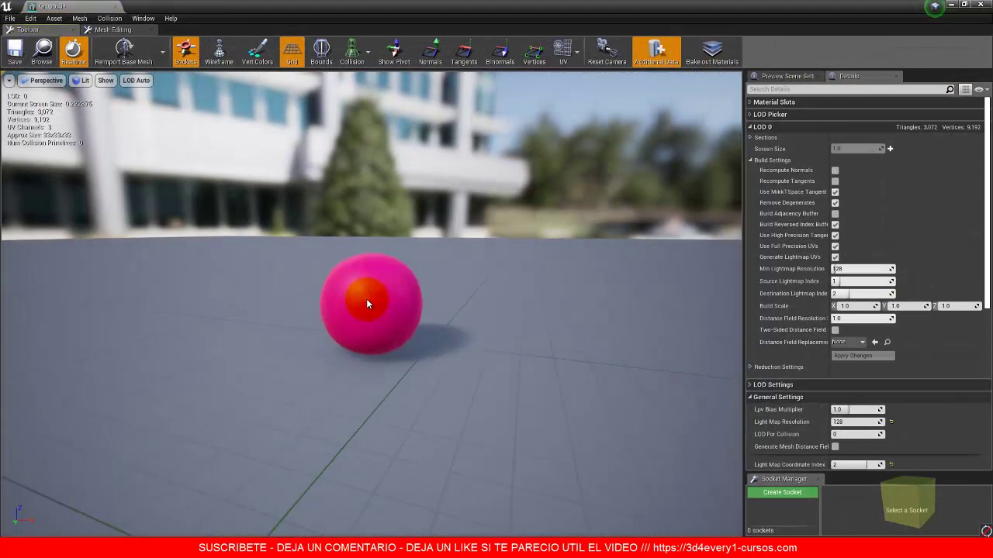
left_click(577, 53)
left_click(578, 114)
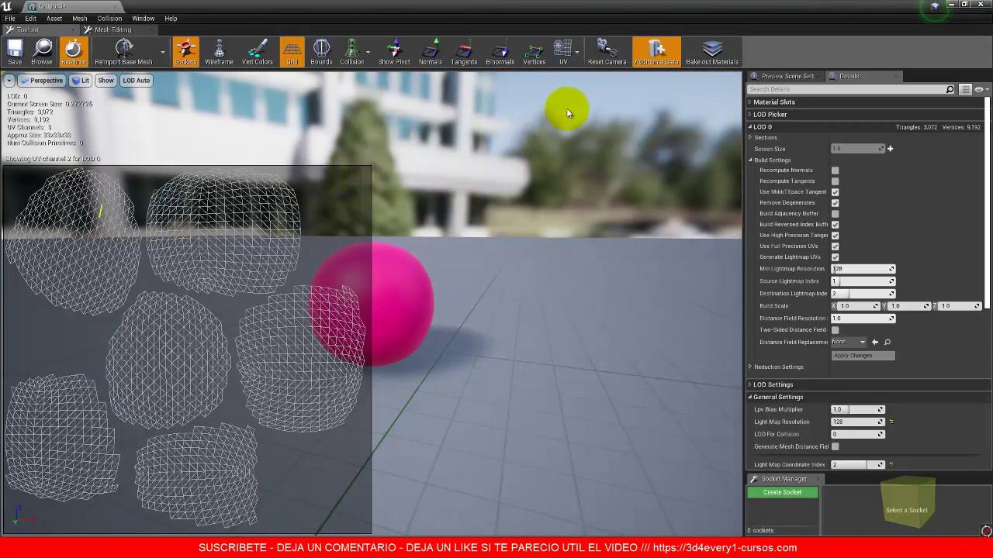
left_click(114, 8)
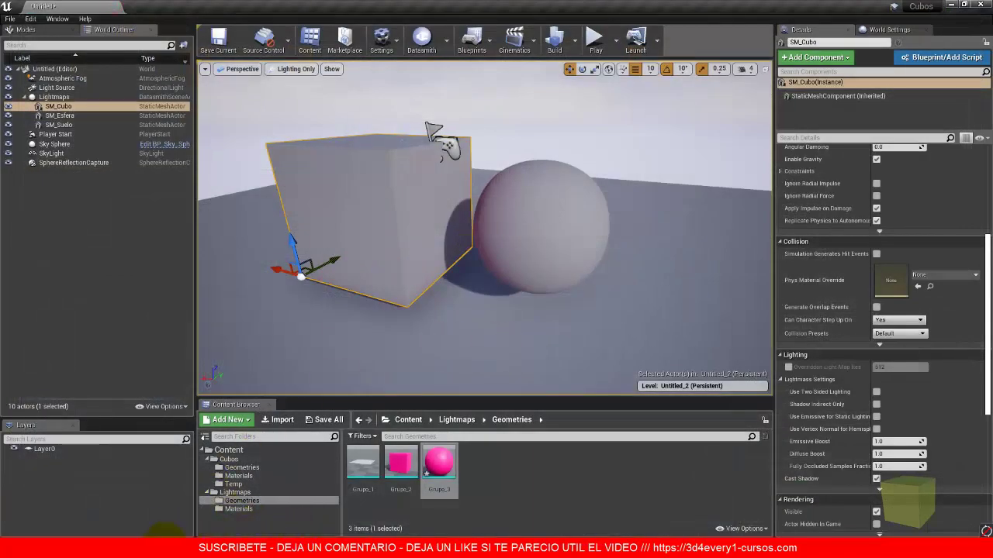
Switch to SketchUp and open the sphere group SM_Esfera for editing.
mouse_move(164, 543)
left_click(166, 504)
mouse_move(619, 302)
left_mouse_down()
mouse_move(621, 292)
mouse_move(597, 295)
left_mouse_up()
key("space")
double_click(567, 314)
scroll(569, 310, "up", 1)
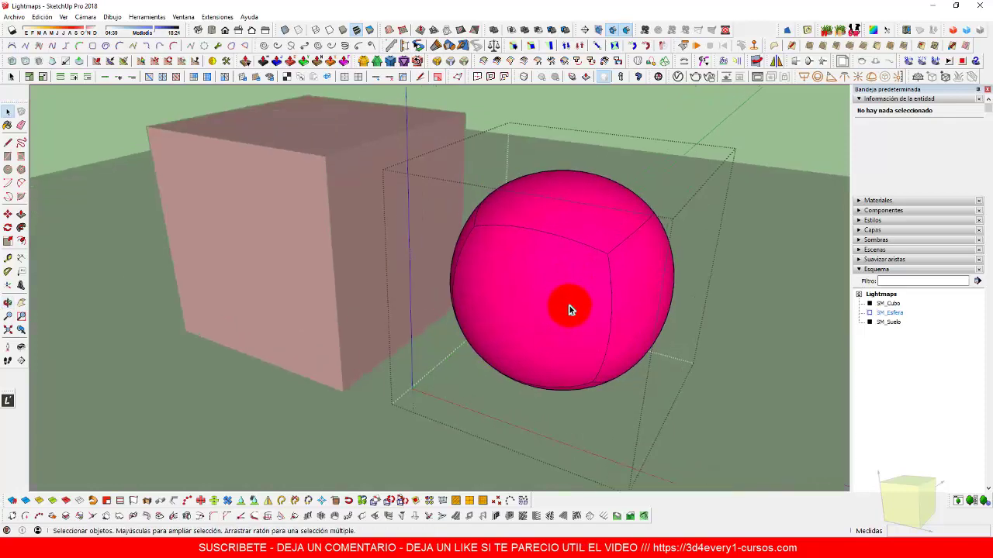
Select the sphere's front patch with its bounding edges and make it a group inside SM_Esfera.
left_click(561, 291)
mouse_move(558, 319)
middle_mouse_down()
mouse_move(548, 288)
mouse_move(536, 310)
mouse_move(587, 350)
mouse_move(527, 350)
mouse_move(512, 337)
mouse_move(554, 335)
middle_mouse_up()
scroll(516, 330, "up", 1)
triple_click(533, 300)
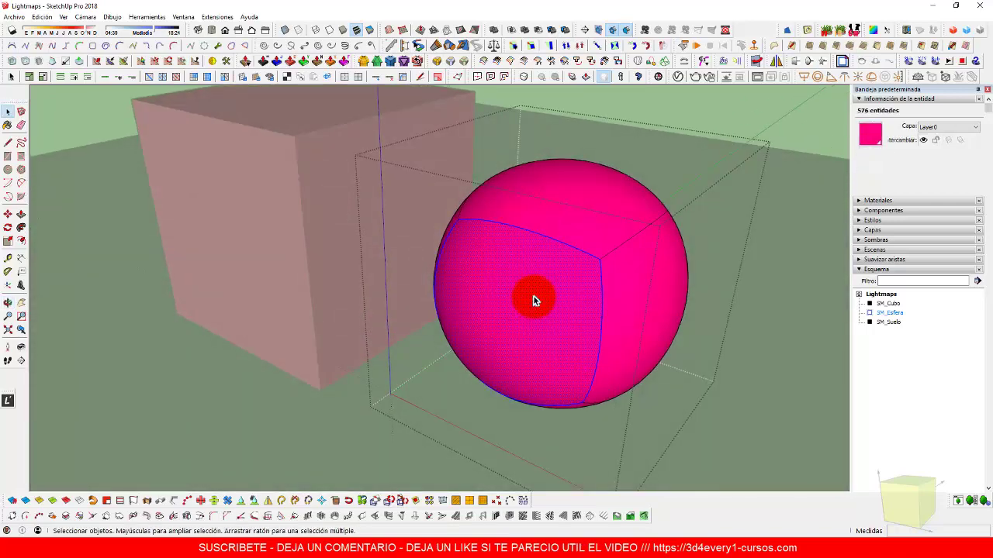
right_click(533, 289)
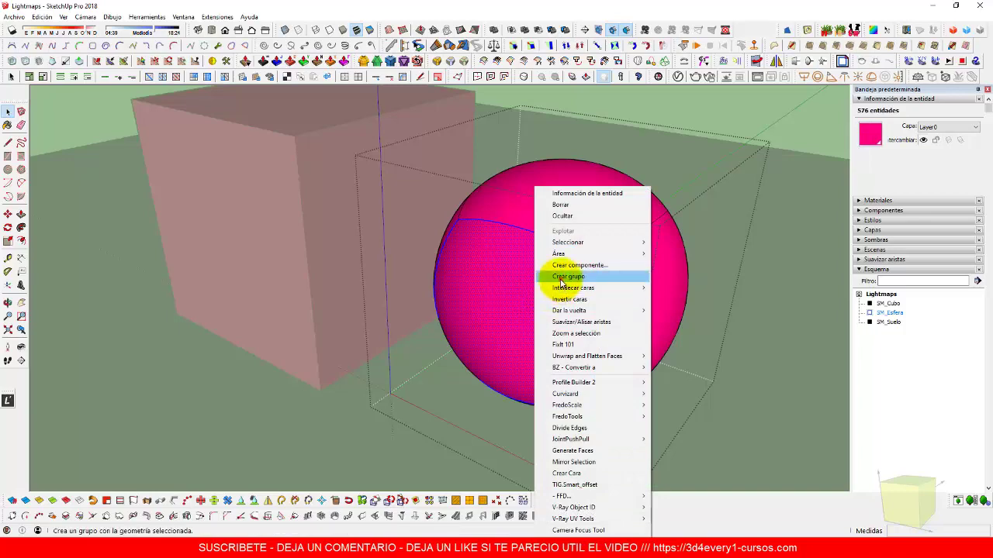
left_click(568, 276)
mouse_move(571, 310)
middle_mouse_down()
mouse_move(497, 305)
mouse_move(570, 319)
middle_mouse_up()
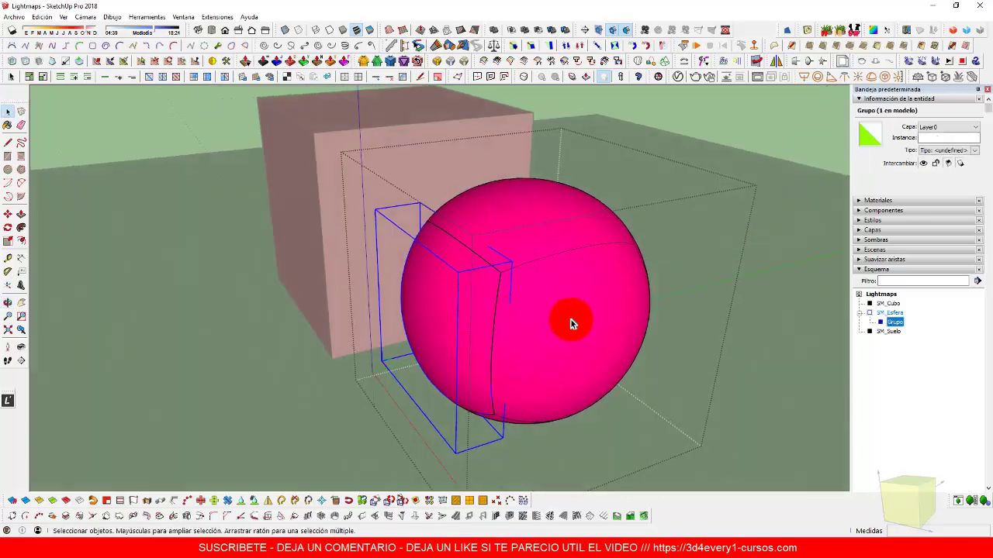
Select the sphere's neighbouring side patch with its bounding edges and make it a second group inside SM_Esfera.
double_click(569, 318)
triple_click(567, 320)
right_click(566, 321)
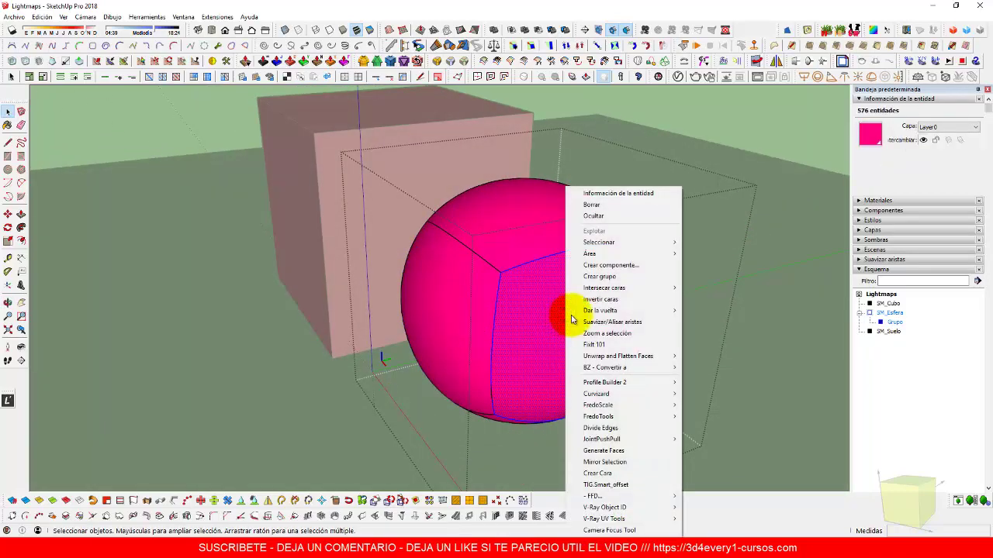
mouse_move(585, 290)
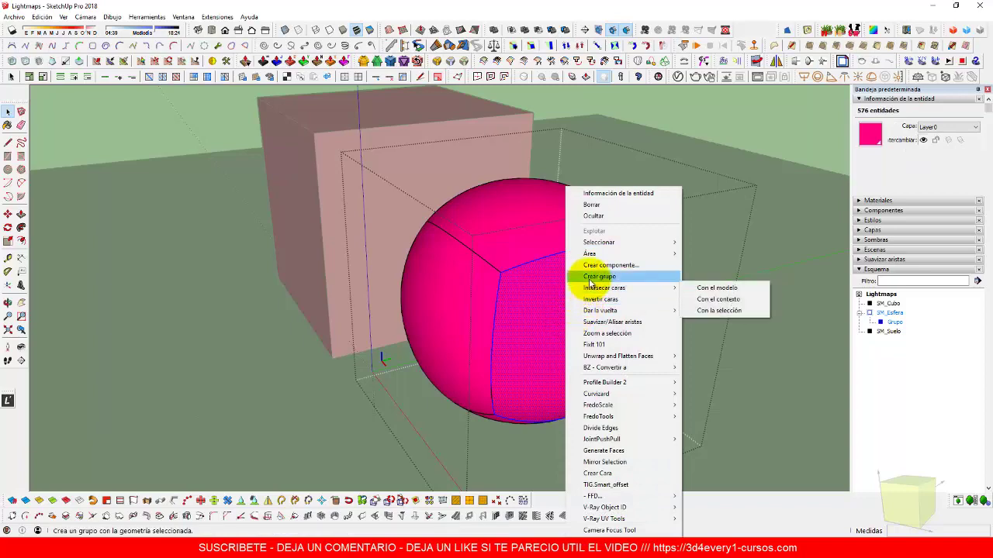
left_click(717, 288)
middle_click_drag(501, 350, 605, 393)
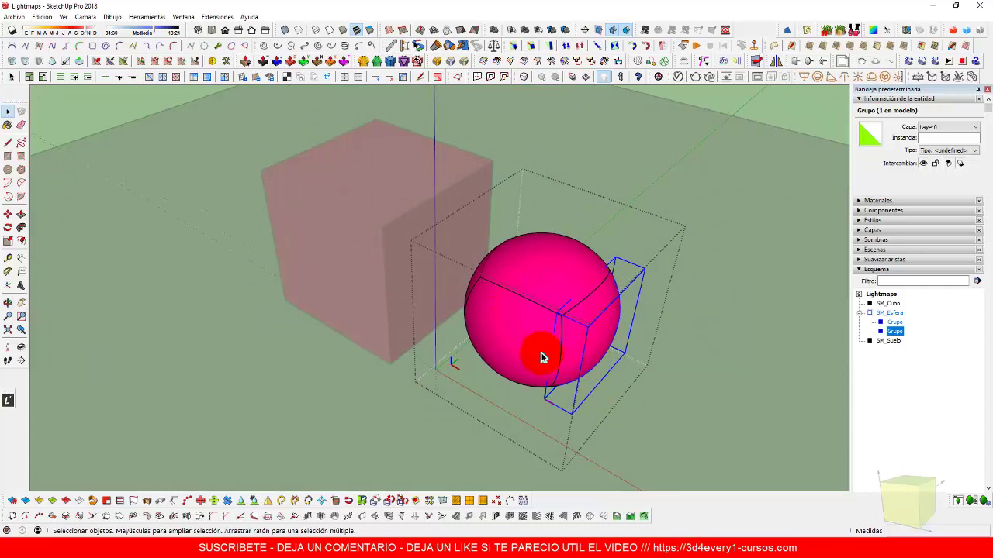
middle_click_drag(542, 357, 518, 346)
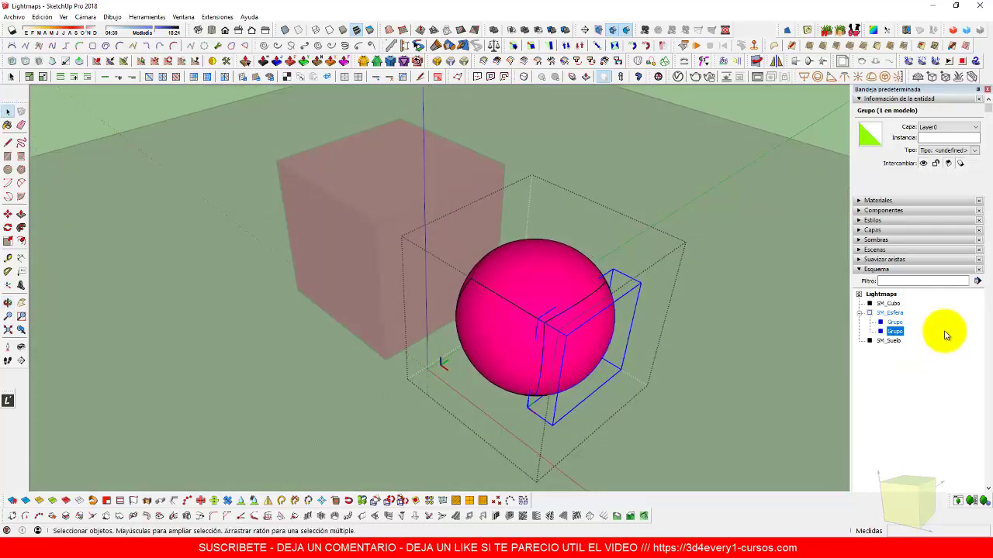
Explode the SM_Esfera group so its two patch groups sit directly in the model.
left_click(889, 314)
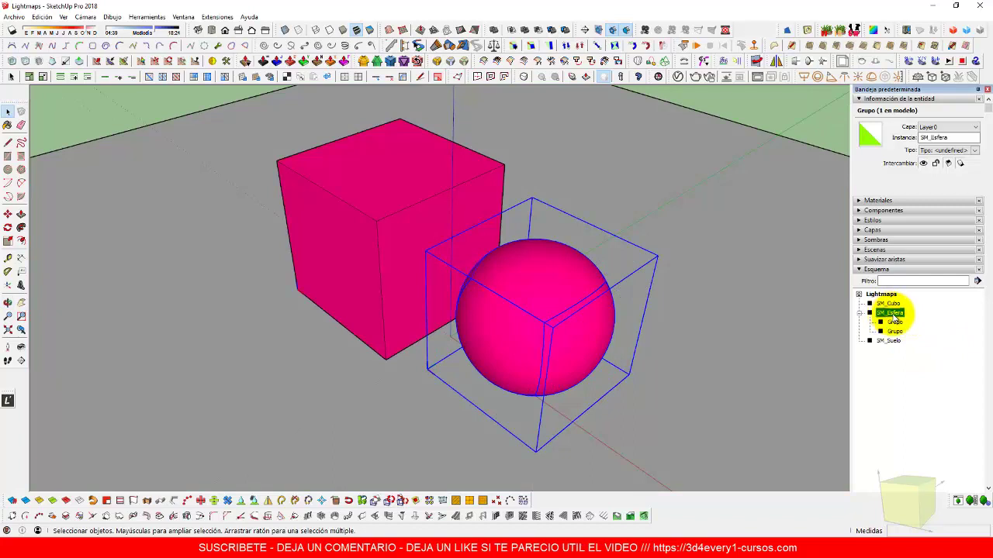
right_click(893, 315)
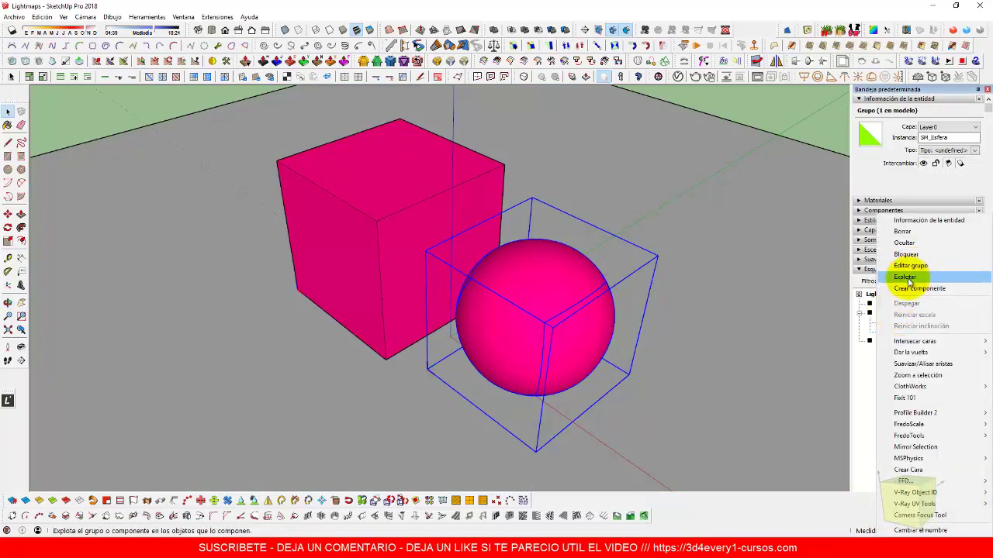
left_click(906, 278)
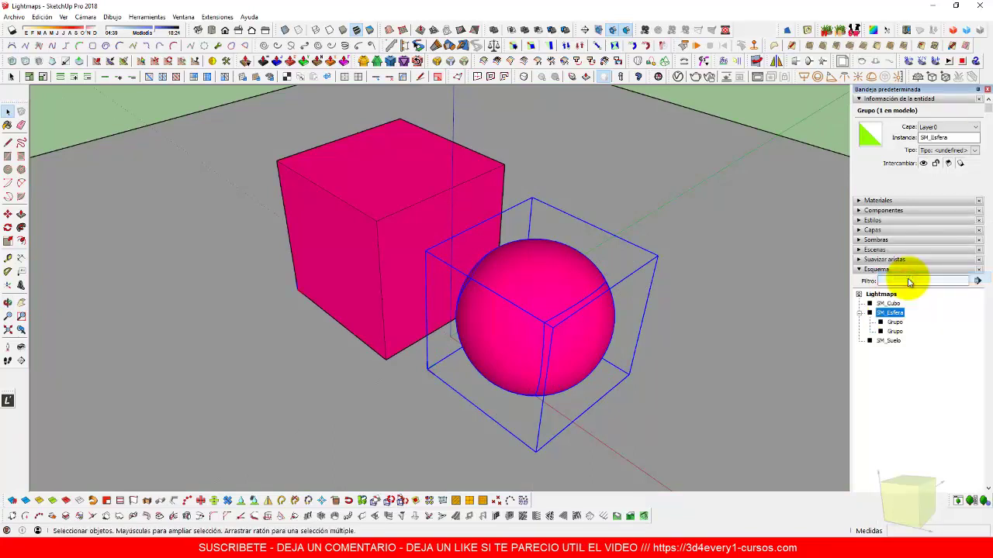
Inspect the exploded sphere from several angles and select its two patch groups in turn.
left_click(703, 361)
middle_click_drag(595, 378, 572, 295)
scroll(571, 295, "down", 2)
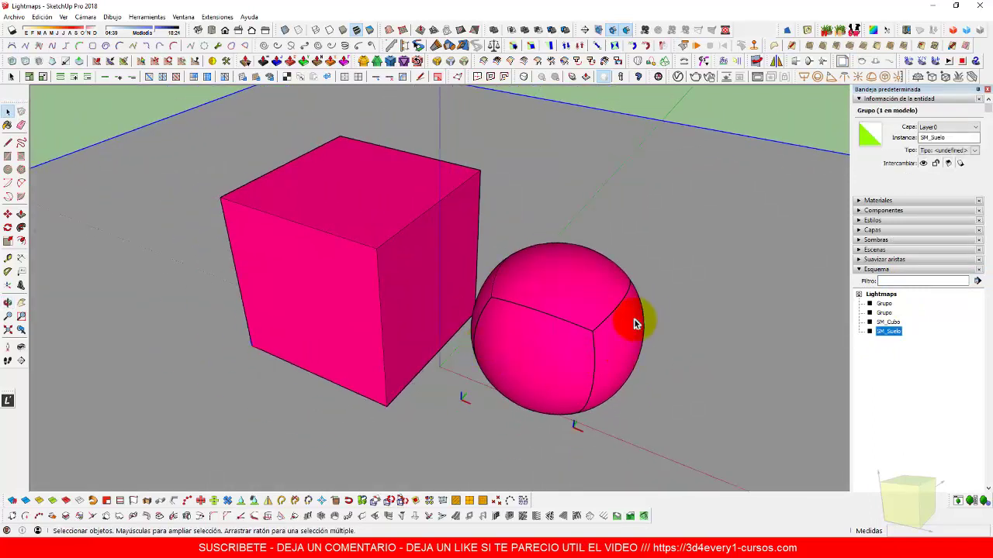
middle_click_drag(636, 324, 537, 316)
middle_click_drag(581, 361, 519, 268)
left_click(591, 339)
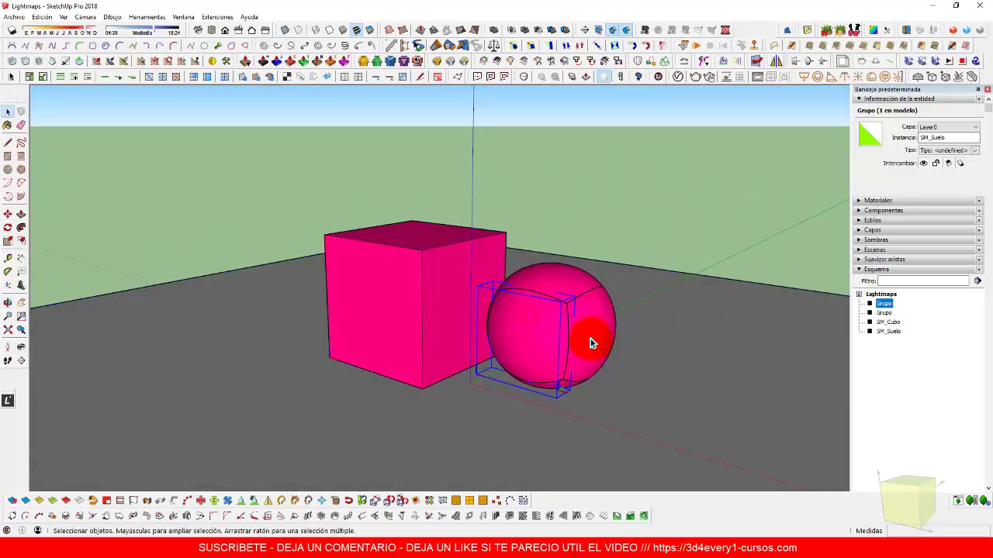
middle_click_drag(469, 386, 521, 335)
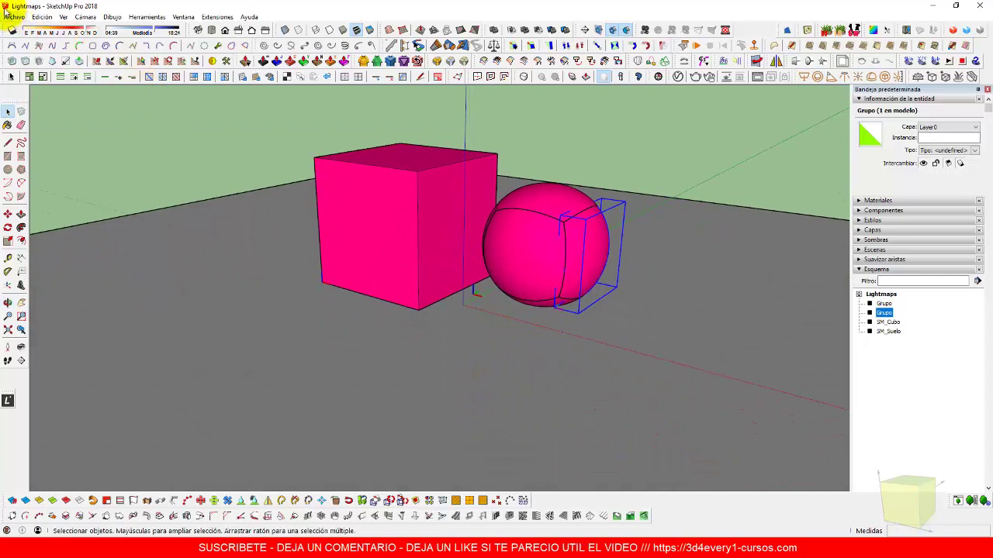
Save the model and export it as an Unreal Datasmith file, overwriting Lightmaps.udatasmith.
left_click(13, 17)
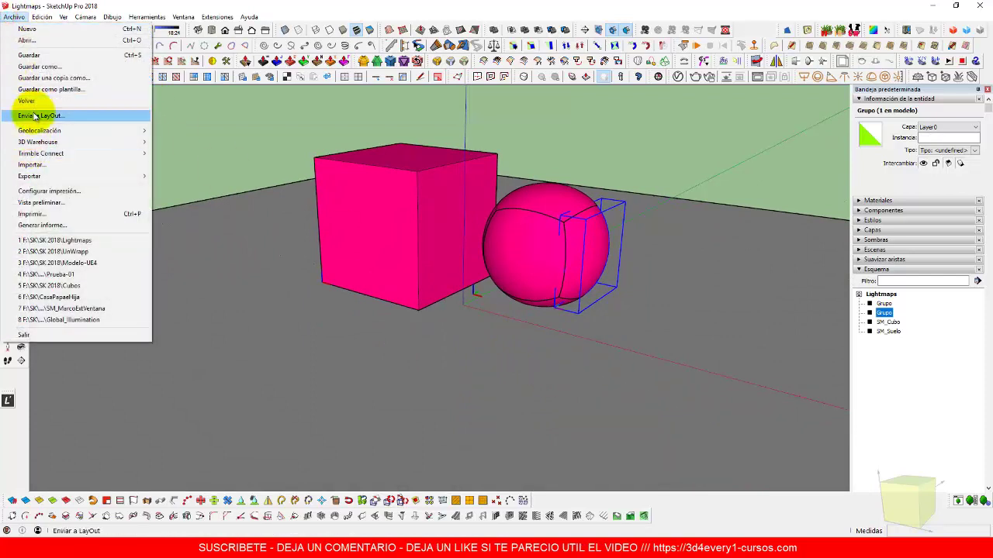
left_click(14, 17)
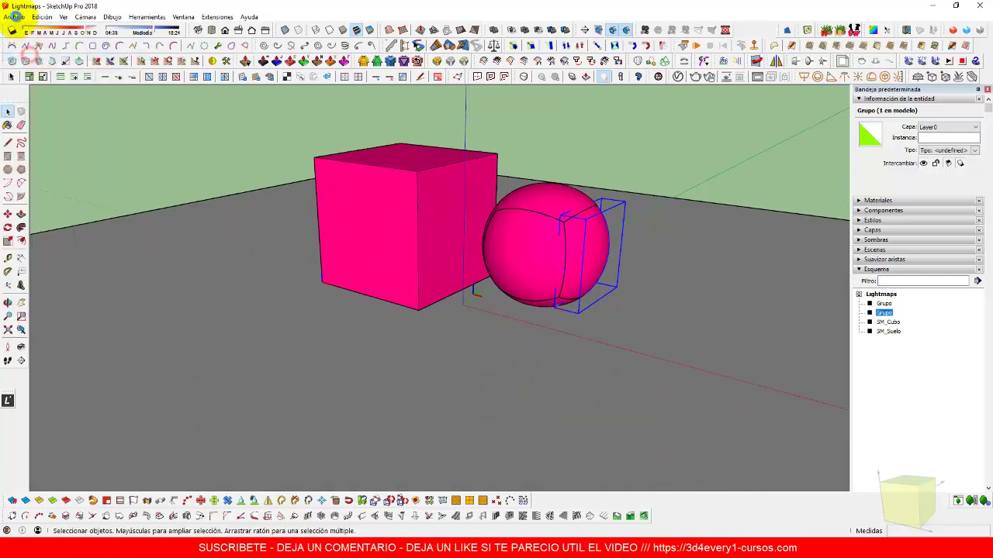
left_click(16, 20)
mouse_move(138, 178)
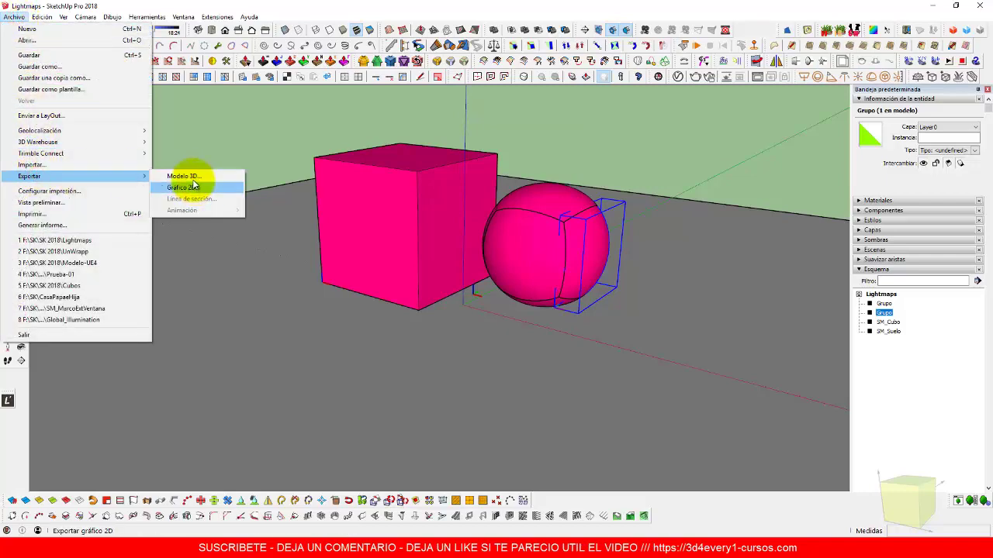
left_click(217, 186)
left_click(361, 311)
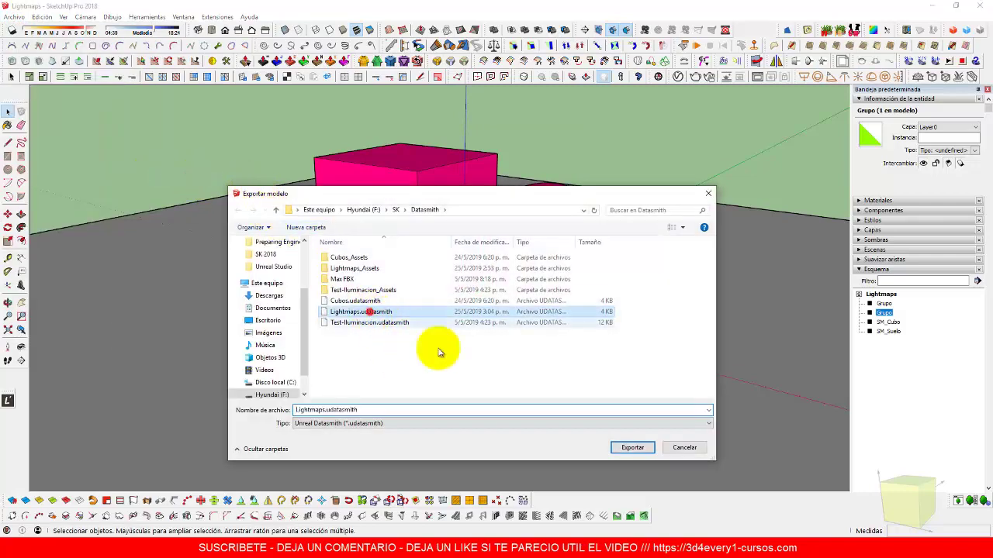
left_click(632, 450)
left_click(513, 272)
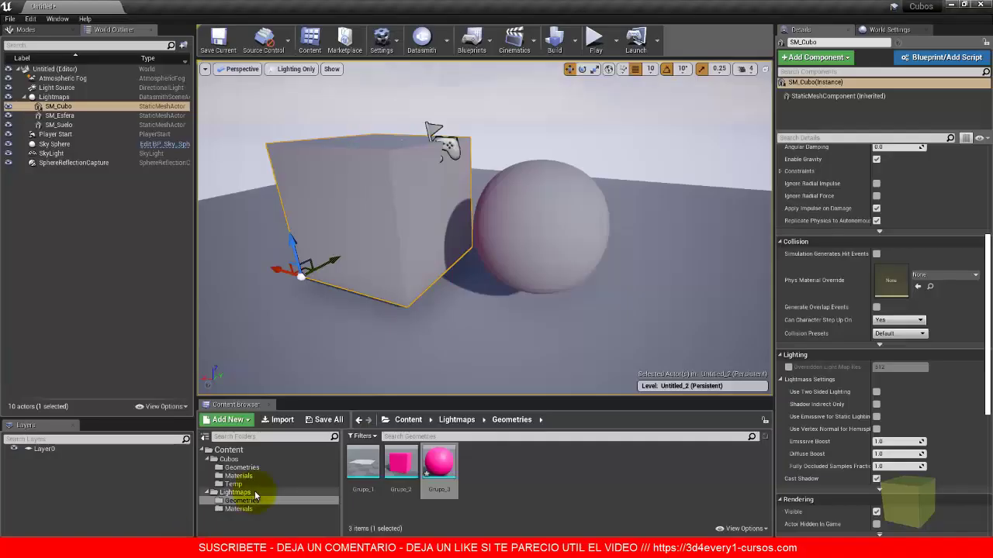
In Unreal Editor, reimport the Lightmaps Datasmith scene with minimum and maximum lightmap resolution of 128.
left_click(235, 493)
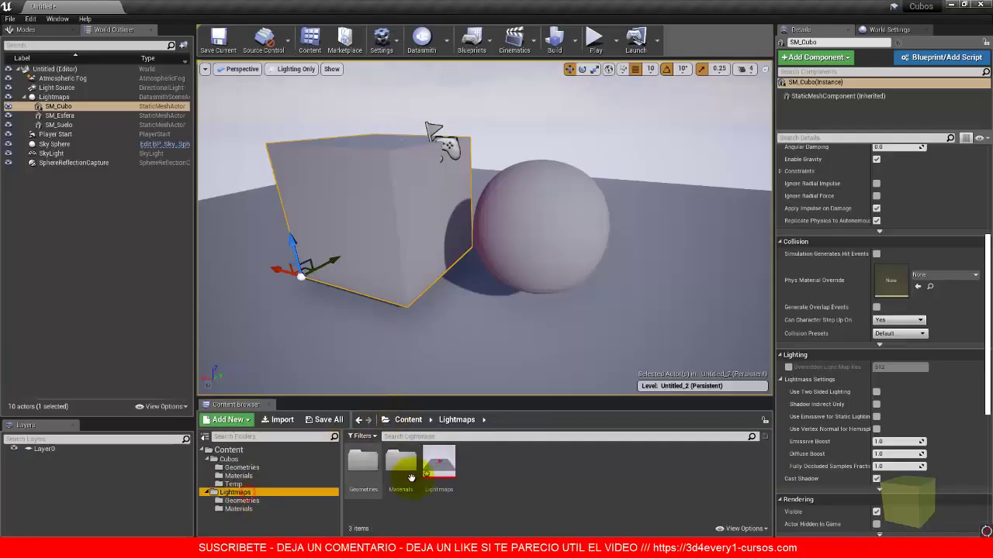
right_click(438, 465)
left_click(485, 226)
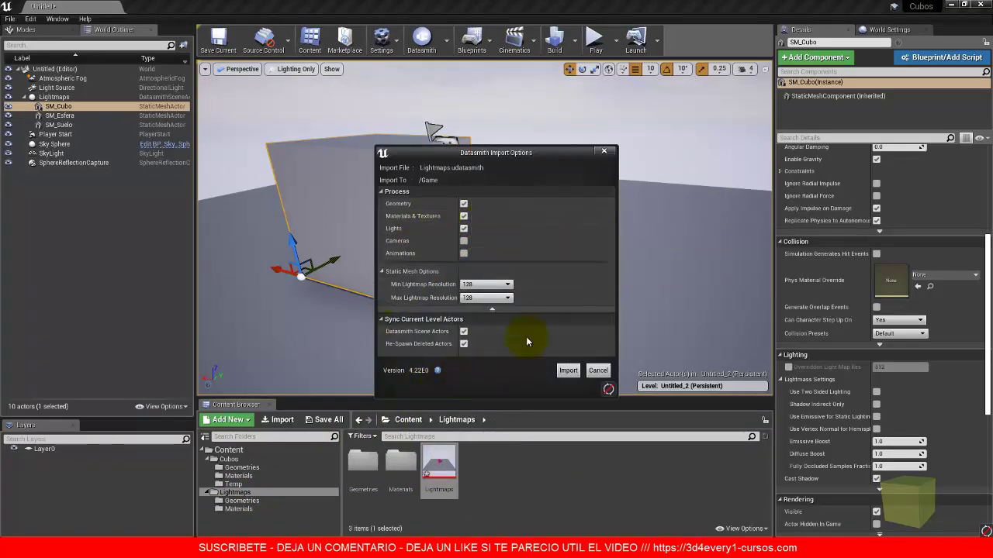
left_click(566, 371)
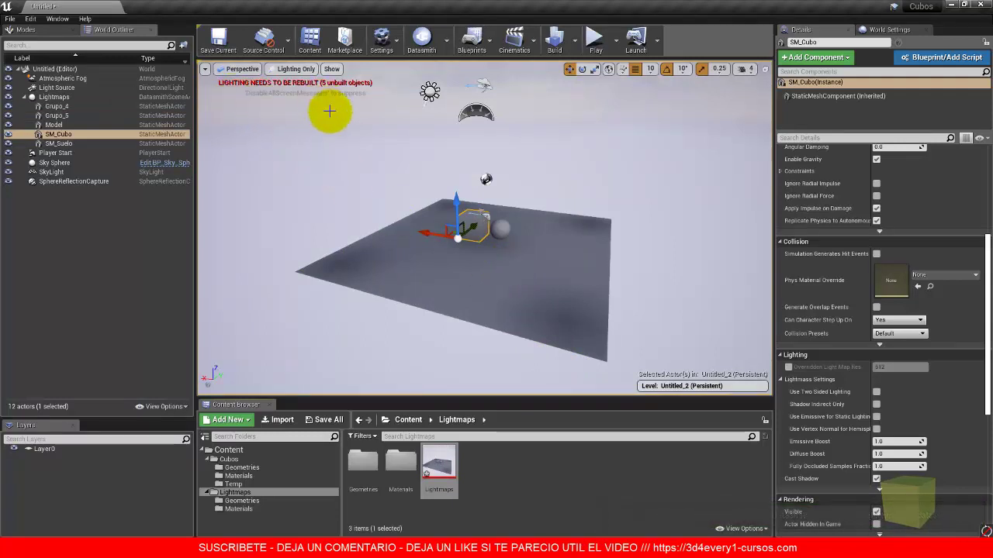
Check the lightmap resolution override settings of SM_Suelo and SM_Cubo after the reimport.
left_click(525, 278)
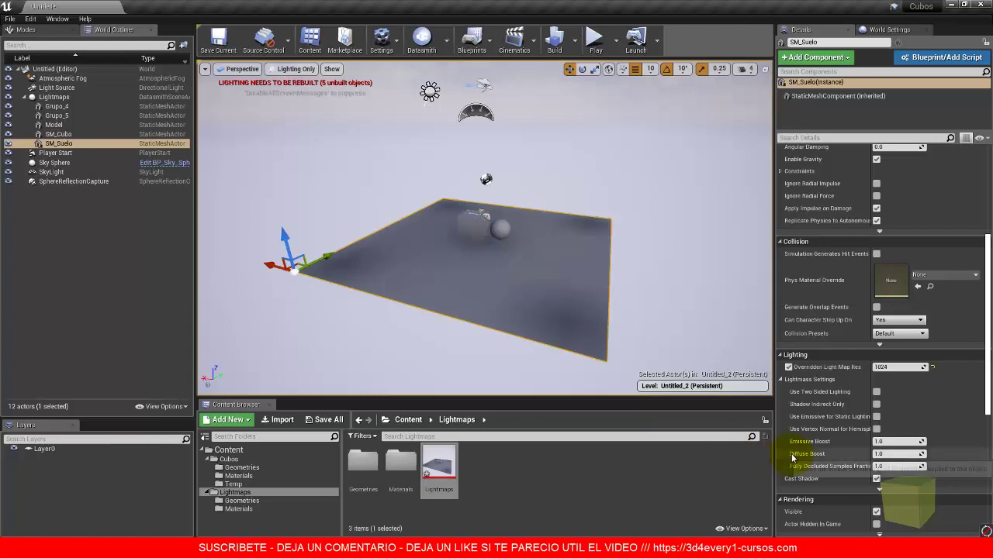
scroll(502, 275, "up", 1)
scroll(501, 275, "up", 1)
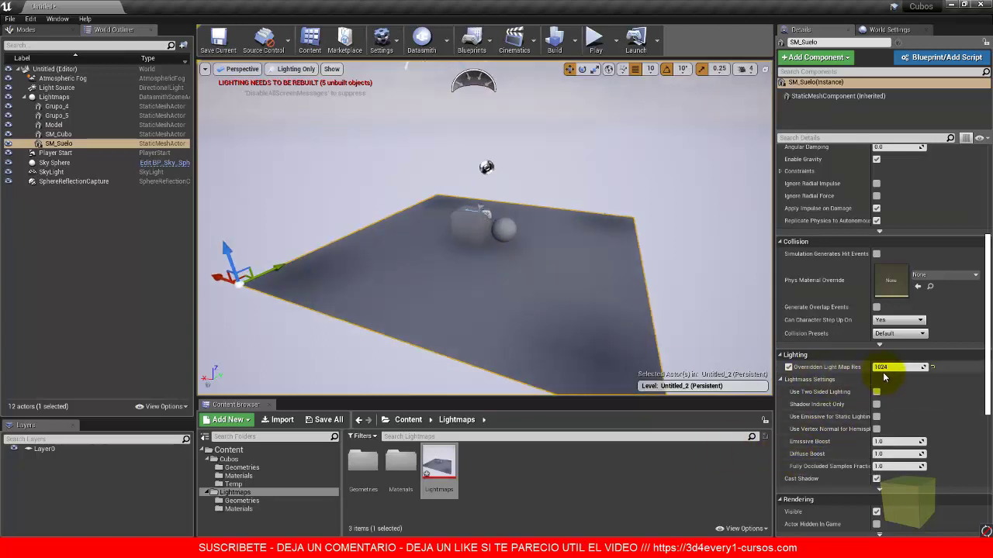
left_click(465, 220)
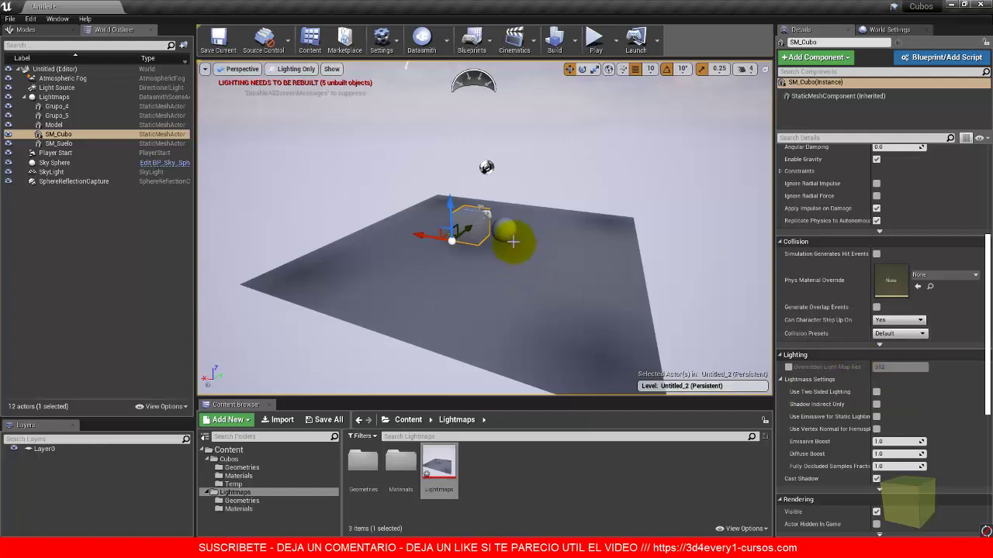
Focus on the sphere and select its separate pieces Grupo_4, Model and Grupo_5 to inspect how it is divided.
left_click(508, 229)
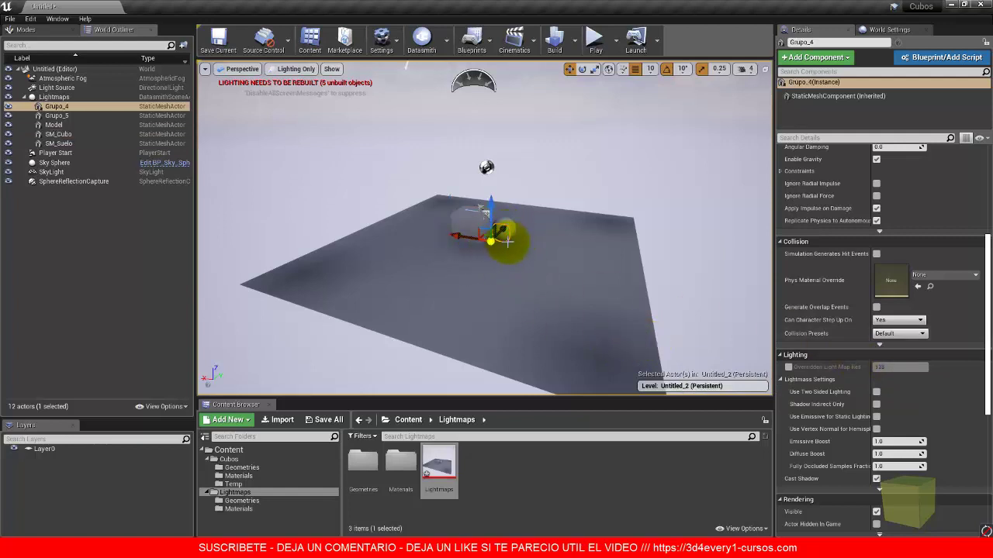
key("f")
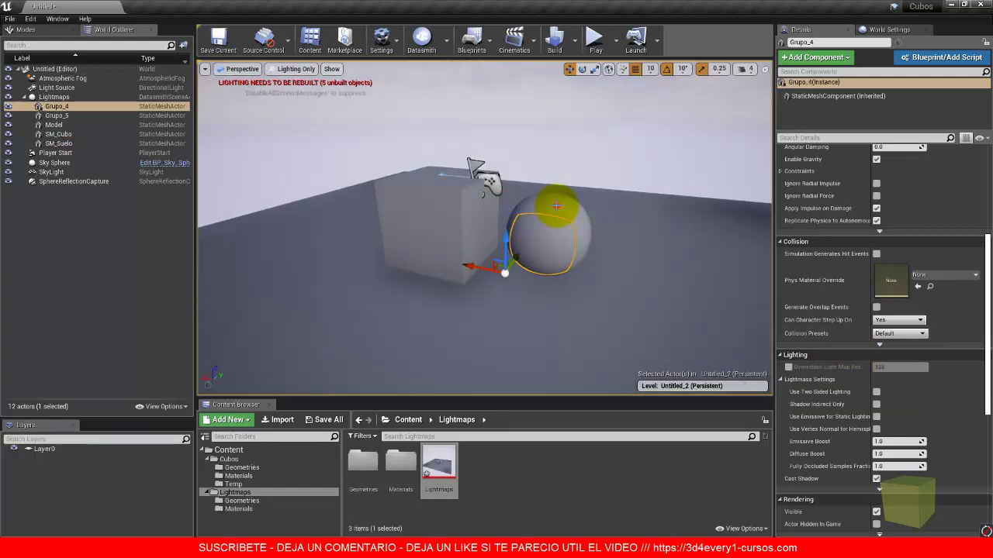
left_click(556, 206)
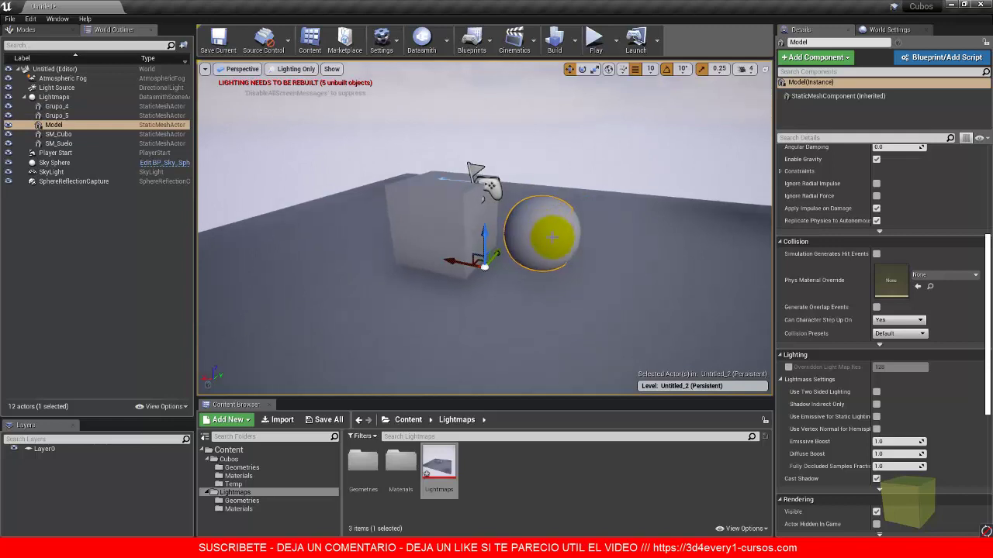
left_click_drag(561, 248, 492, 295, "alt")
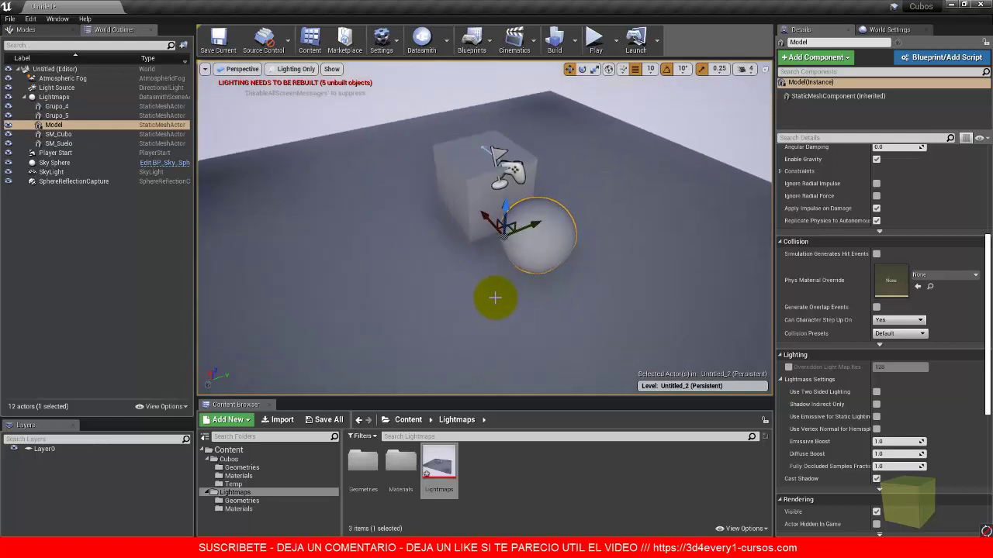
left_click(558, 250)
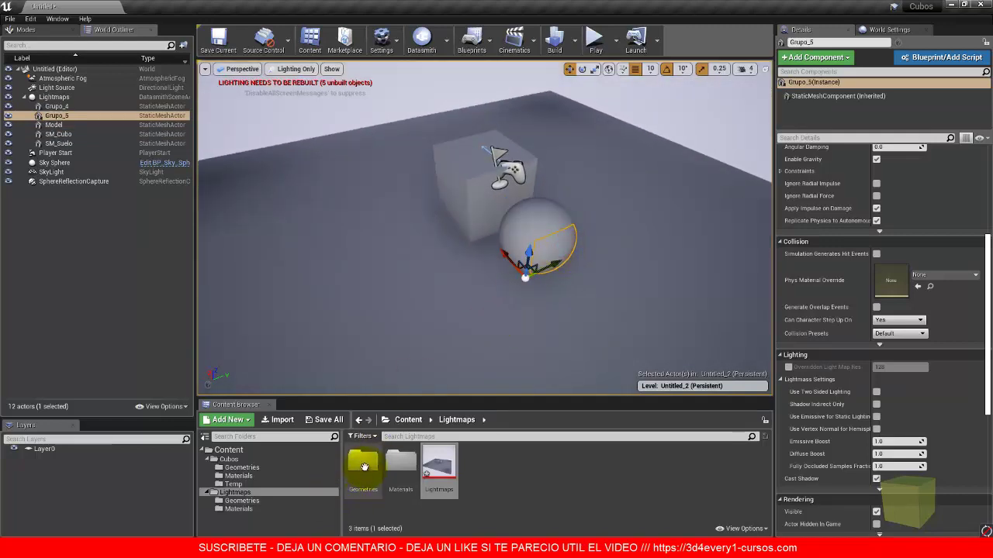
Browse the meshes in the Lightmaps Geometries folder and open the Grupo_5 static mesh.
double_click(363, 463)
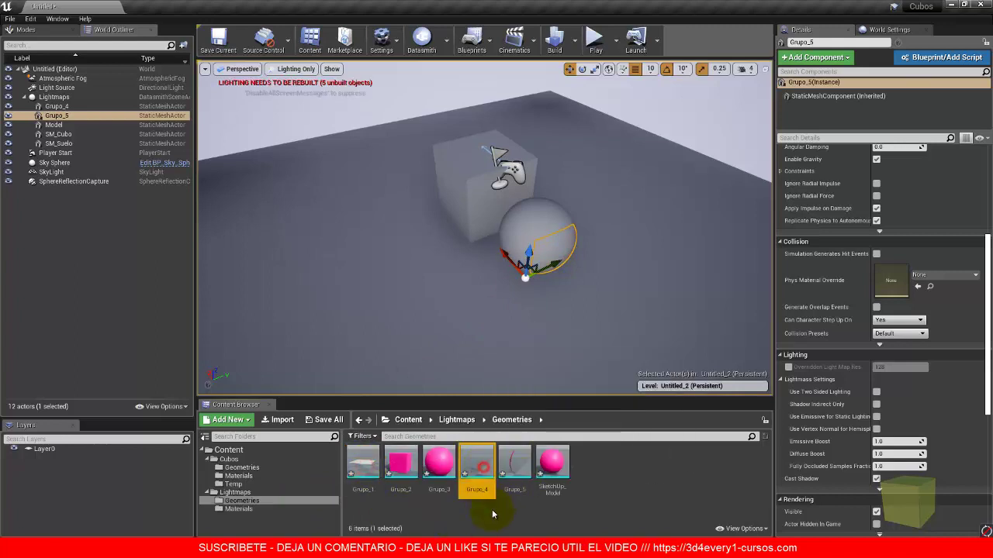
left_click(514, 463)
left_click(471, 463)
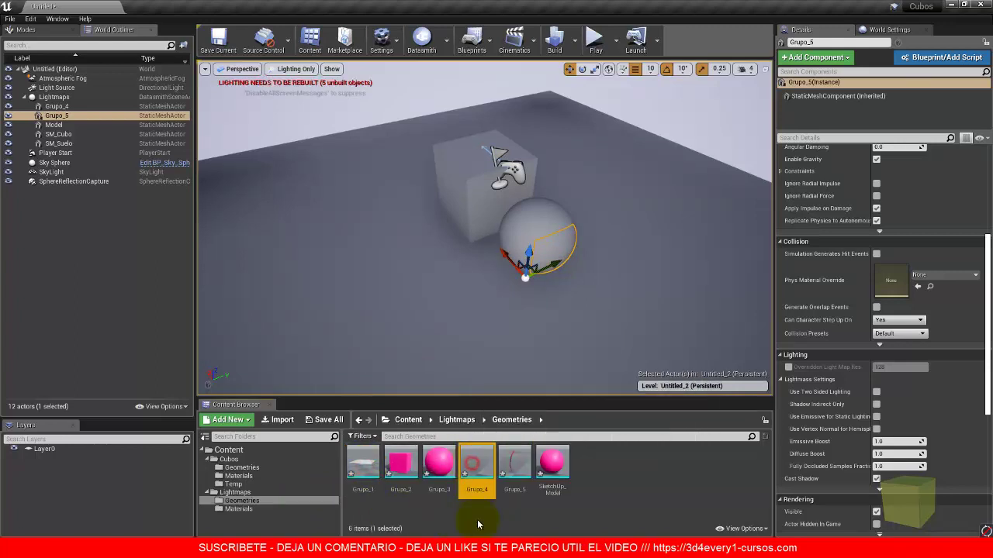
mouse_move(515, 463)
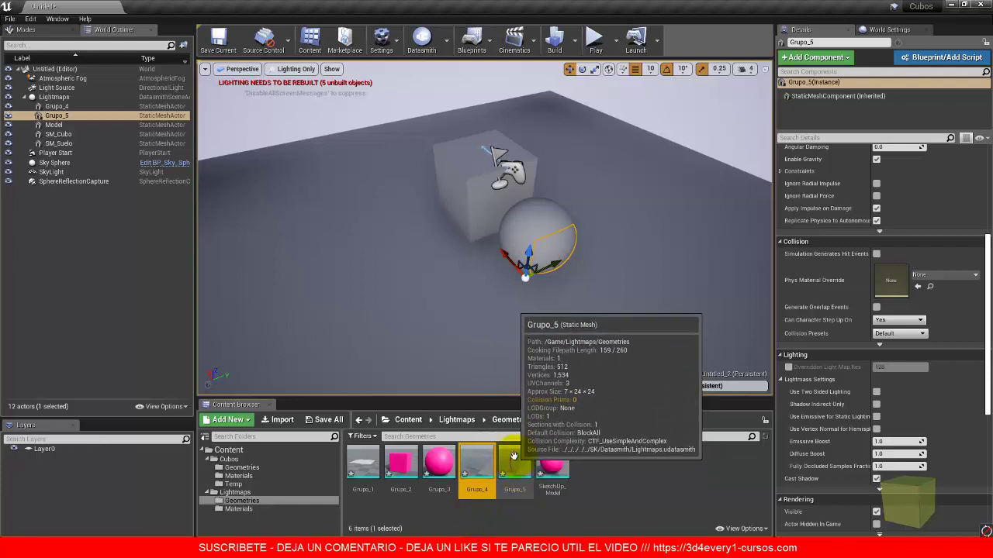
double_click(513, 462)
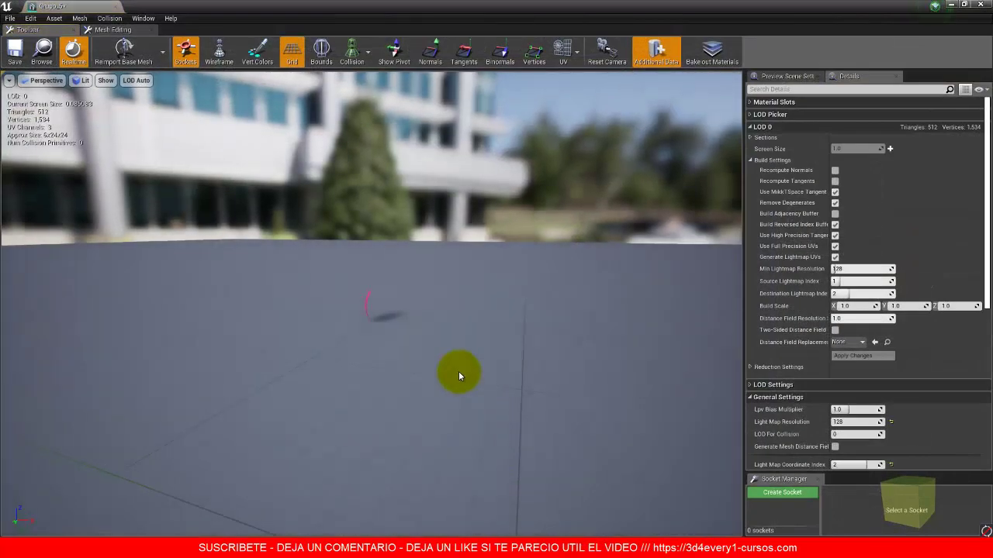
Display UV Channel 2 for Grupo_5 and compare its lightmap layout with the sphere patch.
left_click_drag(358, 319, 575, 332)
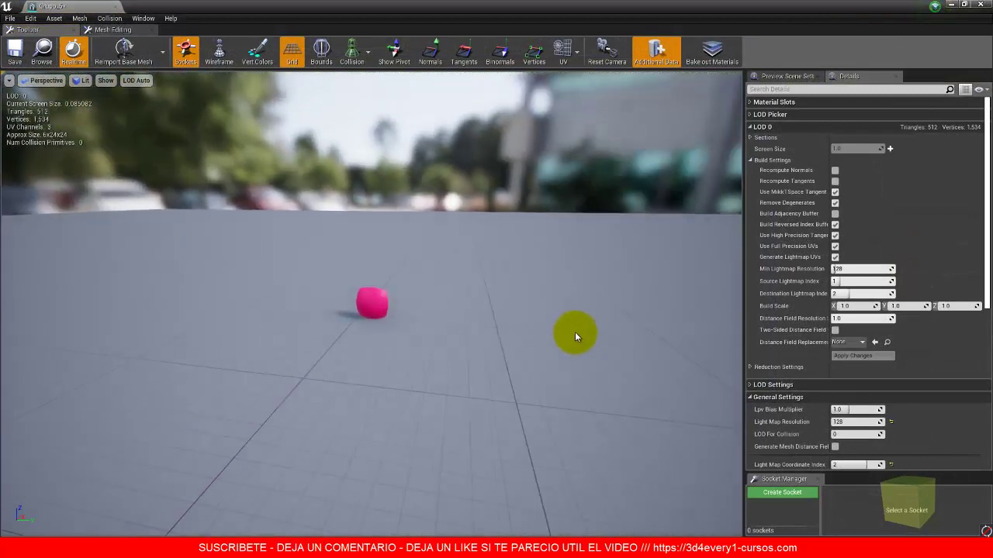
scroll(378, 308, "up", 10)
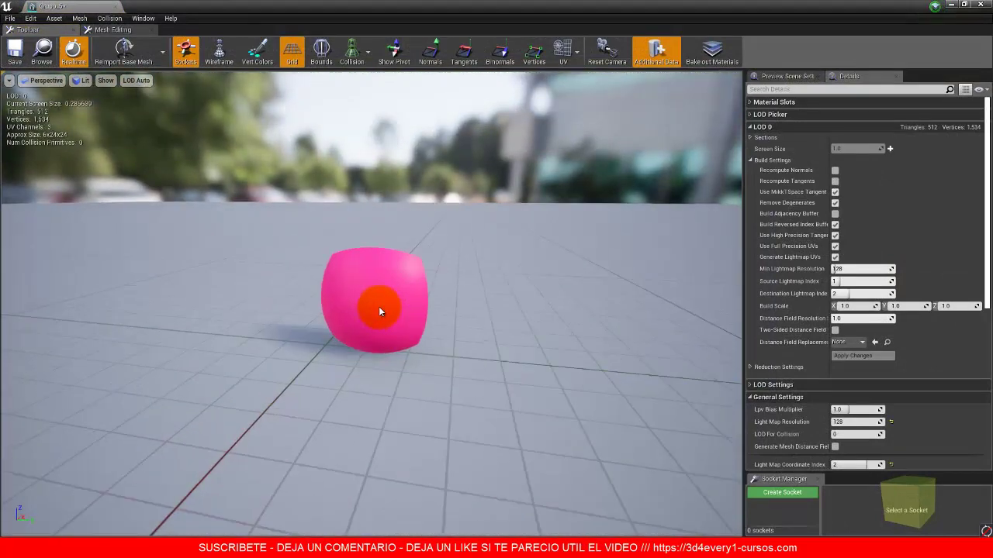
left_click_drag(387, 410, 372, 396)
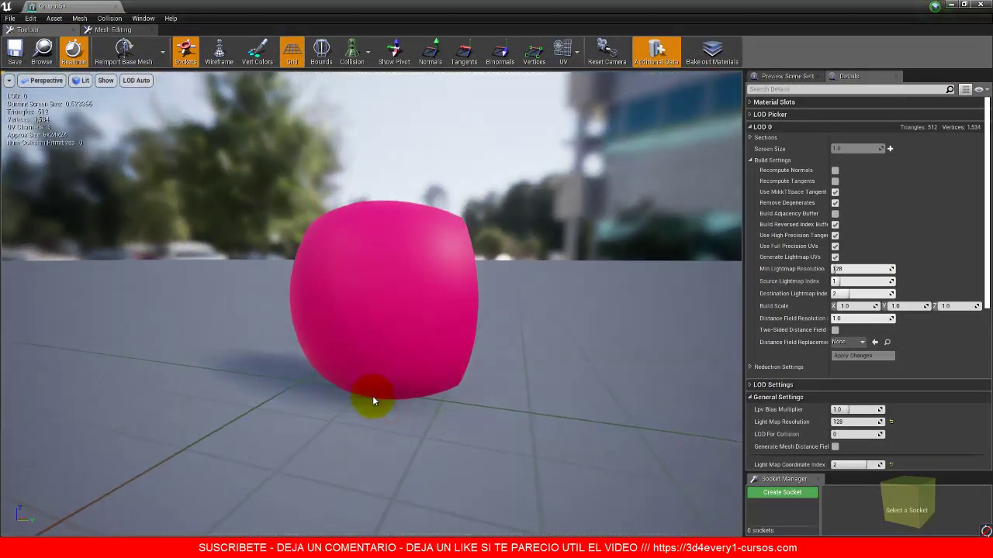
left_click(577, 62)
left_click(594, 111)
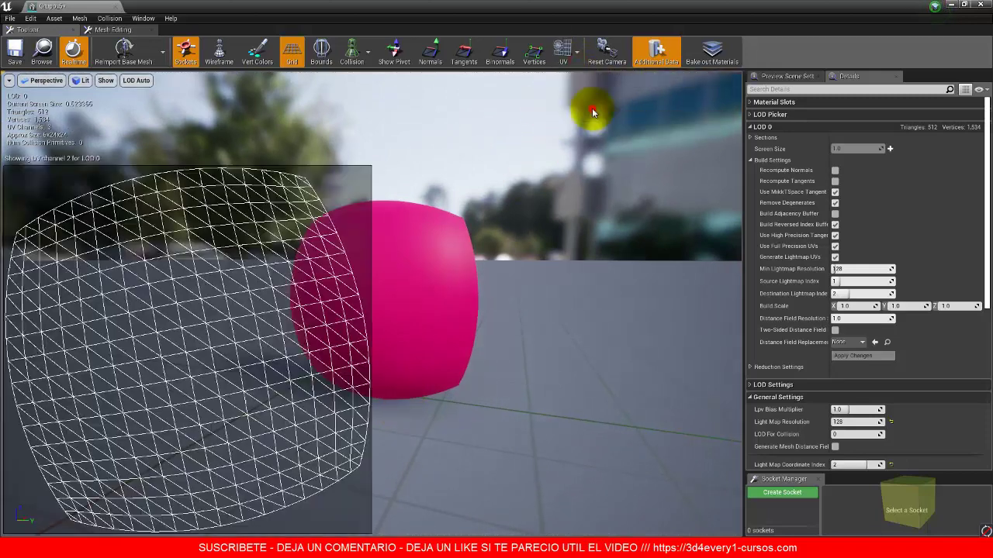
left_click(329, 458)
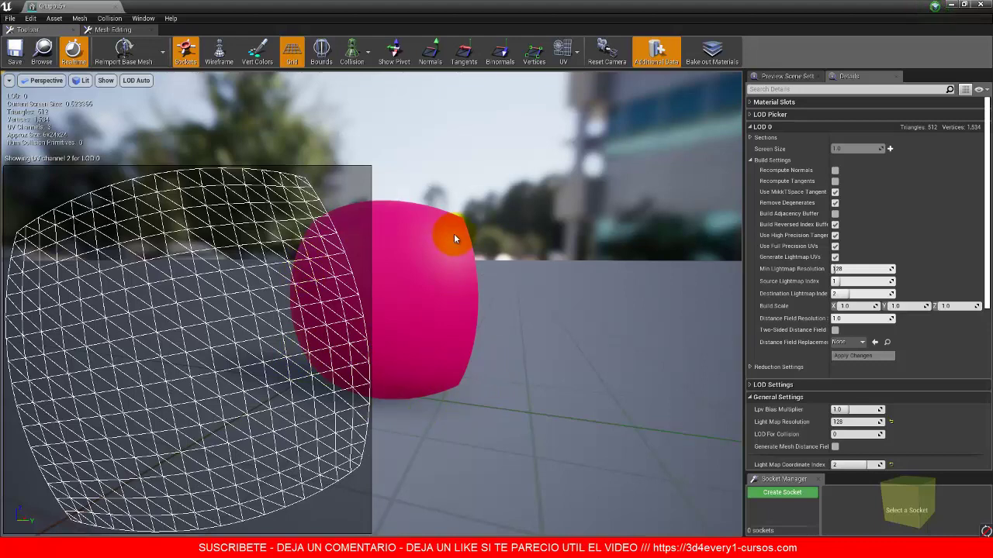
Open the SketchUp_Model mesh used by the sphere's Model piece and examine its lightmap layout in UV Channel 2.
left_click(113, 6)
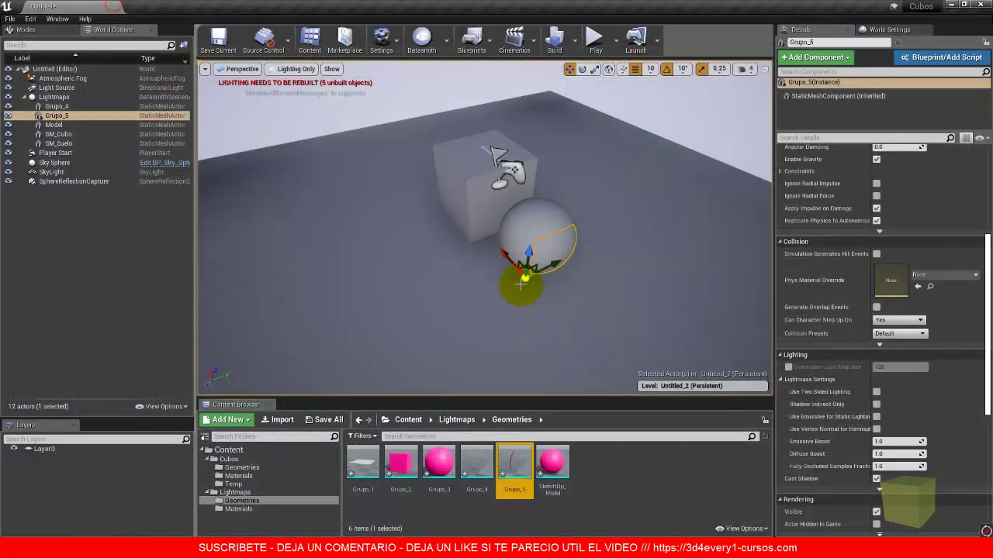
left_click(527, 213)
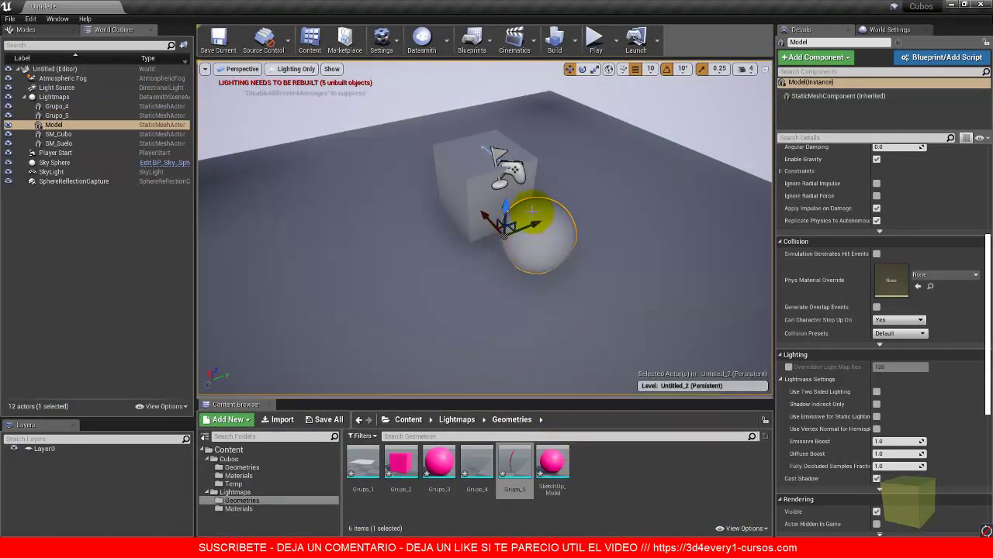
right_click(532, 211)
left_click(568, 133)
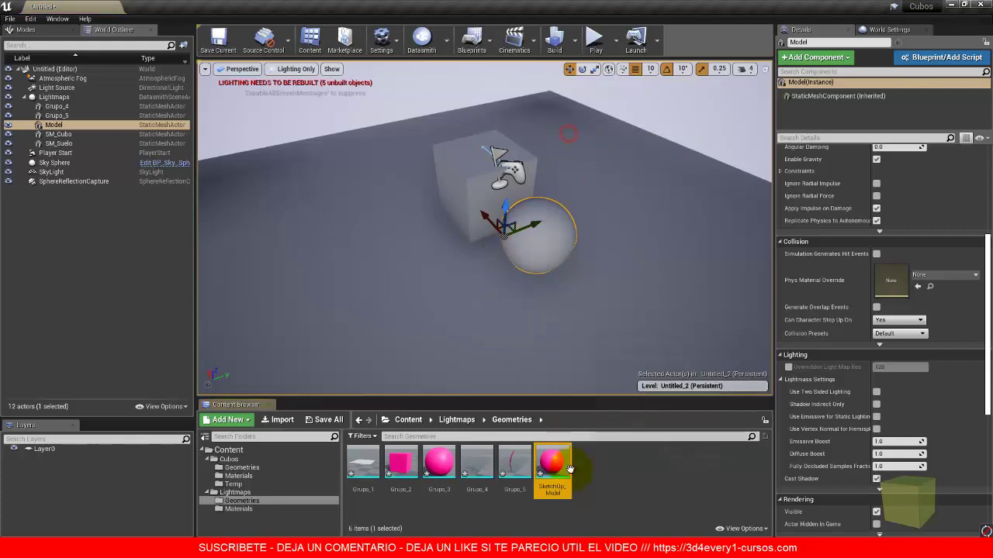
double_click(569, 468)
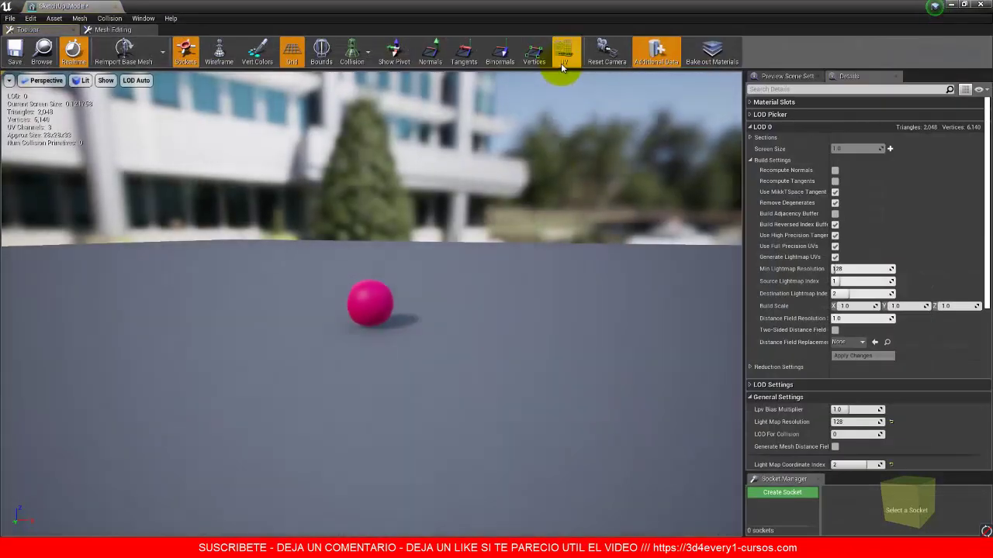
left_click(564, 54)
left_click(575, 112)
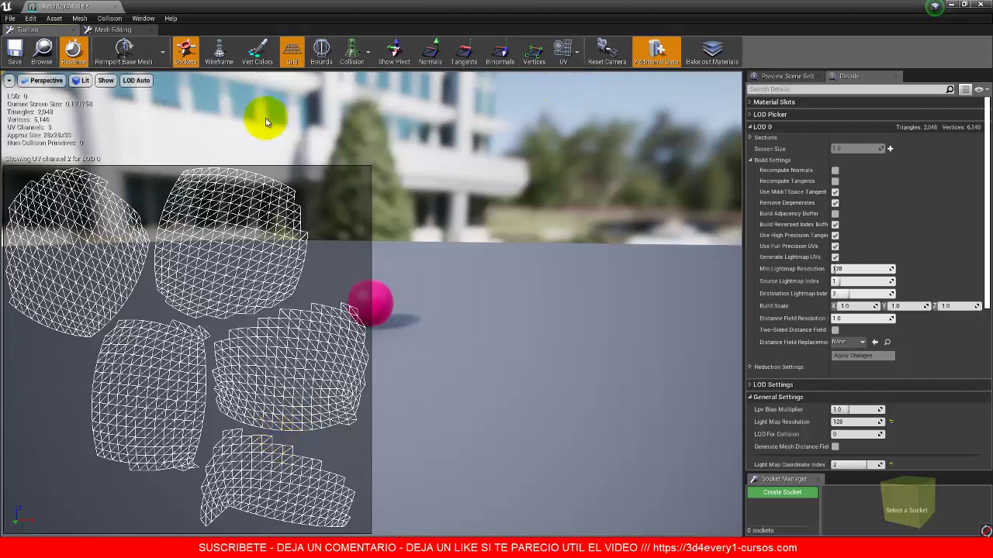
left_click(115, 7)
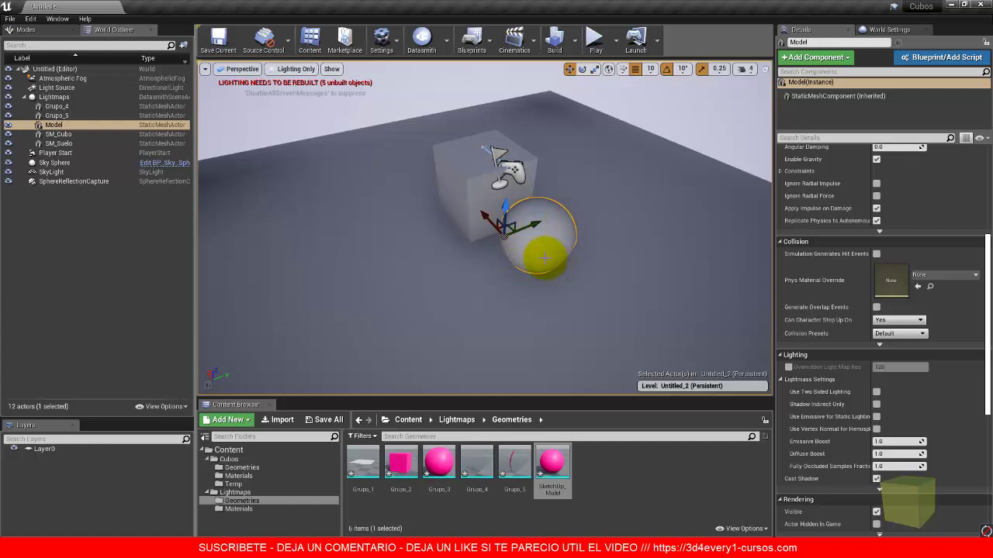
Delete the Light Source directional light from the level.
scroll(545, 249, "up", 3)
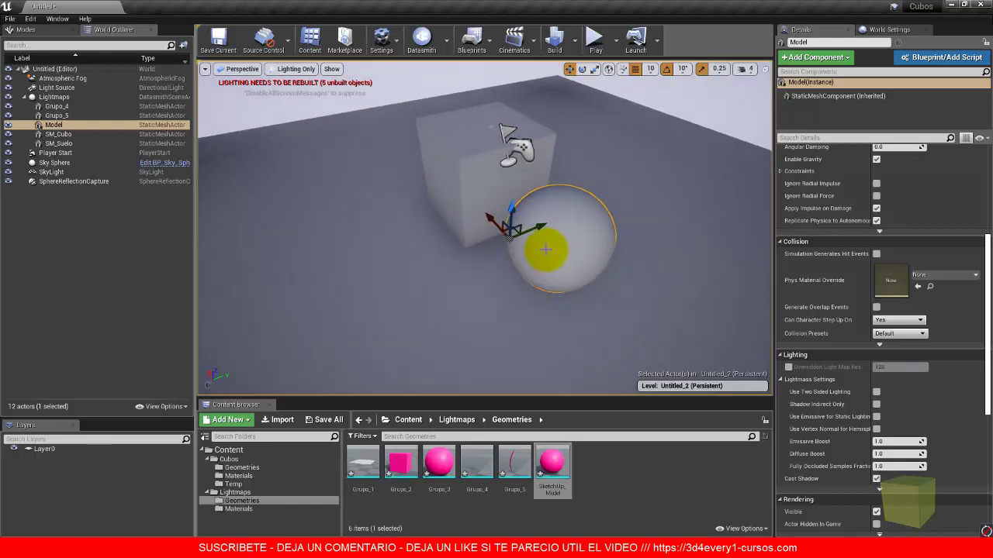
left_click_drag(545, 276, 570, 298, "alt")
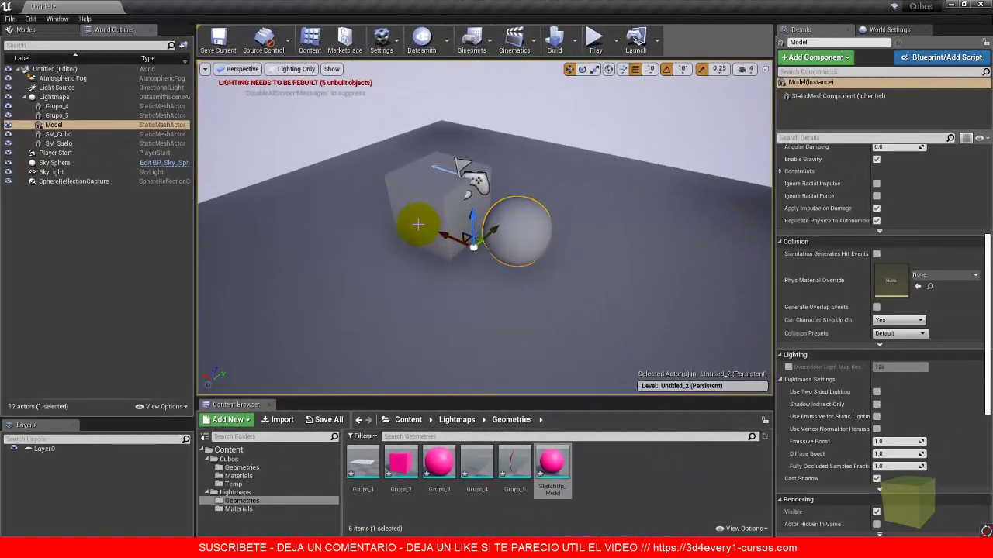
scroll(418, 221, "down", 10)
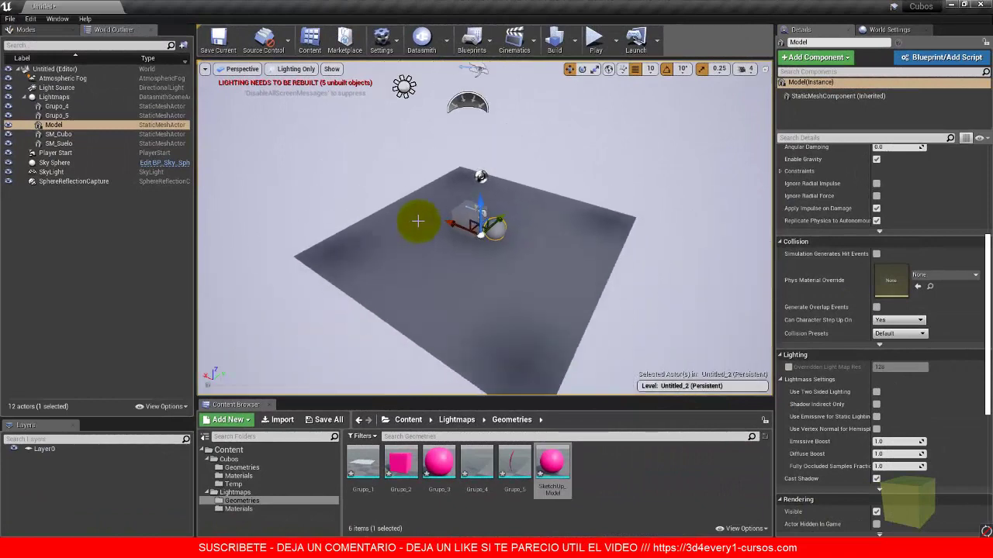
left_click(403, 86)
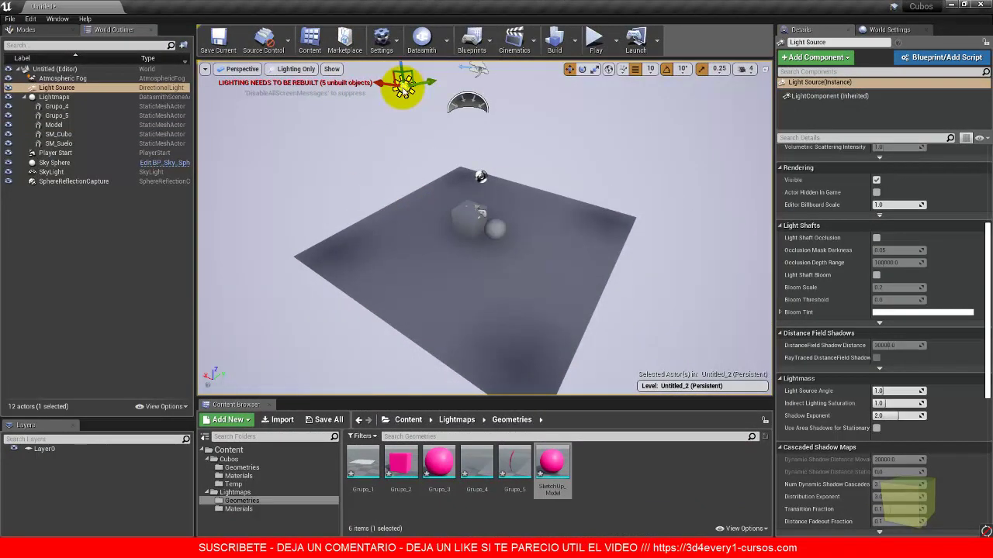
key("Delete")
left_click(533, 321)
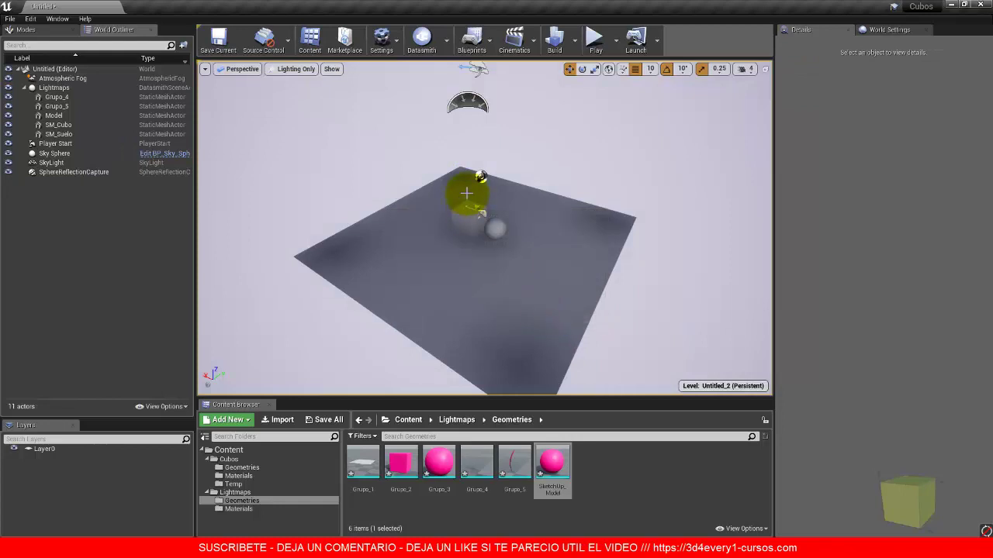
Place a Point Light over the cube and raise it to location 50, 0, 180.
scroll(476, 206, "up", 5)
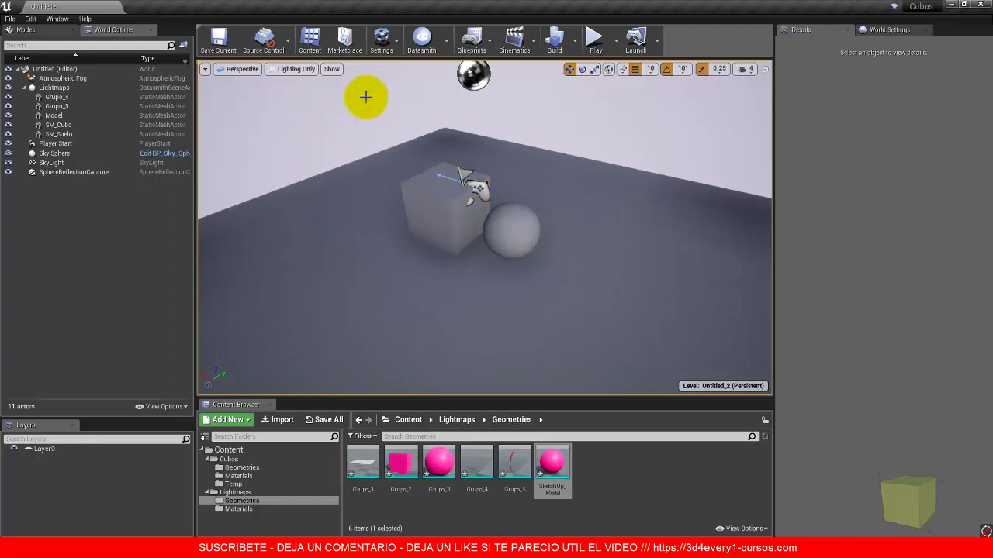
left_click(25, 30)
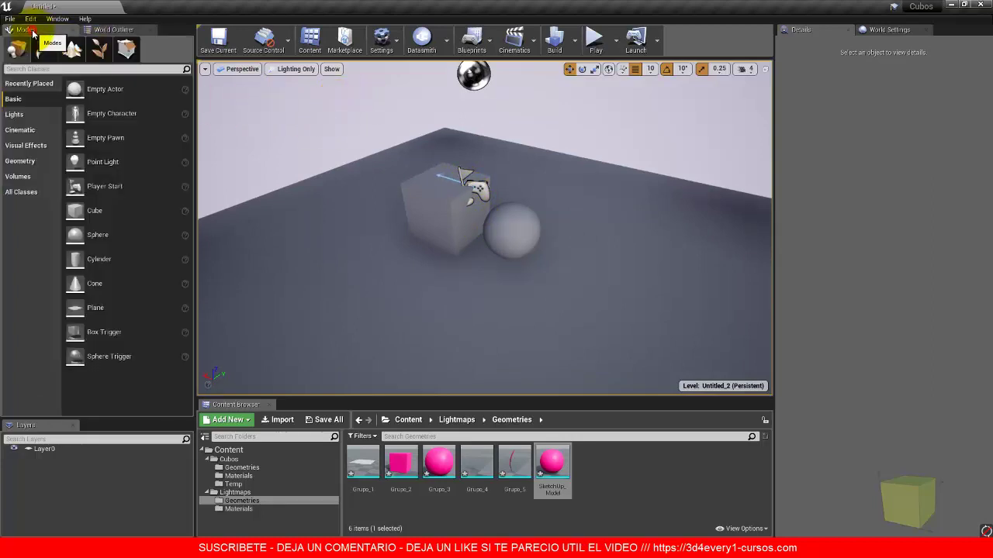
left_click(17, 115)
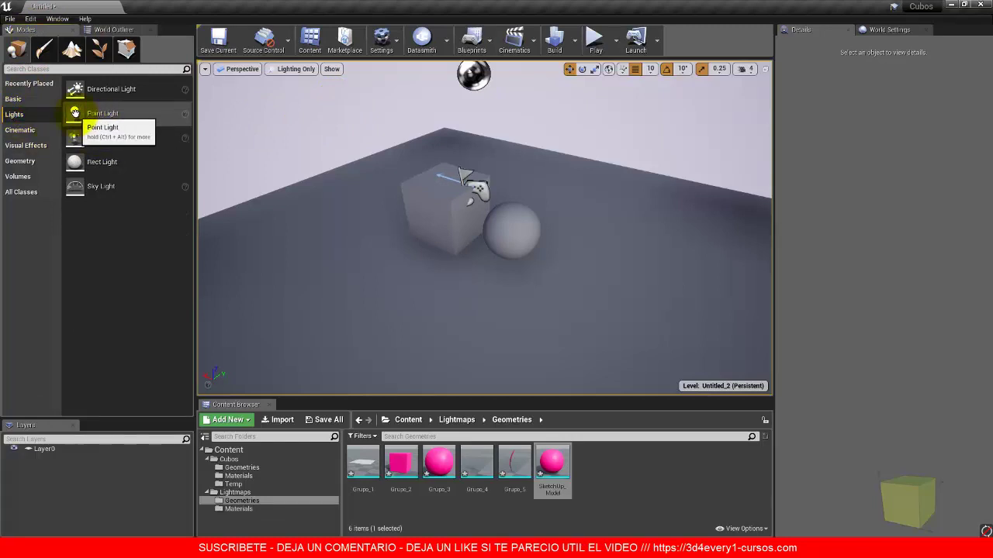
left_click_drag(86, 116, 451, 184)
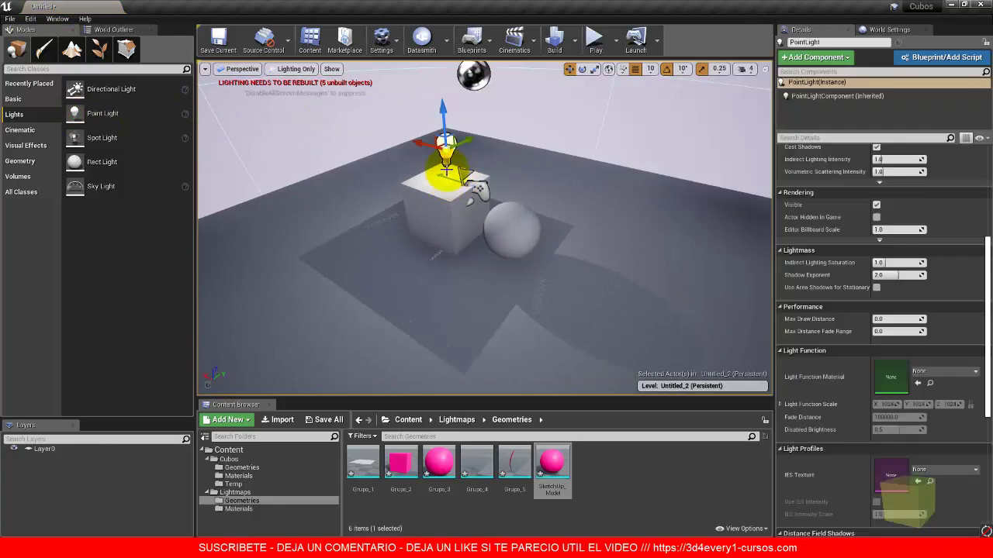
left_click_drag(447, 128, 443, 106)
scroll(559, 325, "up", 2)
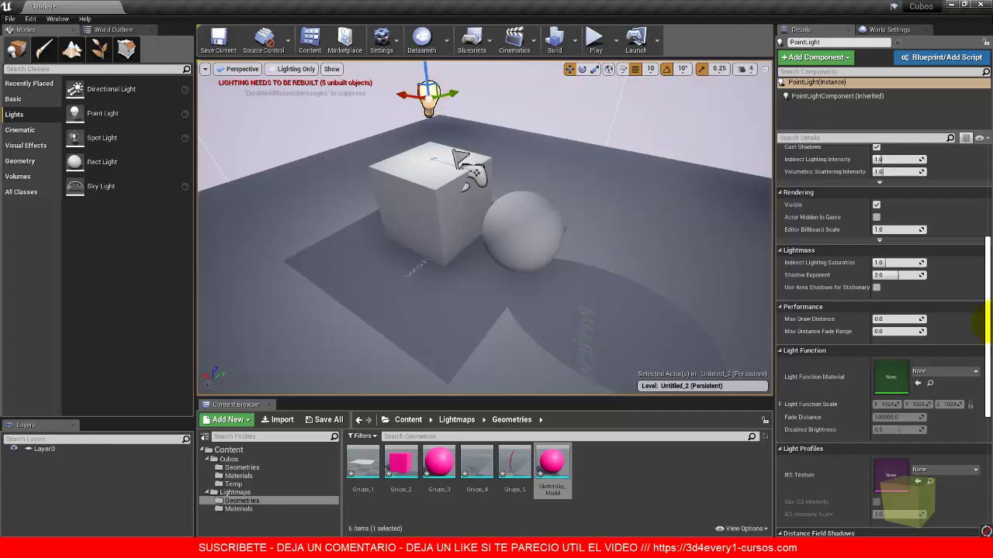
Try the Static and Movable mobility options on the point light.
left_click_drag(984, 280, 984, 138)
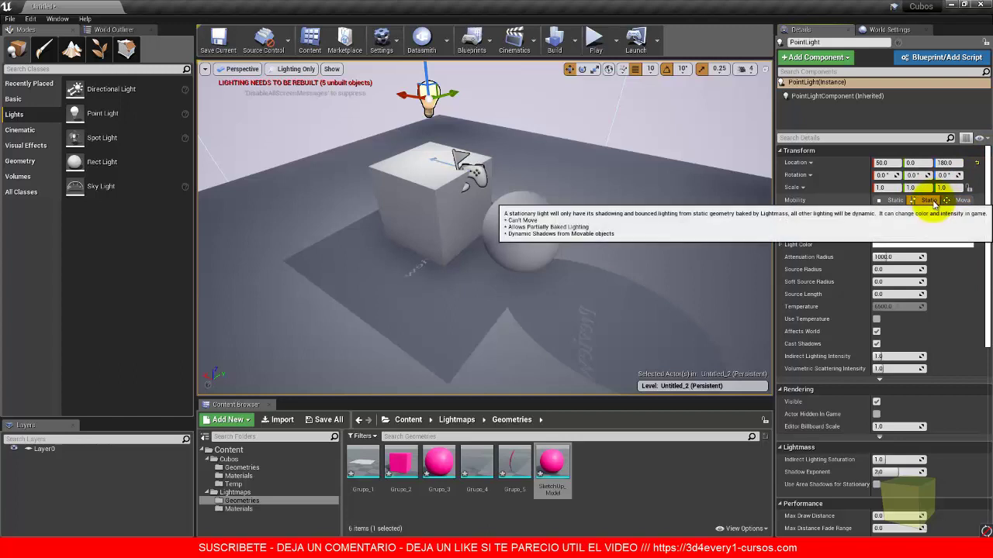
left_click(894, 201)
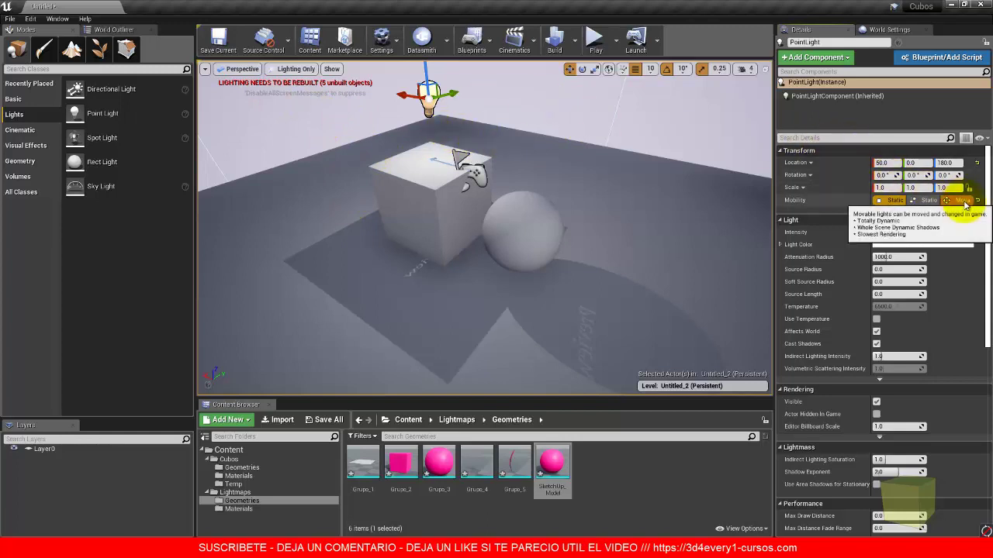
left_click(963, 201)
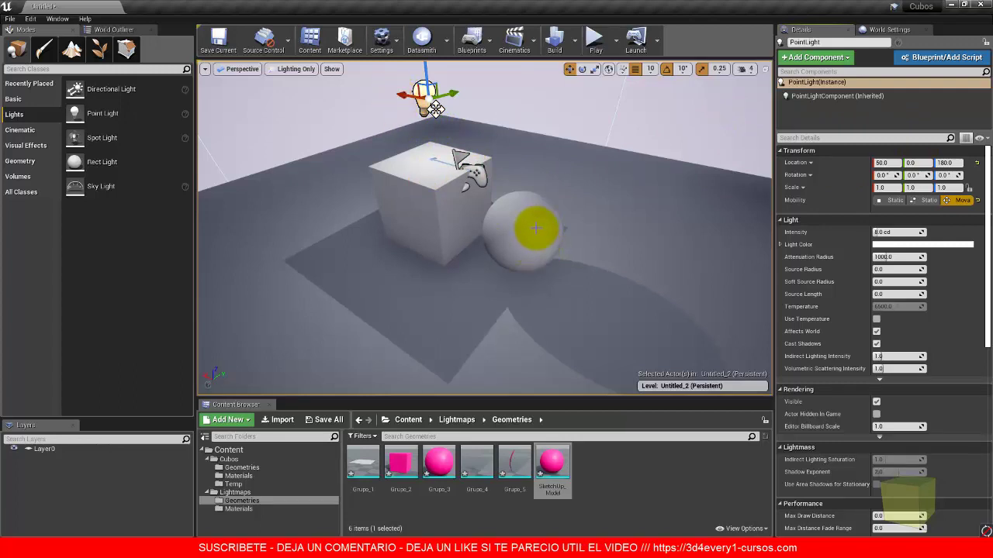
Move the point light along X to -110 and set its mobility to Static.
left_click_drag(401, 96, 532, 151)
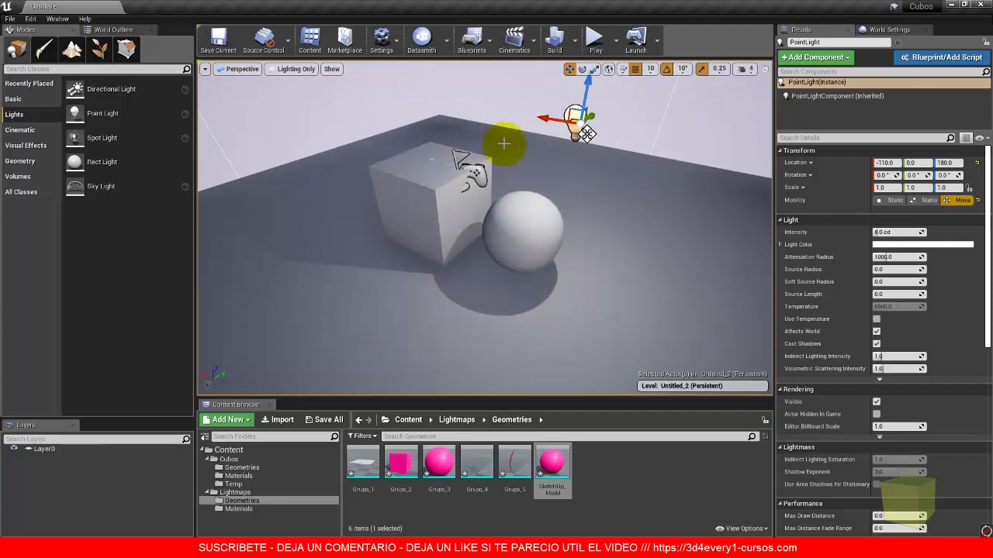
left_click_drag(548, 112, 368, 140)
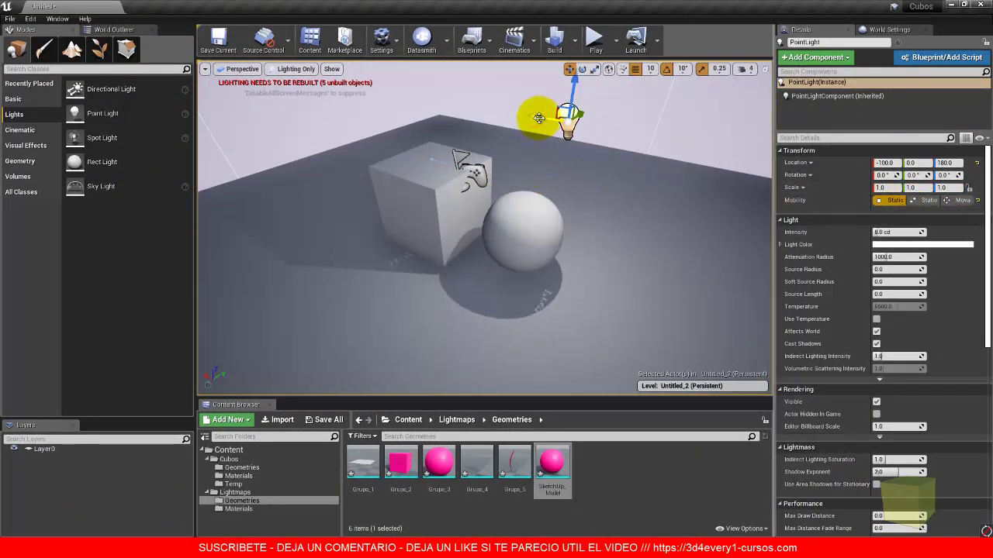
left_click_drag(543, 116, 547, 116)
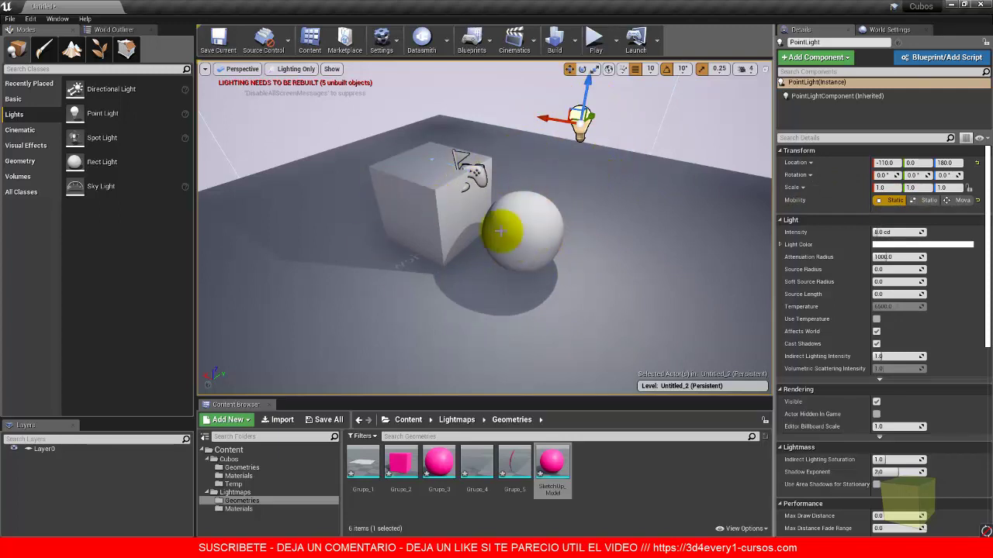
Build only the level's lighting, check the Swarm Agent progress, and close the Swarm Agent.
left_click(574, 41)
mouse_move(637, 92)
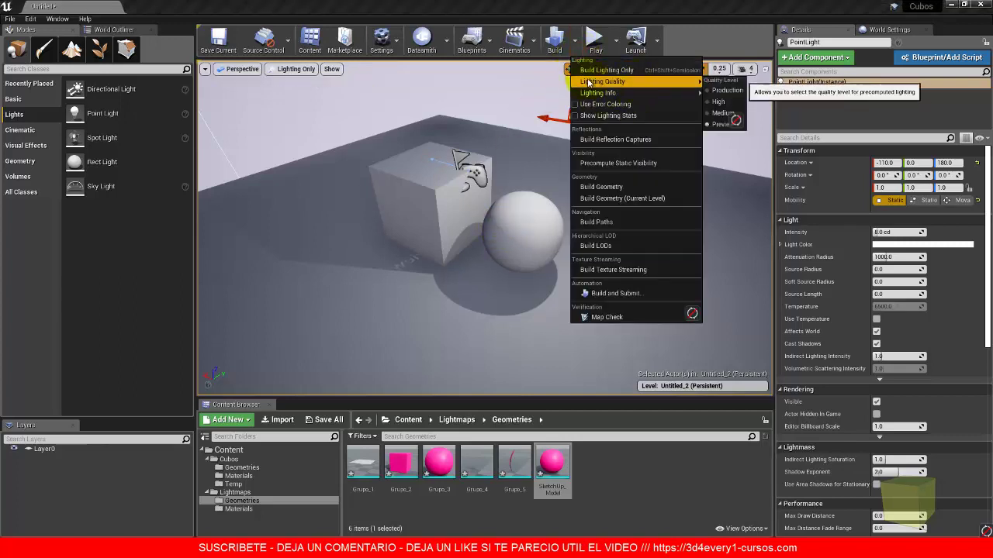
left_click(605, 69)
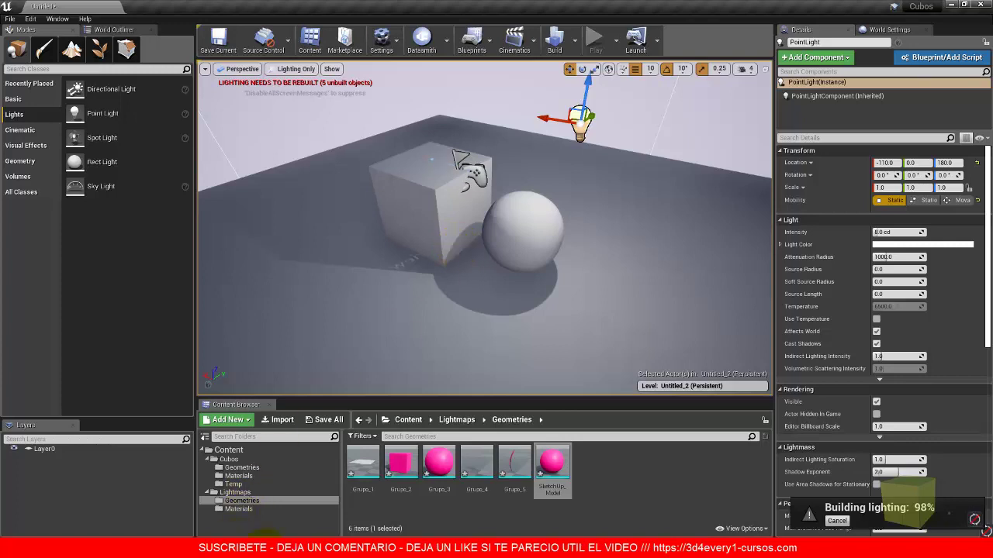
mouse_move(124, 153)
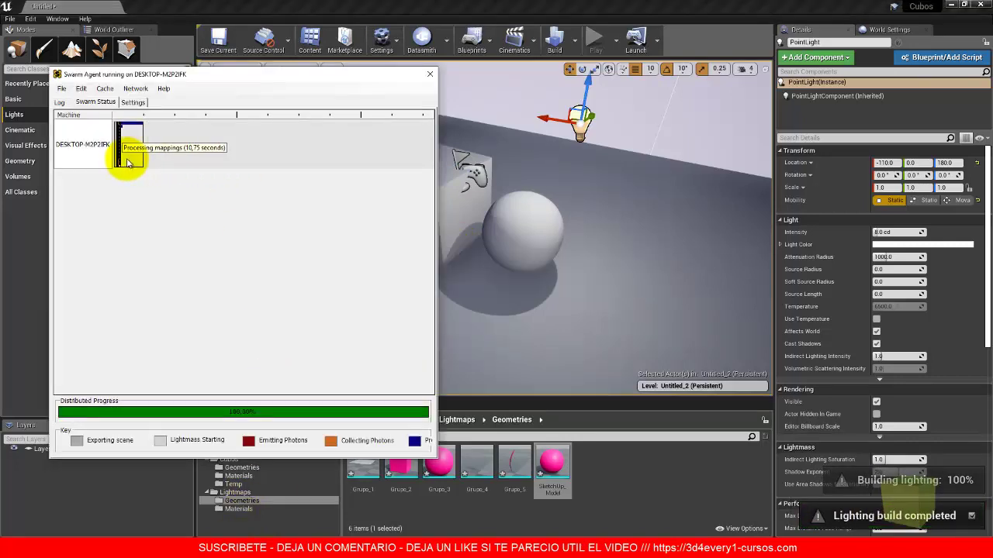
left_click(429, 74)
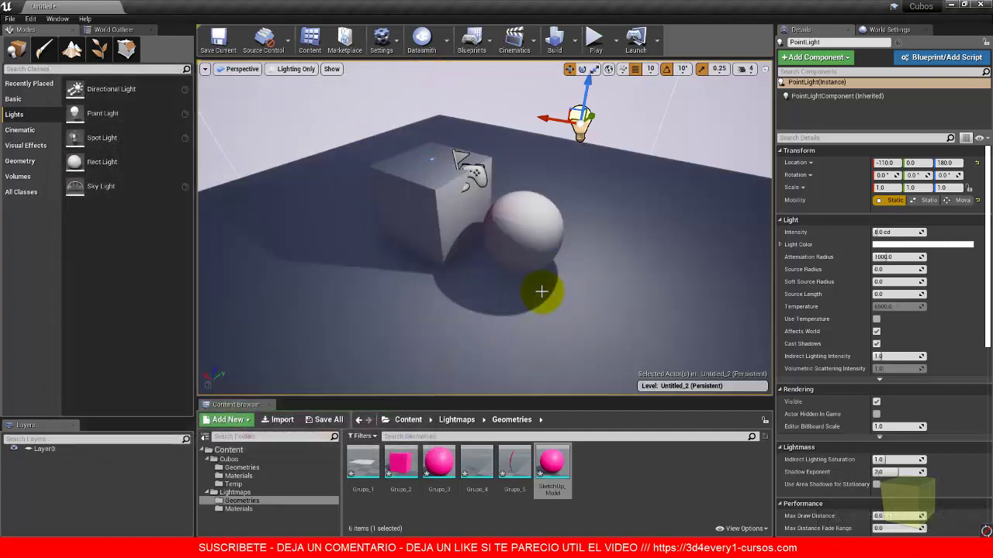
Try moving the sphere piece and raising SM_Cubo to about Z 83.5 to test the baked shadows, undoing both moves.
key("ctrl+z")
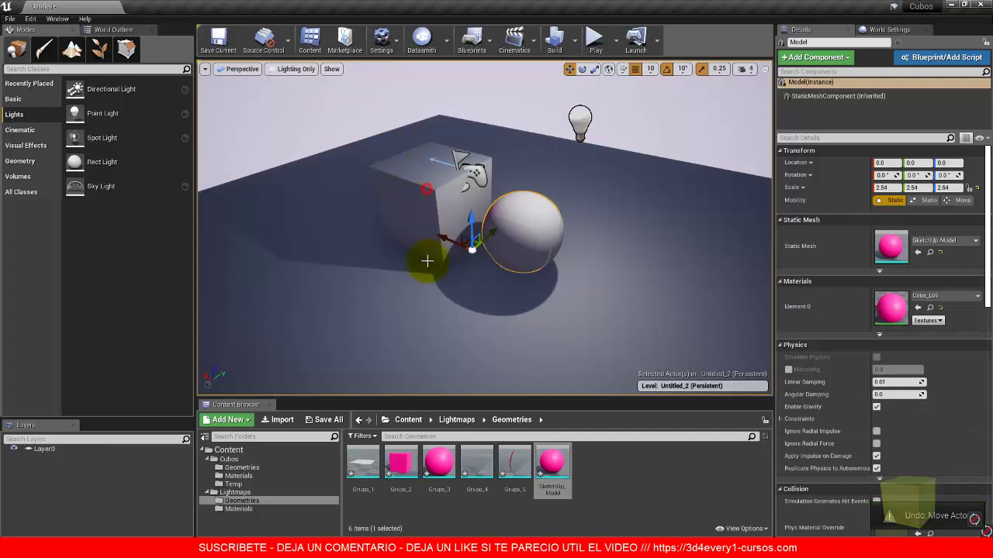
left_click(400, 464)
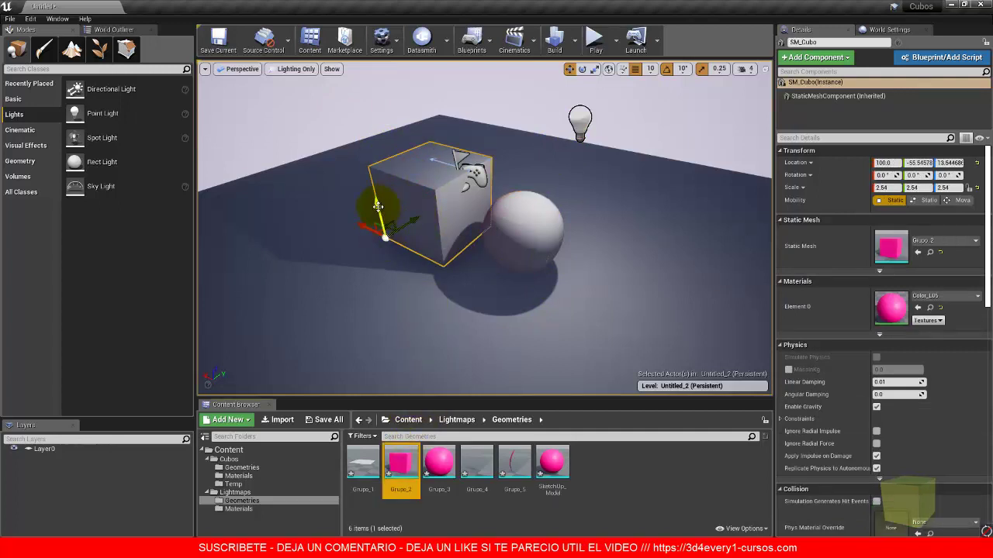
left_click_drag(376, 208, 365, 149)
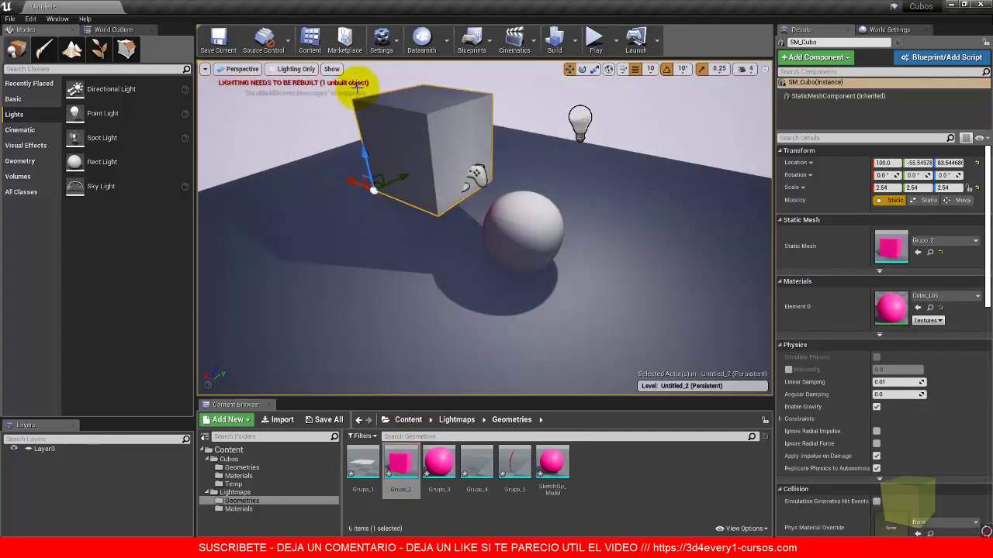
key("ctrl+z")
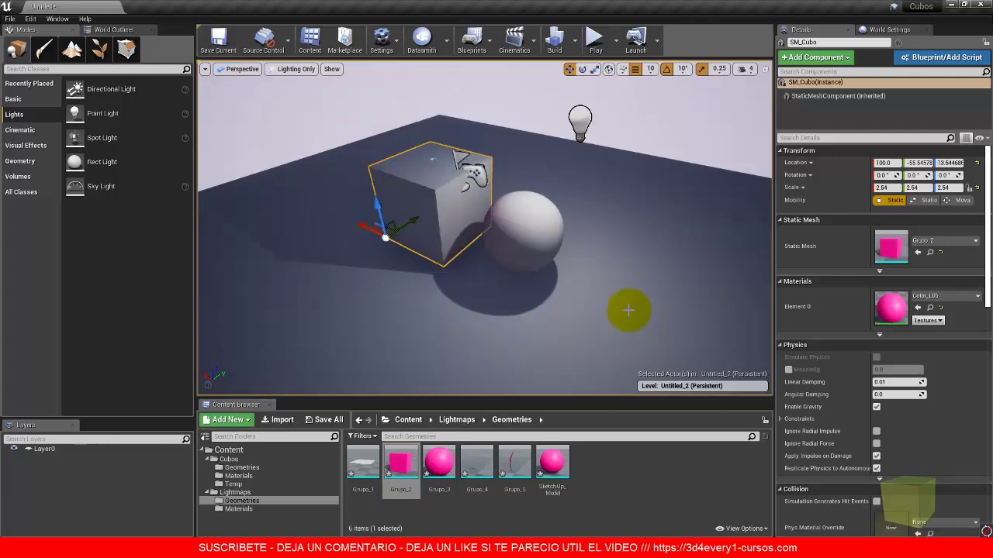
Display the level viewport in the Lightmap Density optimization view mode.
left_click(288, 71)
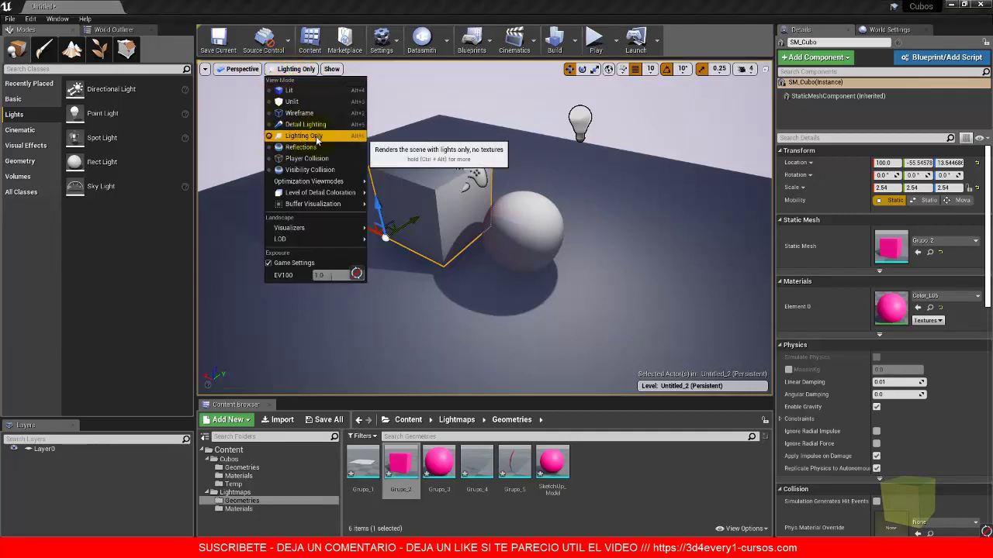
mouse_move(318, 181)
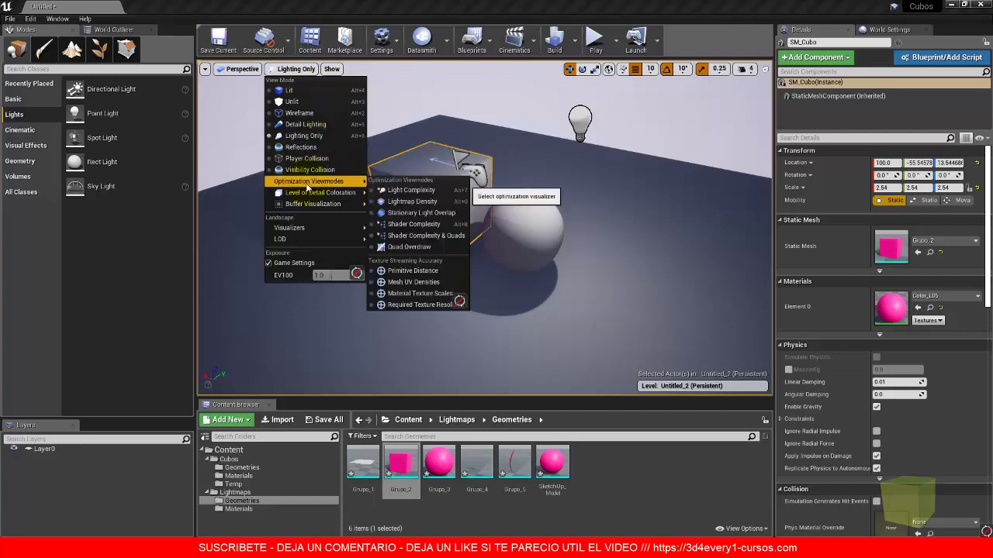
left_click(411, 202)
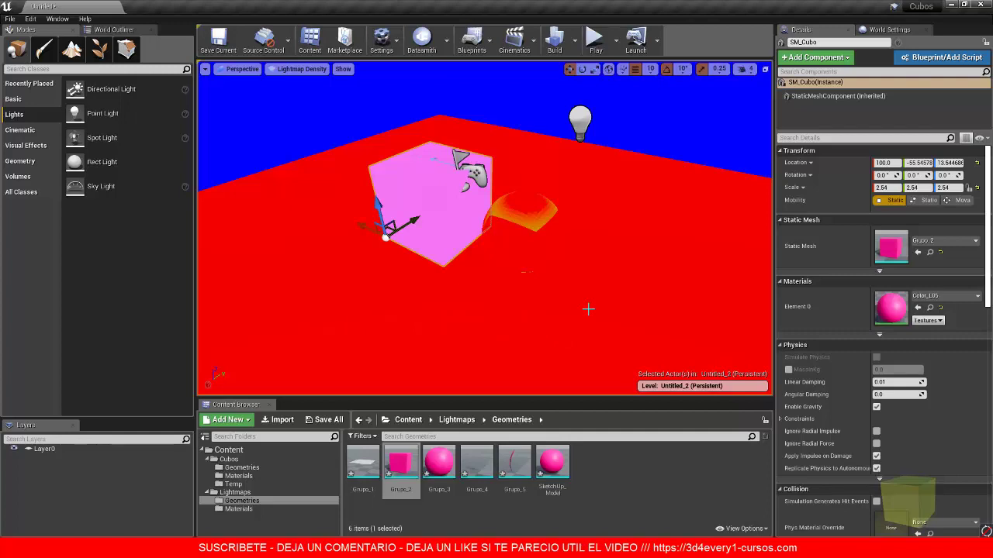
Select the SM_Suelo floor and inspect its Overridden Light Map Res setting in the Lighting properties.
left_click(698, 206)
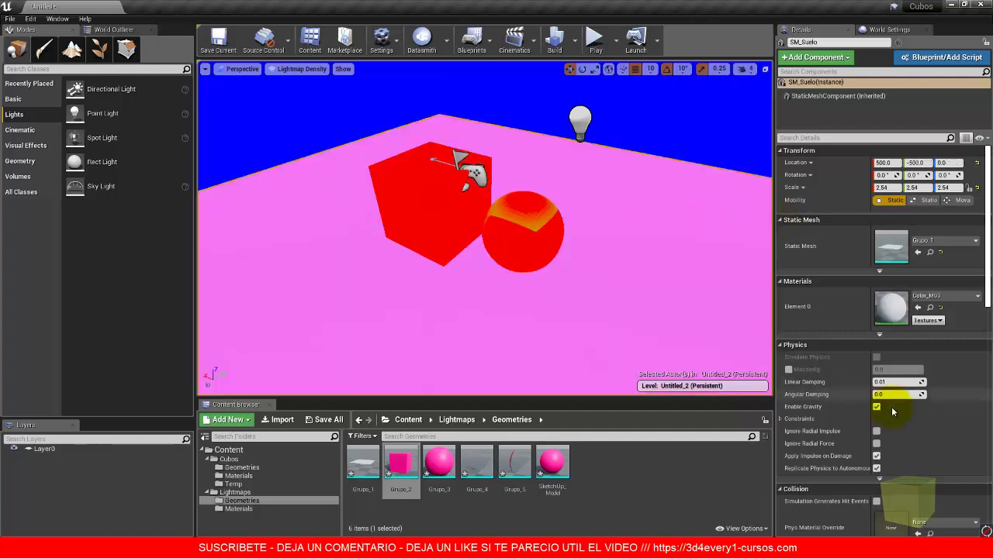
scroll(802, 332, "down", 2)
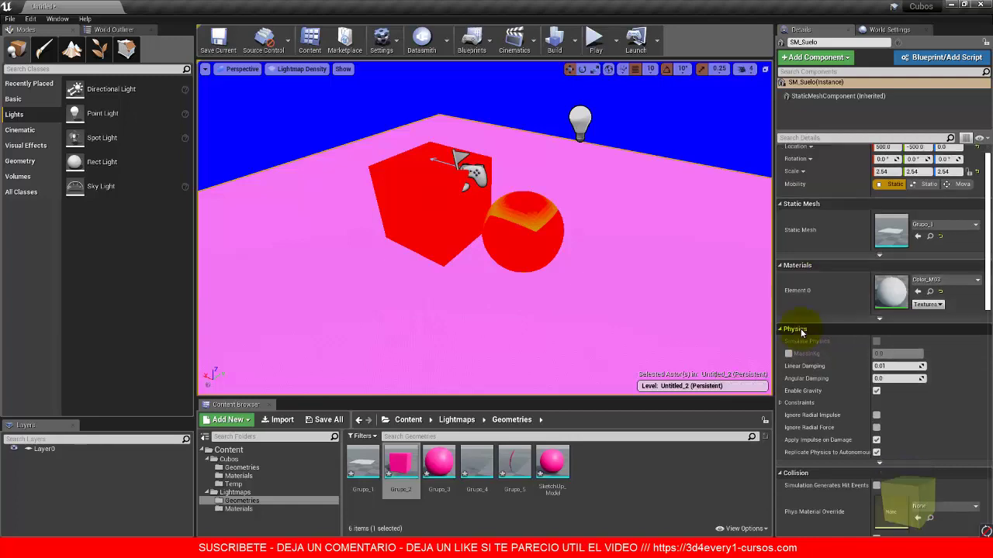
scroll(802, 332, "down", 6)
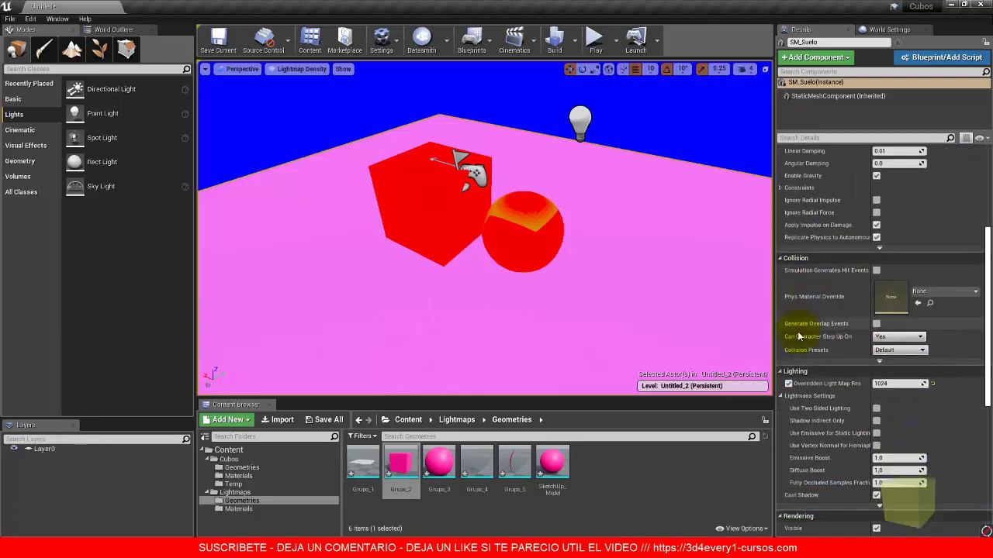
scroll(876, 373, "down", 1)
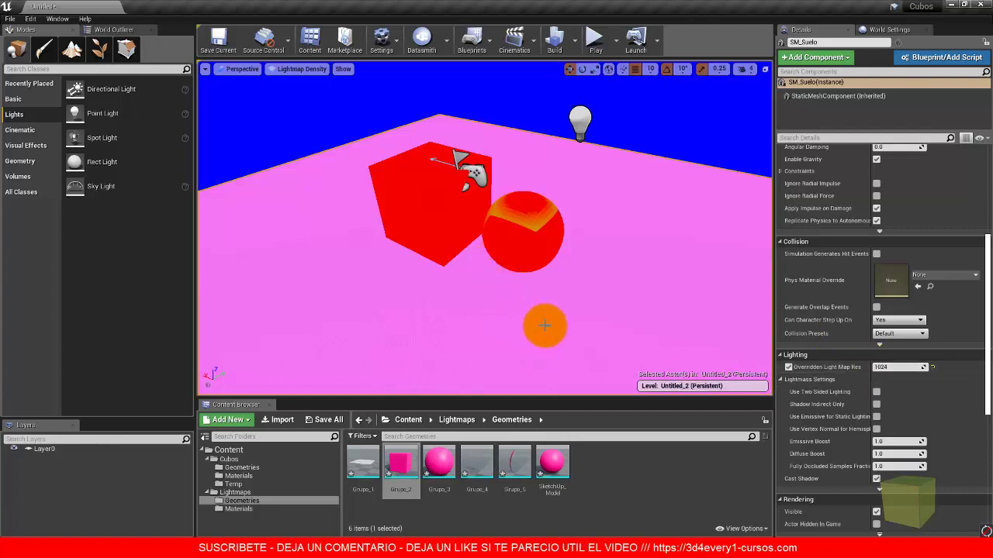
Examine the lightmap density grid up close on the floor around SM_Cubo.
left_click_drag(539, 283, 465, 225)
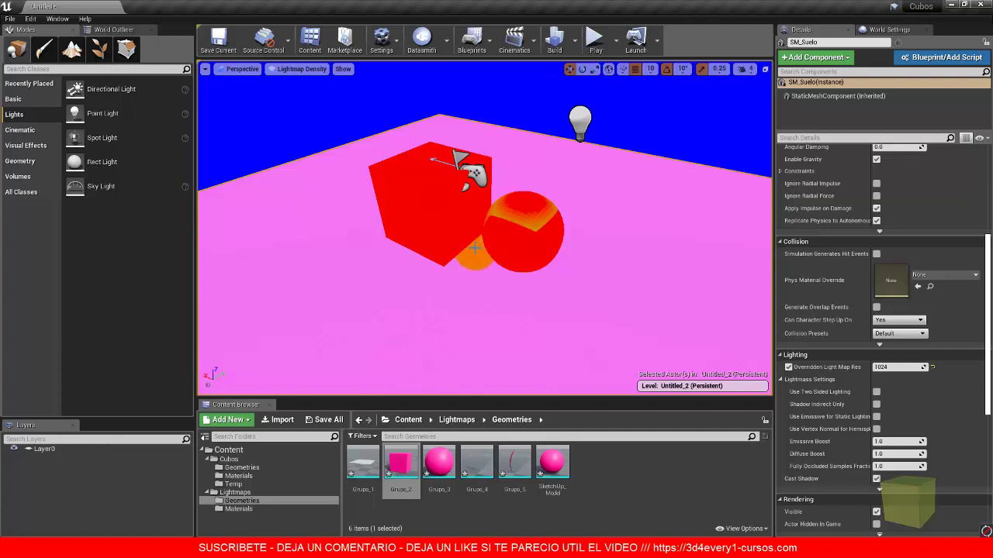
left_click(465, 236)
scroll(449, 288, "up", 10)
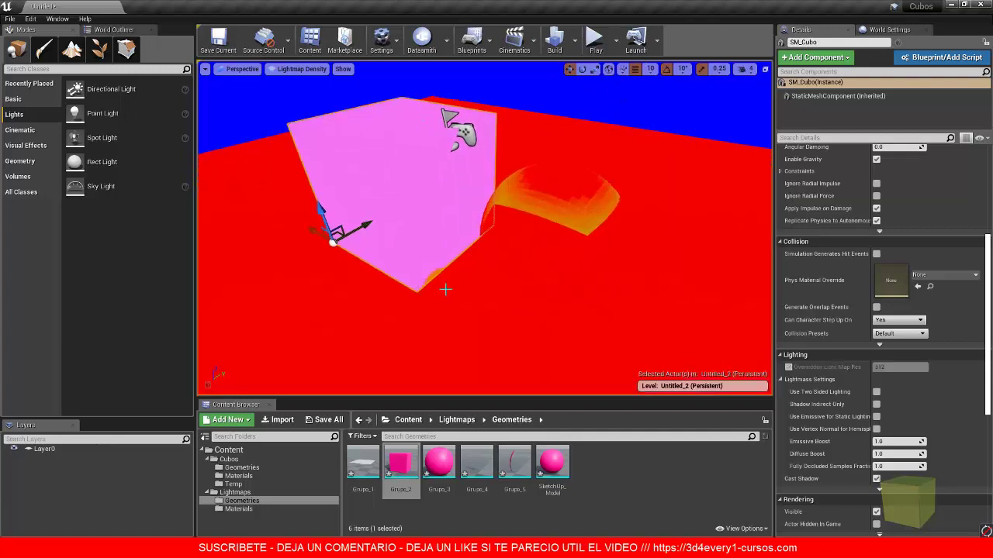
scroll(396, 242, "up", 6)
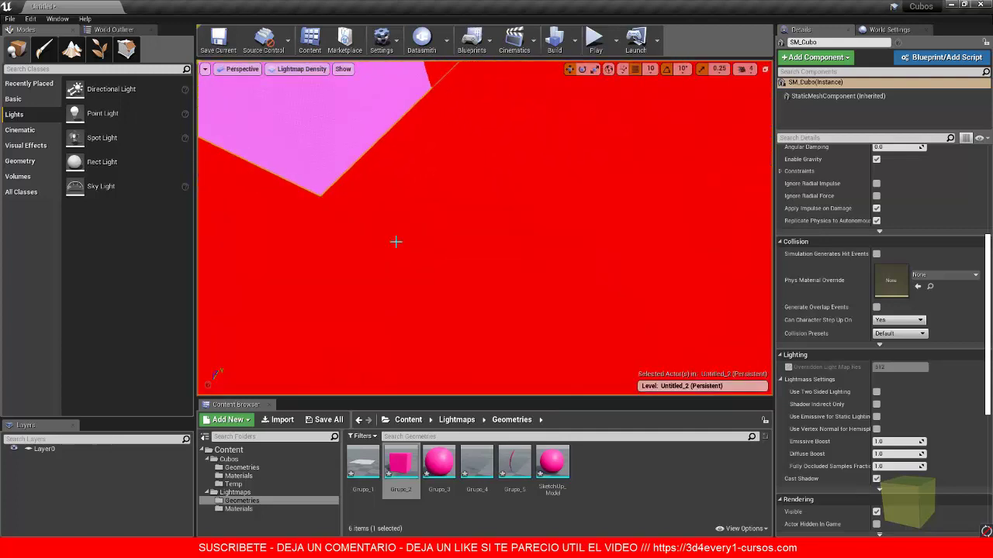
scroll(514, 281, "up", 5)
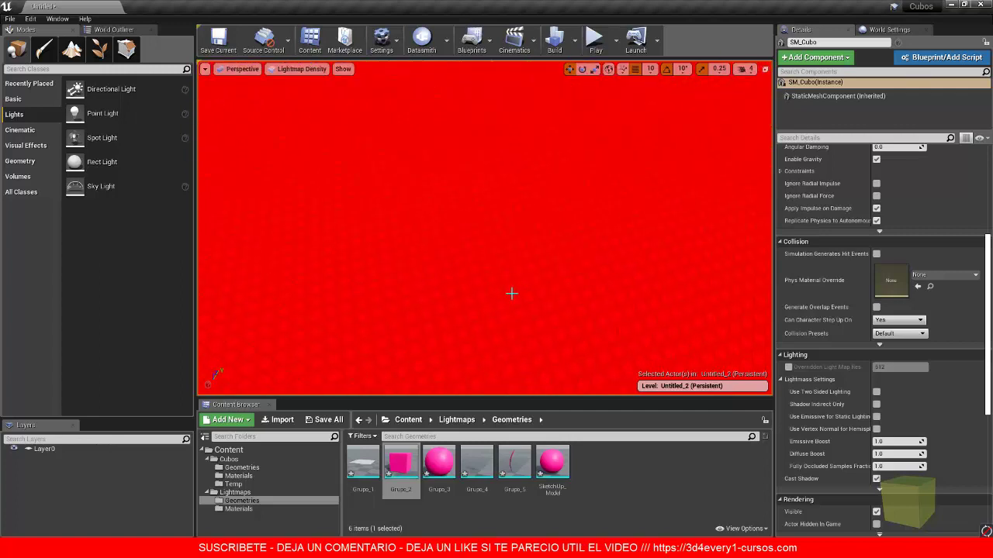
scroll(510, 283, "down", 5)
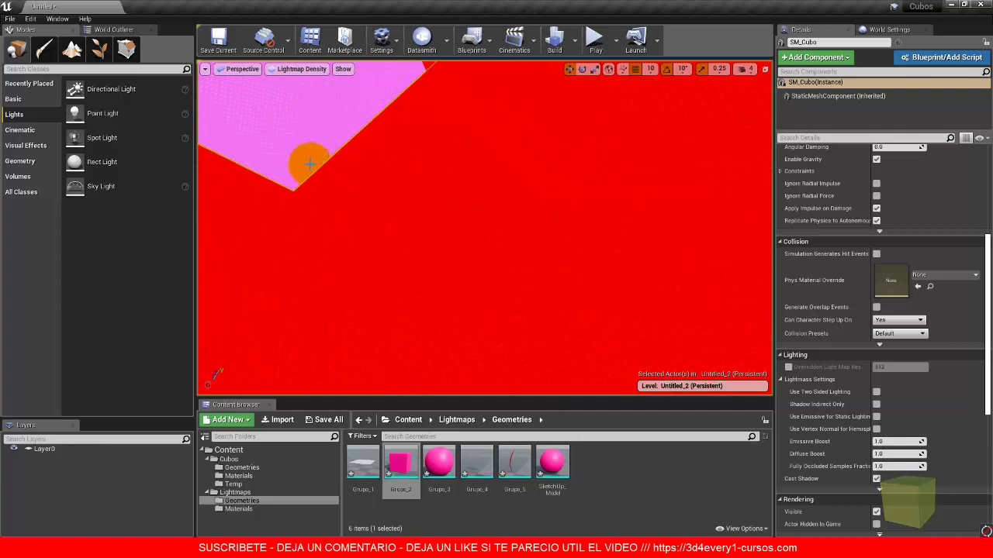
left_click_drag(339, 148, 458, 159)
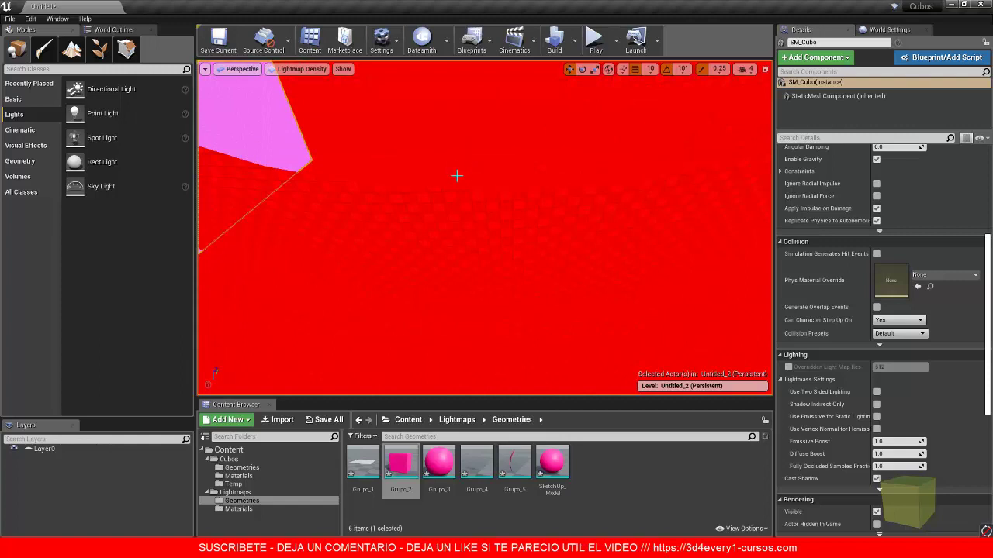
left_click_drag(468, 239, 465, 233)
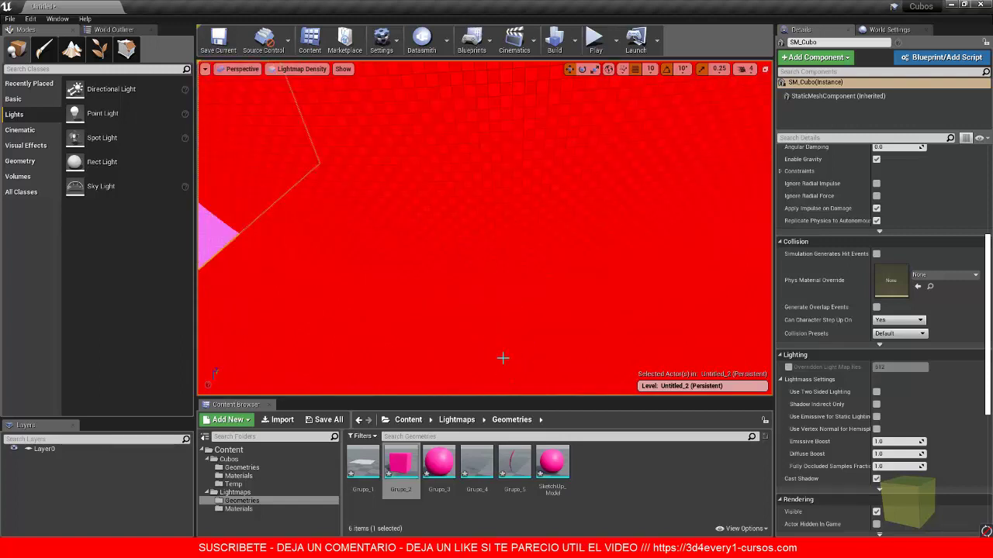
left_click_drag(540, 350, 478, 273)
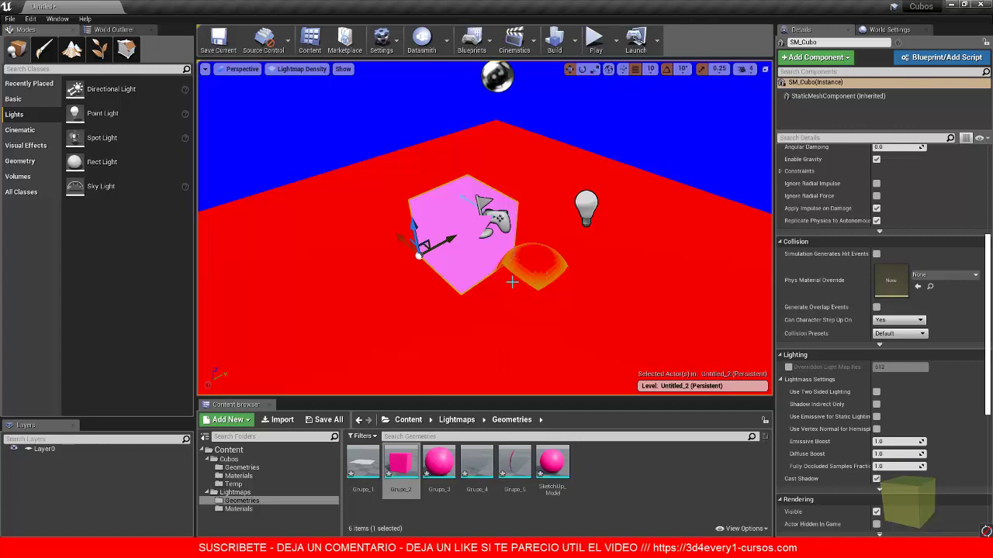
Set the Overridden Light Map Res of the SM_Suelo floor to 512.
left_click(636, 206)
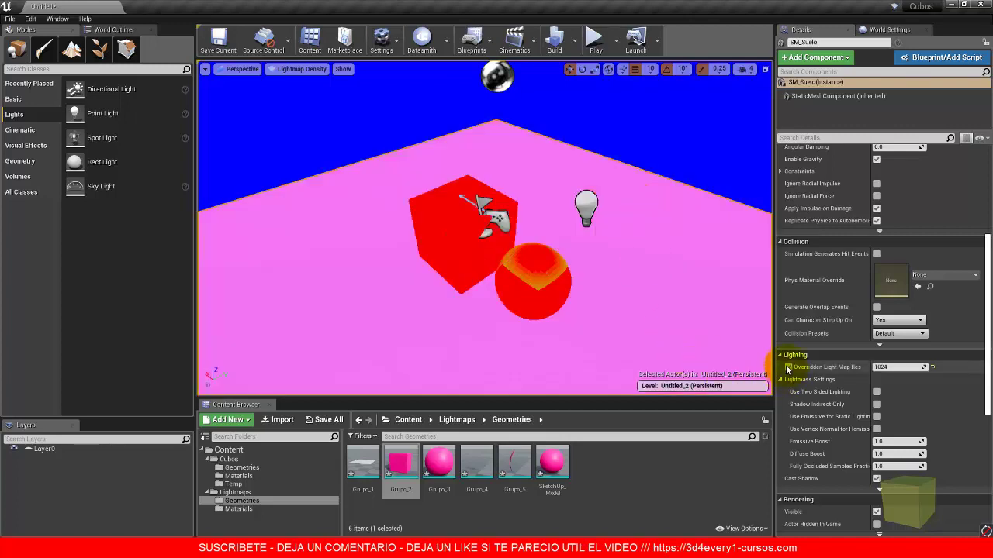
left_click(896, 367)
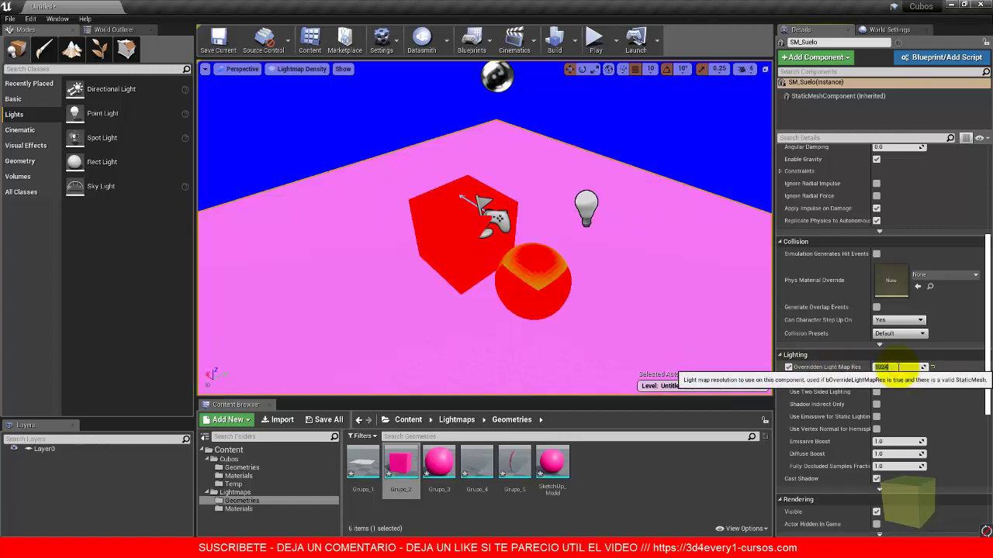
type("512")
key("Return")
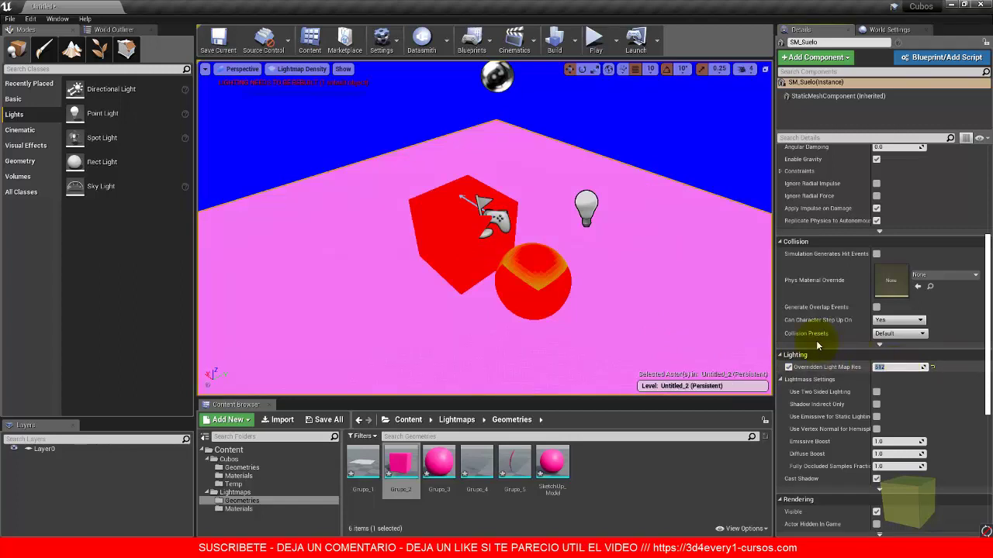
Enable Overridden Light Map Res on SM_Cubo and set it to 256.
left_click(437, 195)
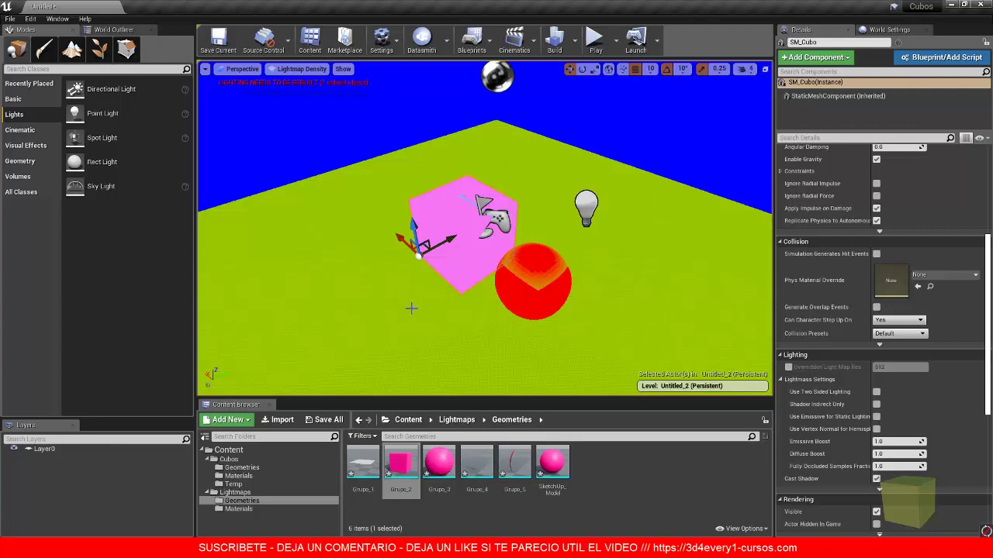
left_click(557, 299)
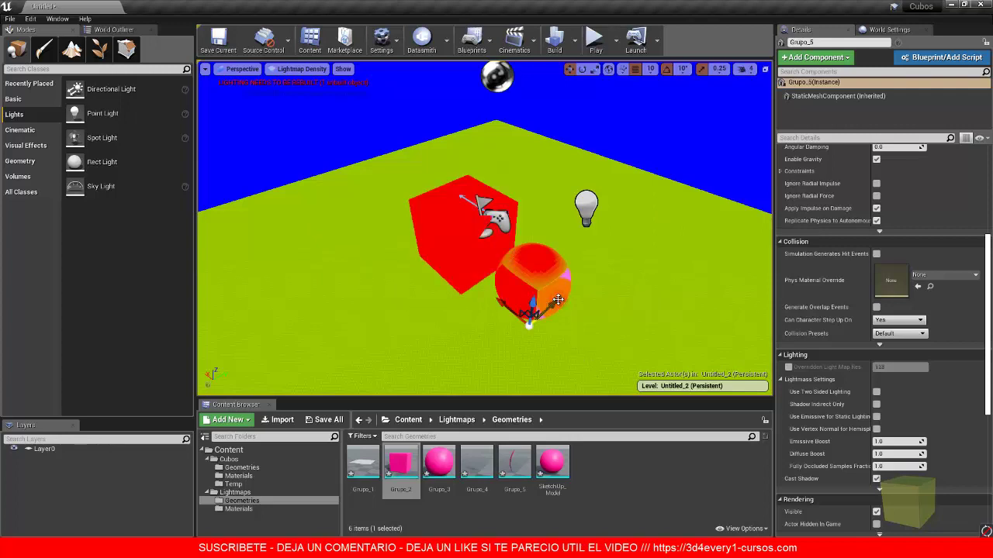
left_click(460, 235)
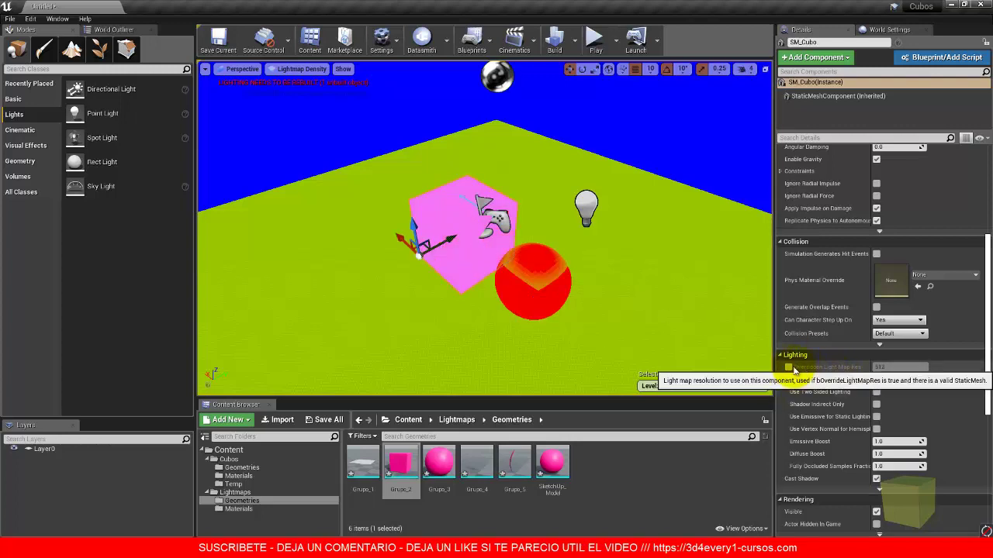
left_click(788, 367)
left_click(886, 367)
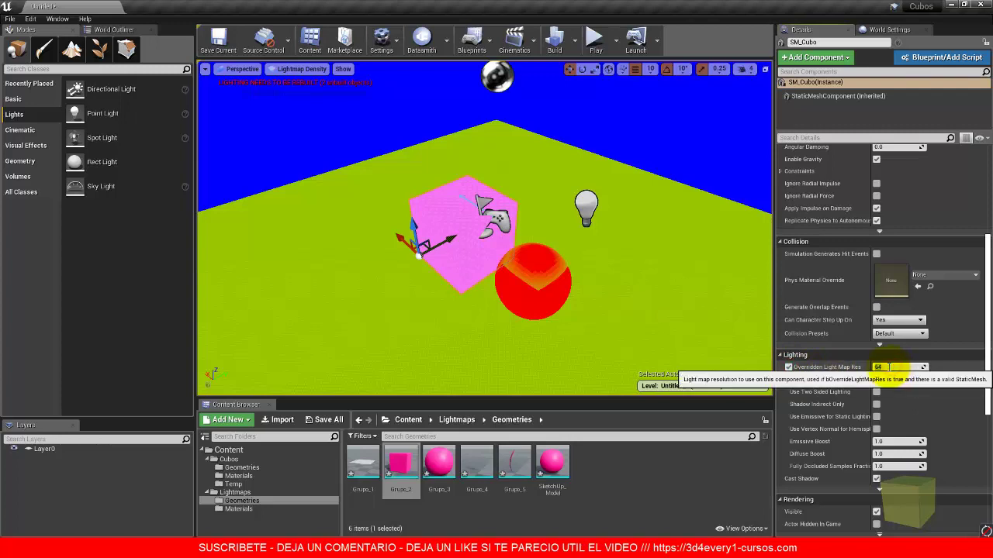
type("256")
key("Return")
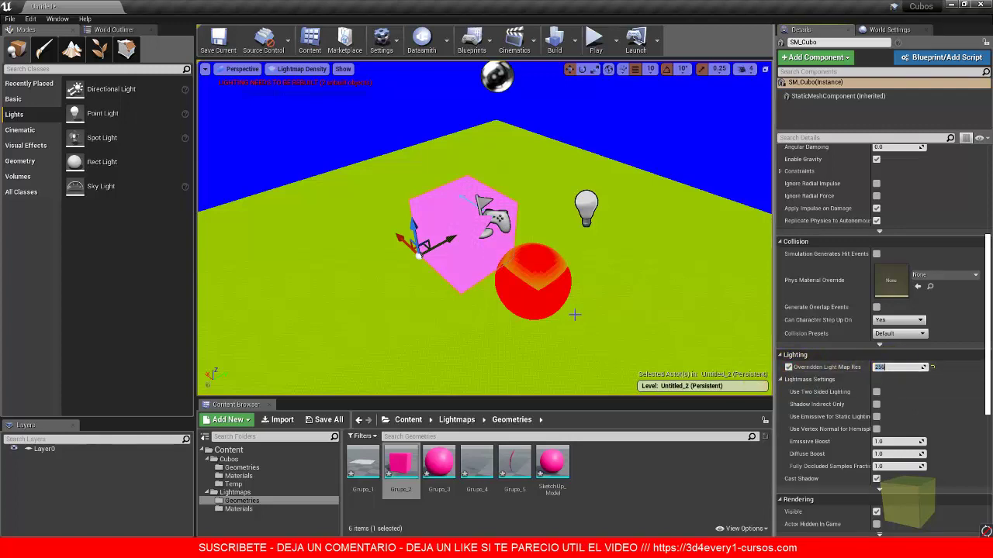
Lower the Overridden Light Map Res of SM_Cubo to 128.
left_click(552, 299)
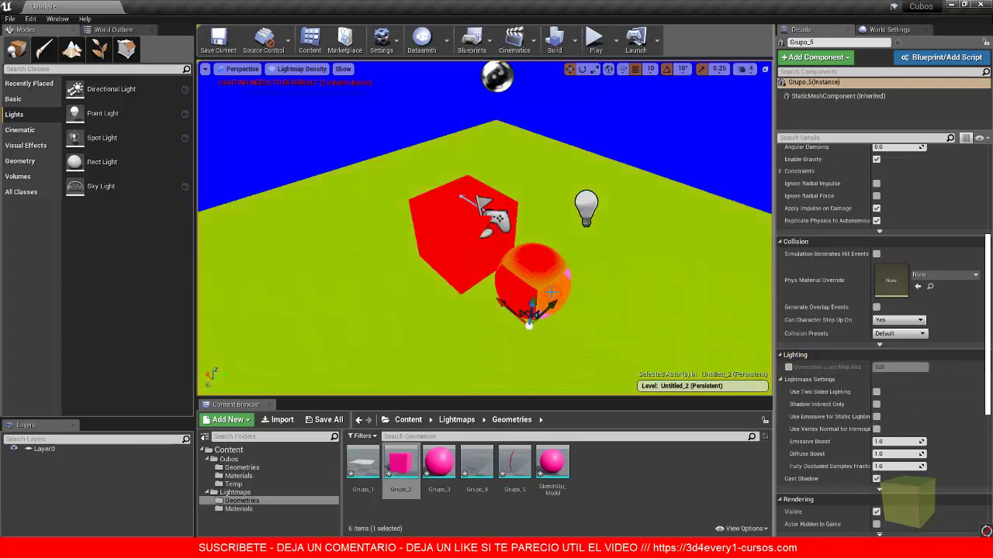
scroll(455, 237, "up", 8)
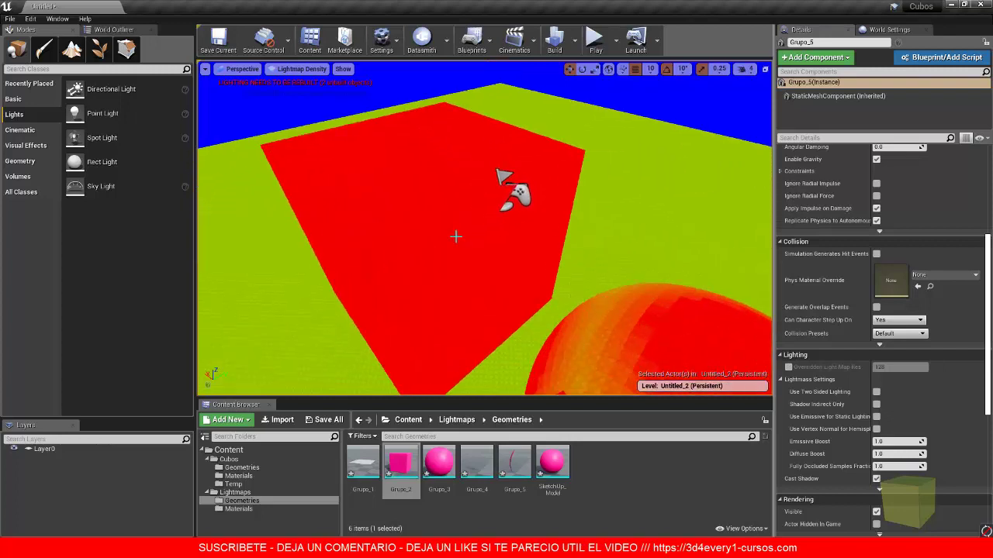
left_click(426, 228)
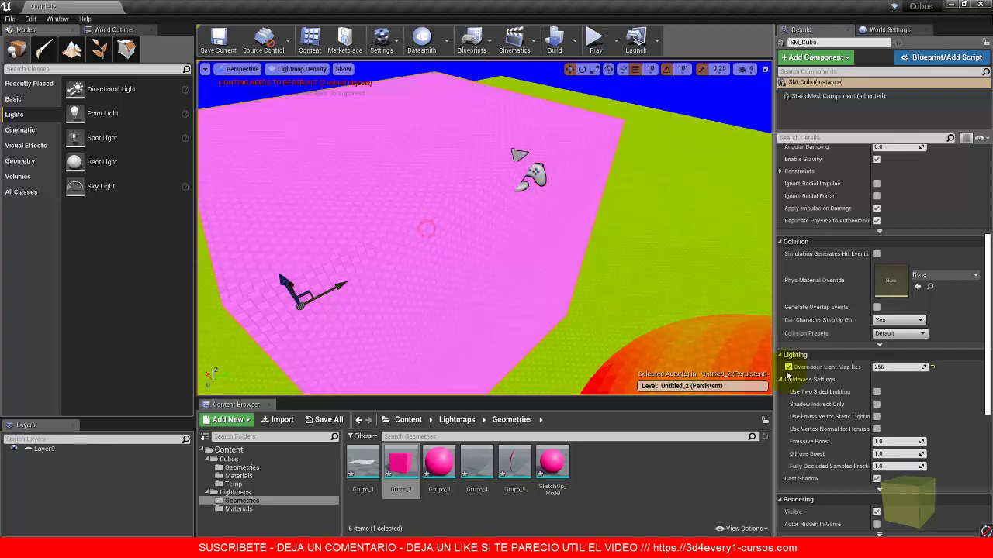
left_click(892, 368)
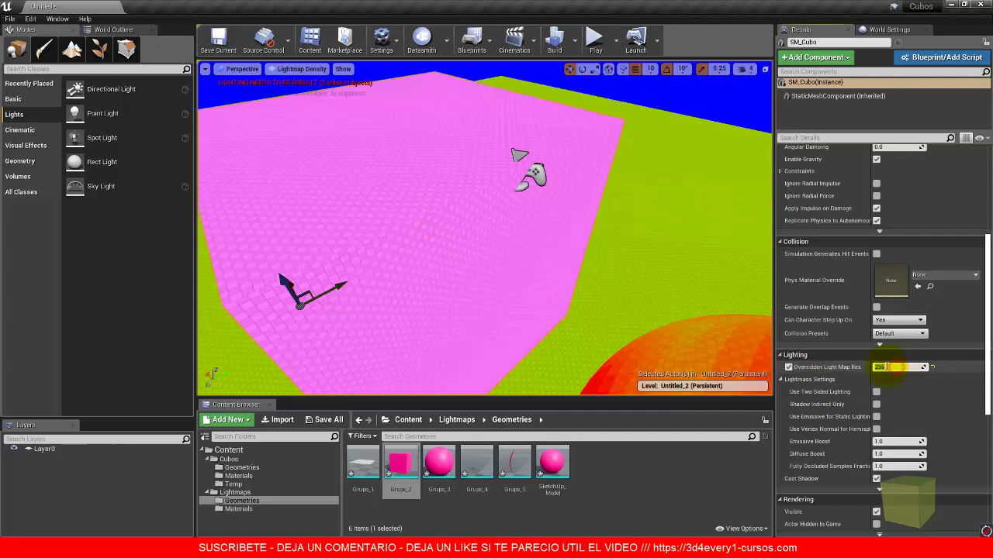
type("128")
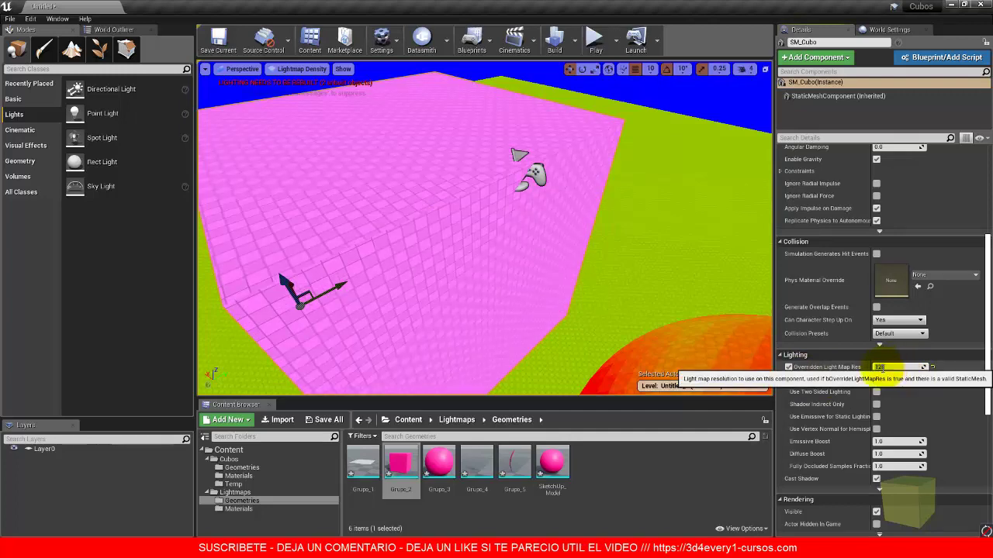
Inspect the lightmap density and resolution setting of the sphere's top patch, and review the available optimization view modes.
left_click(632, 330)
key("f")
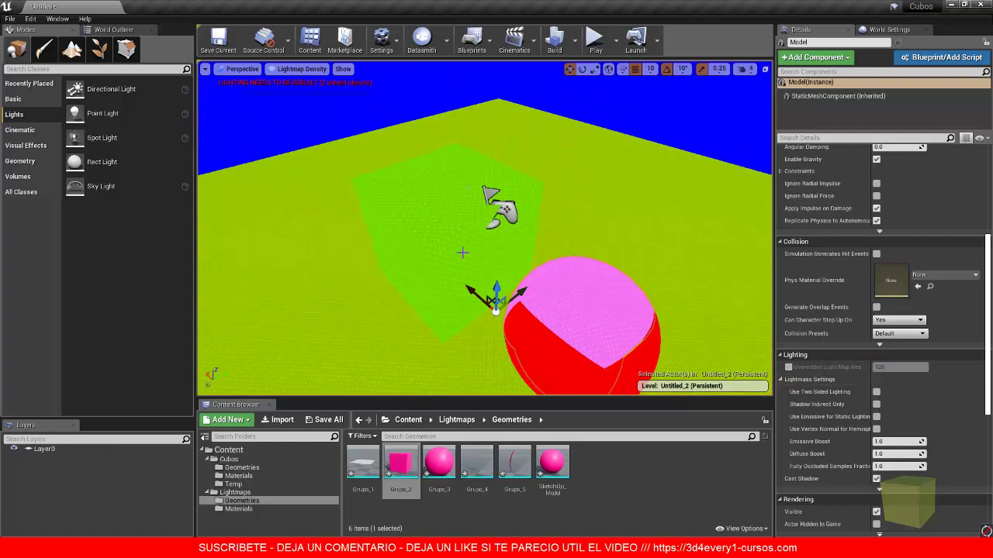
scroll(465, 232, "down", 2)
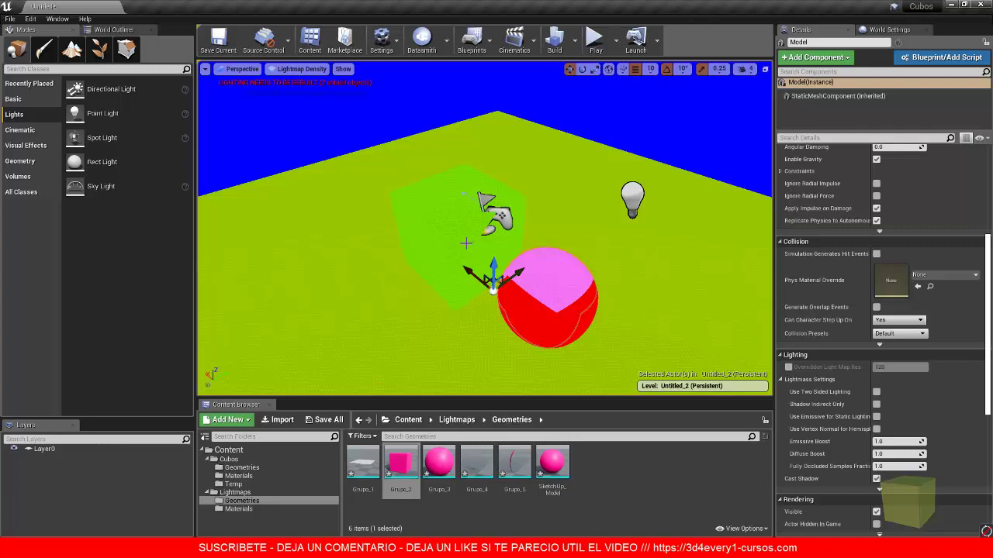
left_click(565, 276)
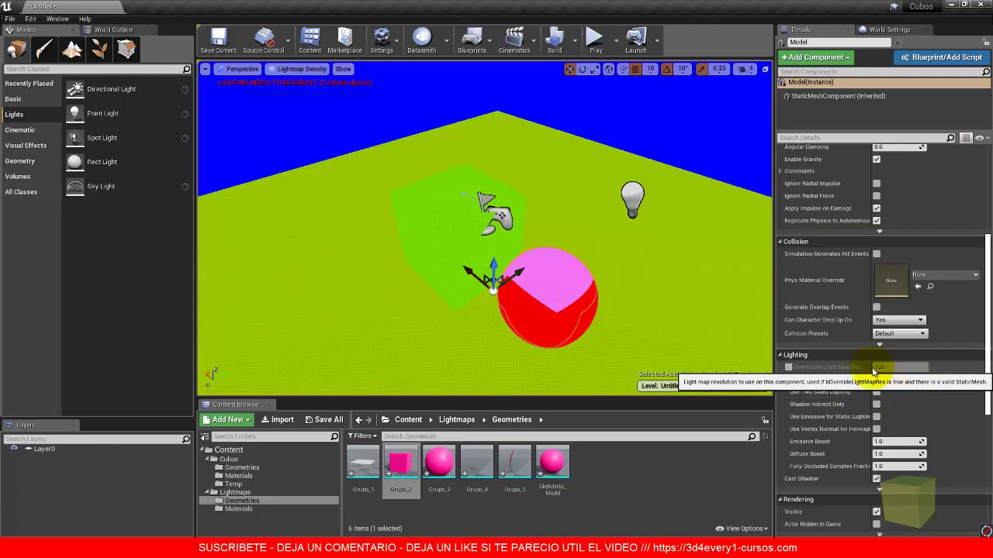
scroll(666, 296, "down", 5)
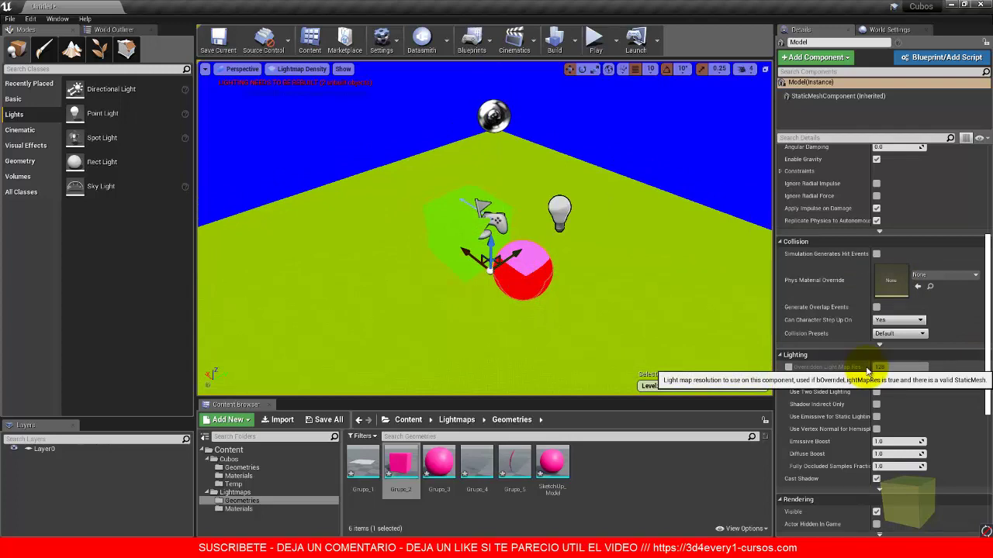
left_click(298, 69)
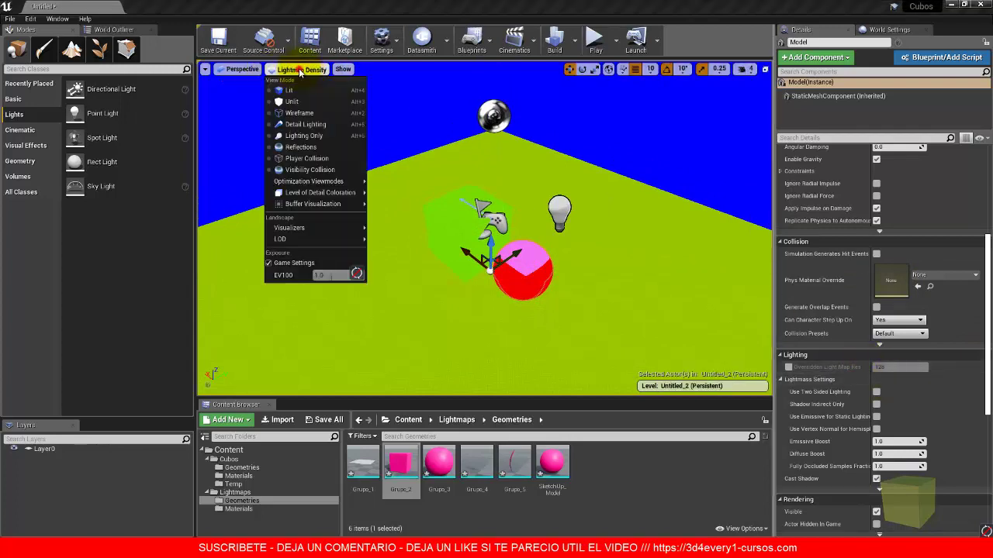
mouse_move(299, 191)
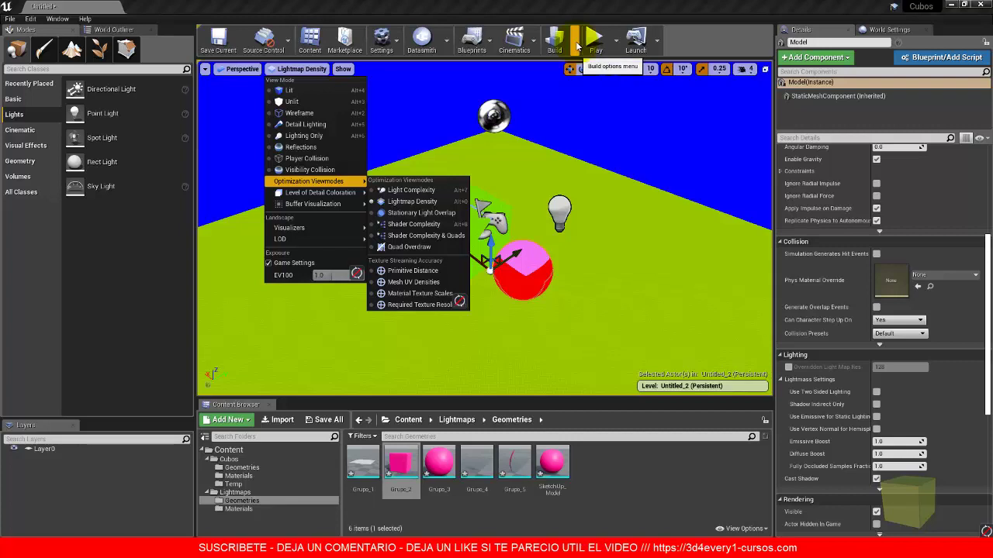
left_click(585, 209)
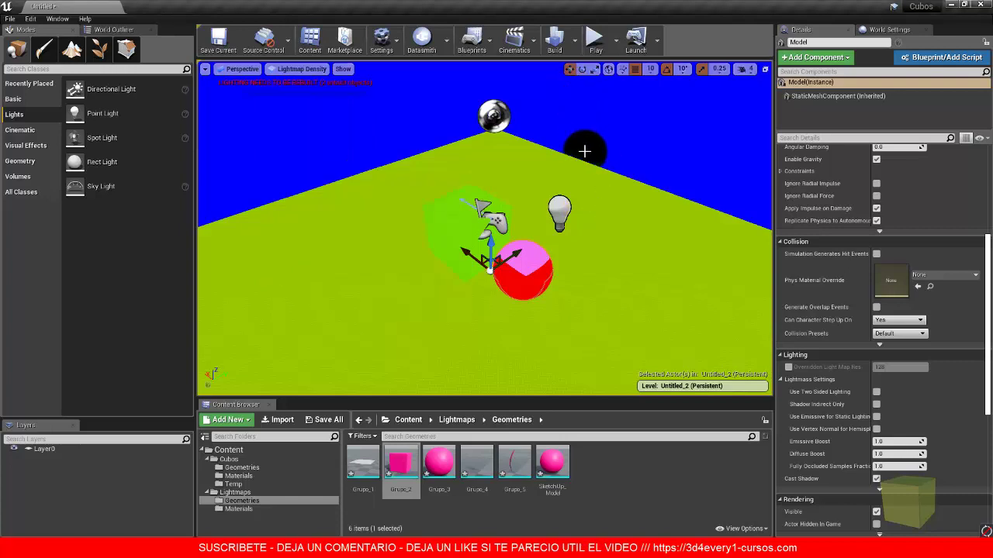